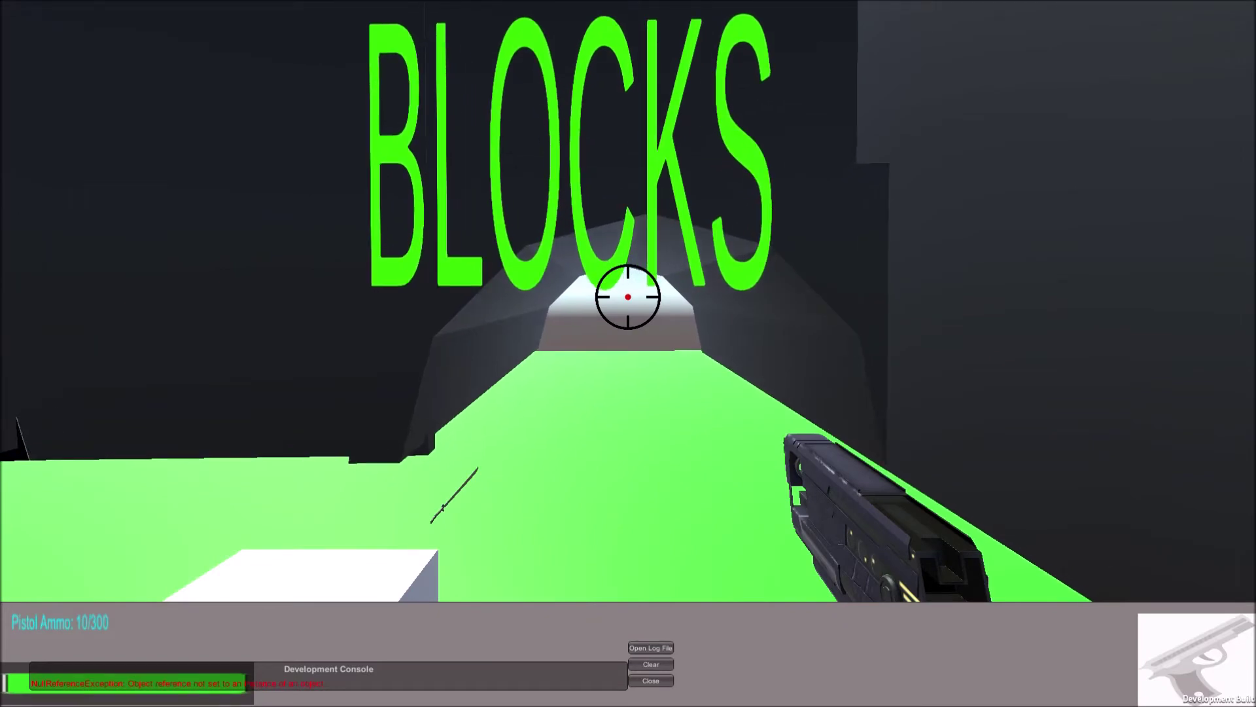
Walk through the doorway into the blue corridor stage and reach the arrow sign.
{"action": "key", "text": "w"}
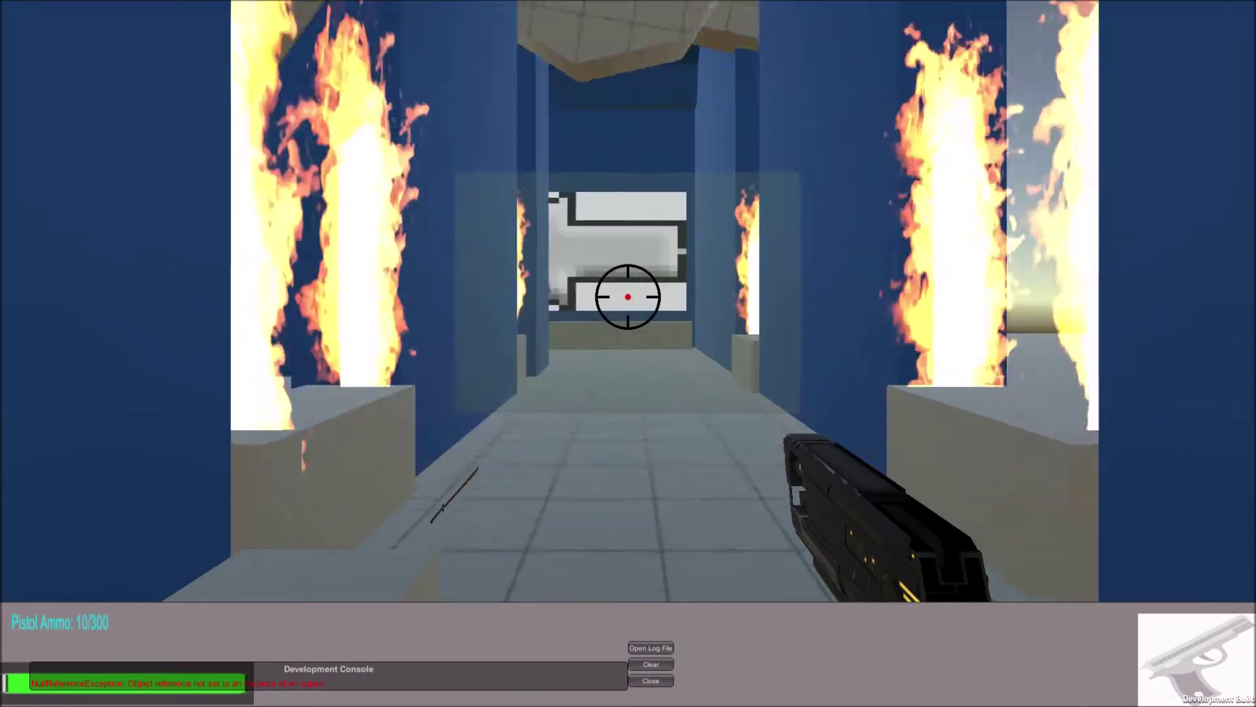
{"action": "key", "text": "w"}
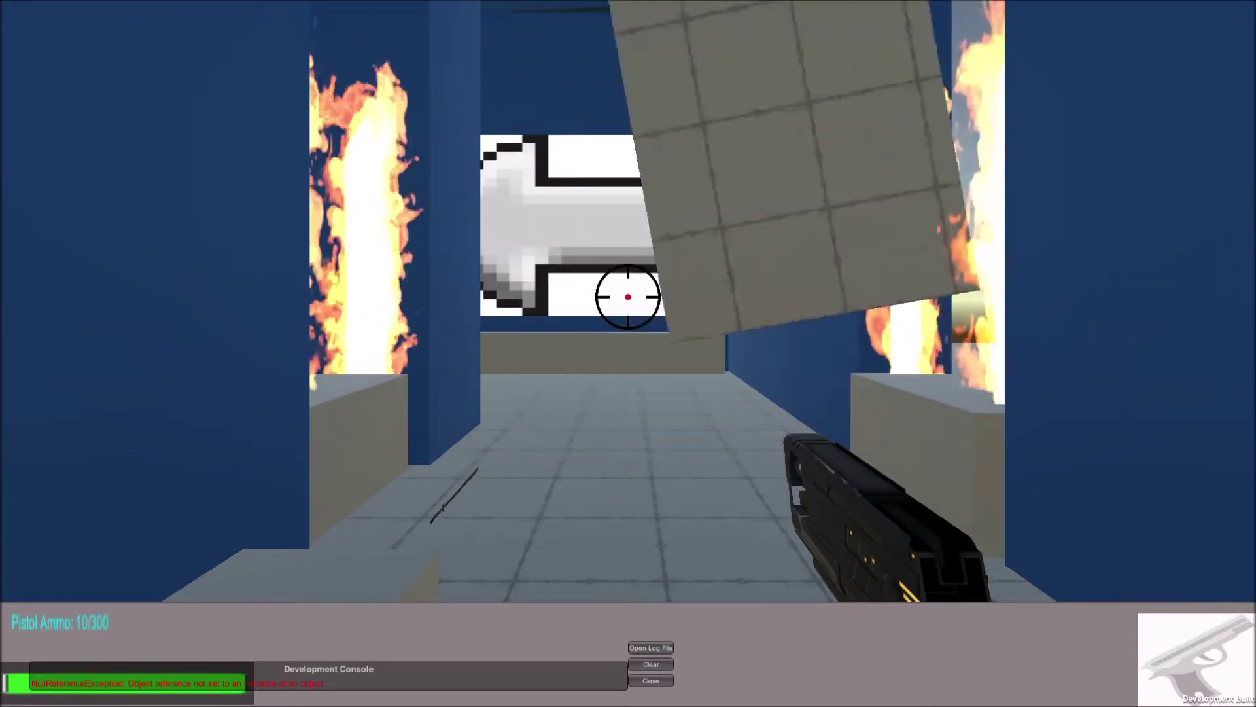
{"action": "key", "text": "w"}
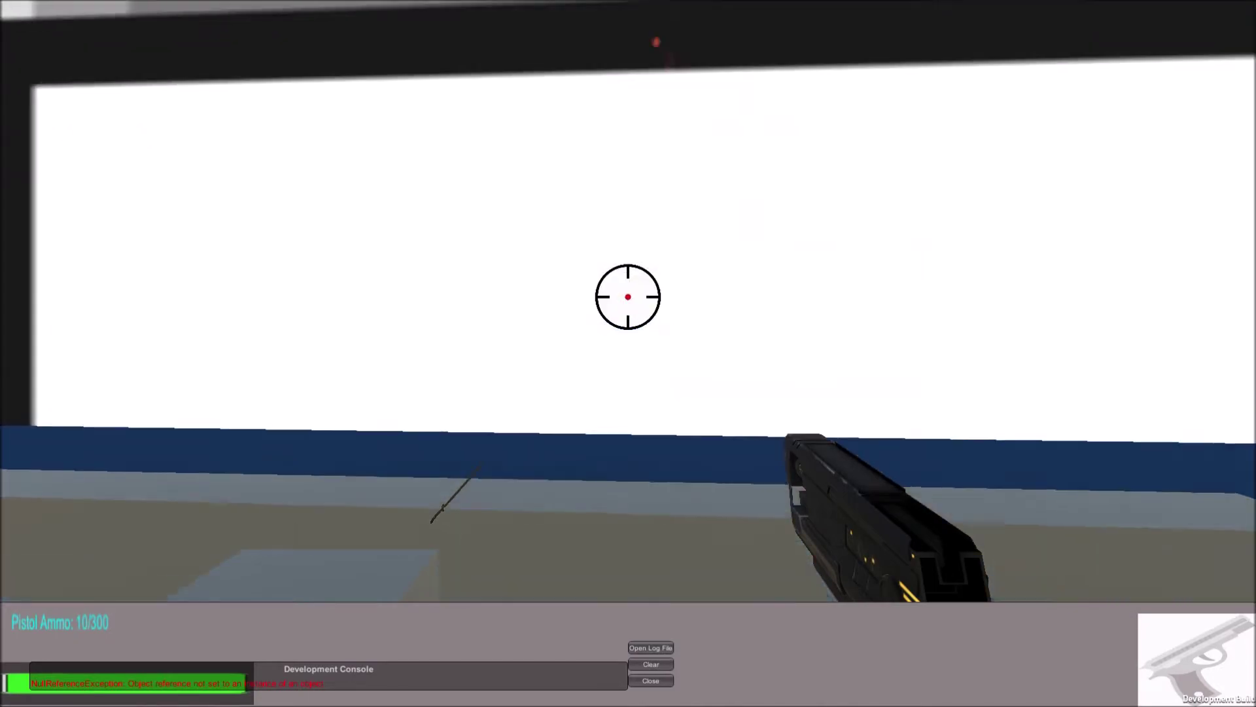
Move down the corridor past the fire pillars and swinging ceiling blocks, looking up at one.
{"action": "key", "text": "w"}
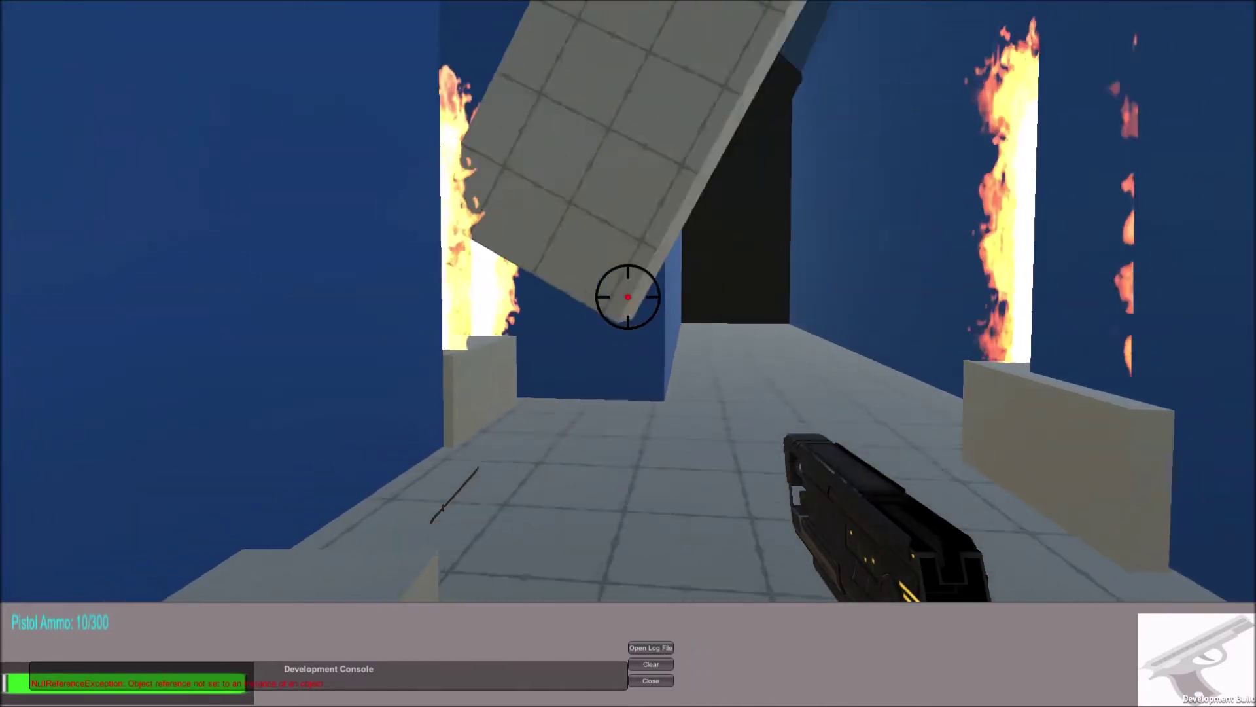
{"action": "key", "text": "w"}
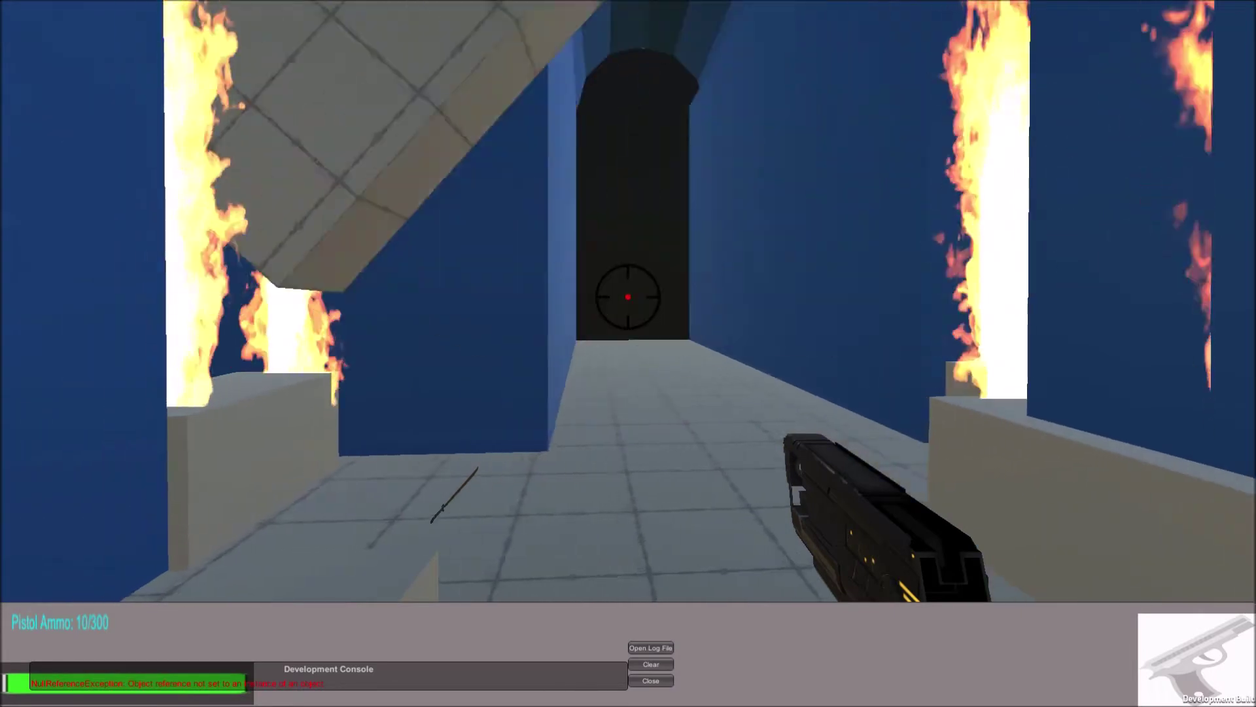
{"action": "key", "text": "w"}
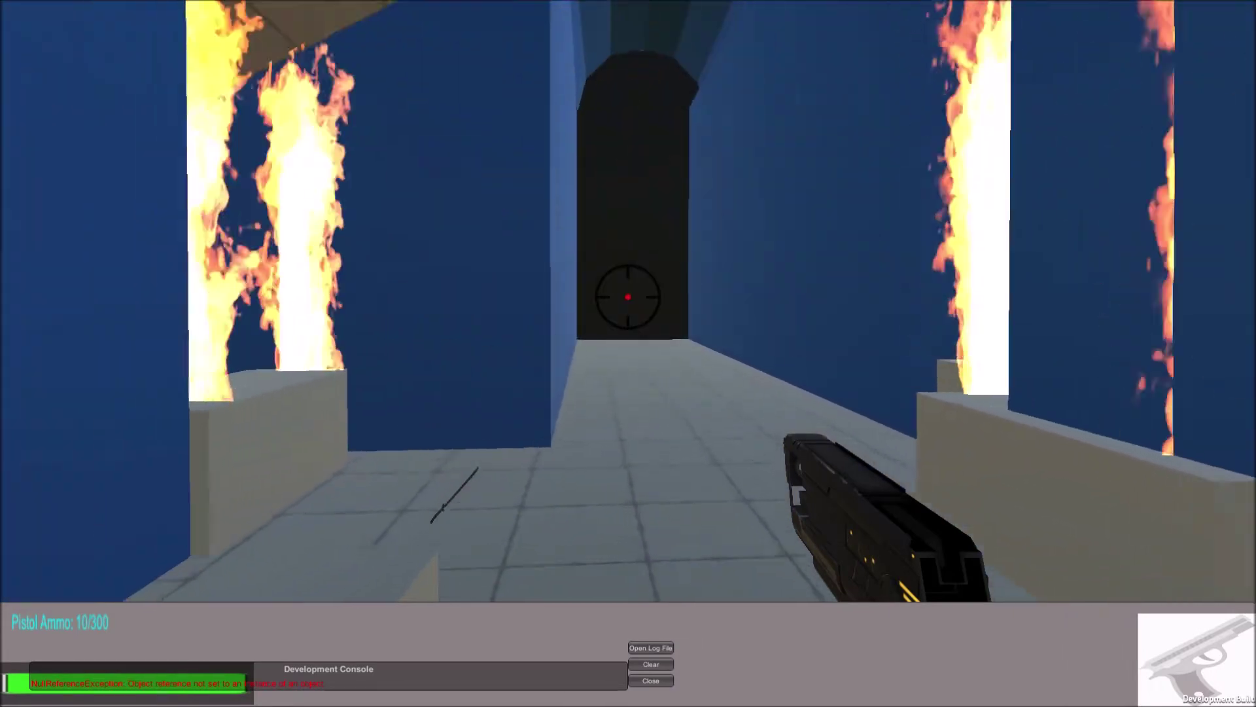
{"action": "key", "text": "s"}
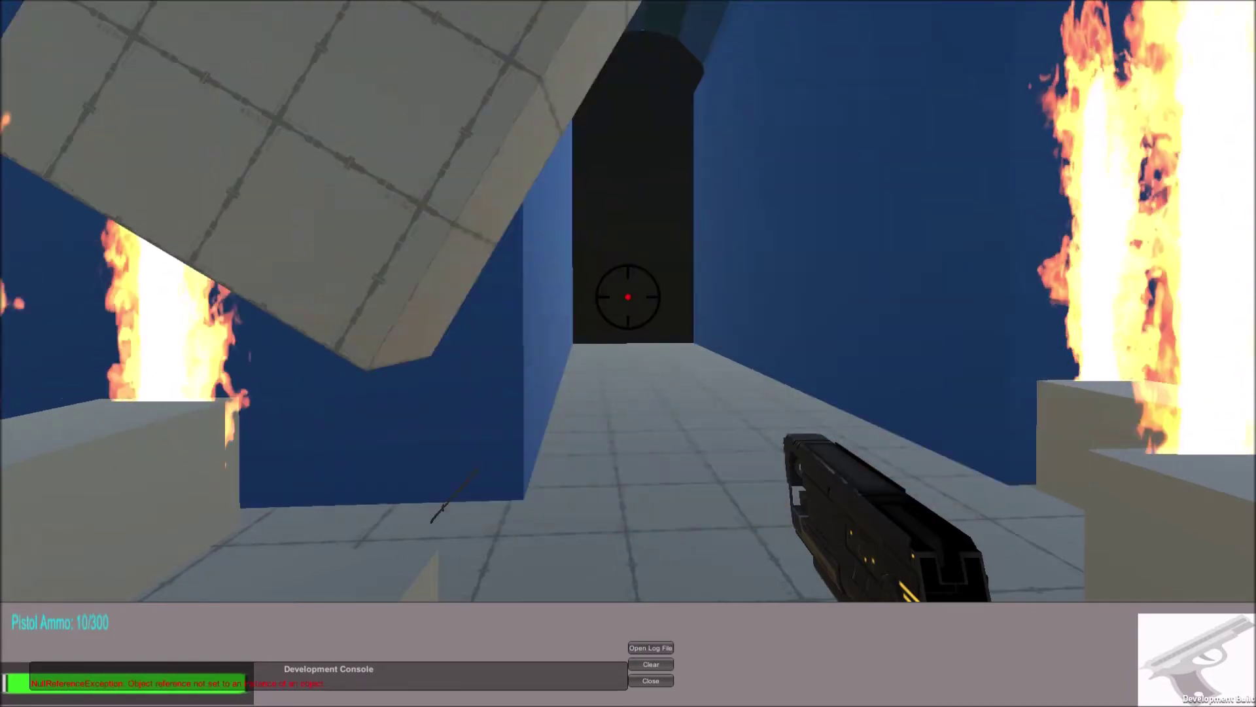
{"action": "left_click_drag", "start_coordinate": [628, 393], "coordinate": [628, 197]}
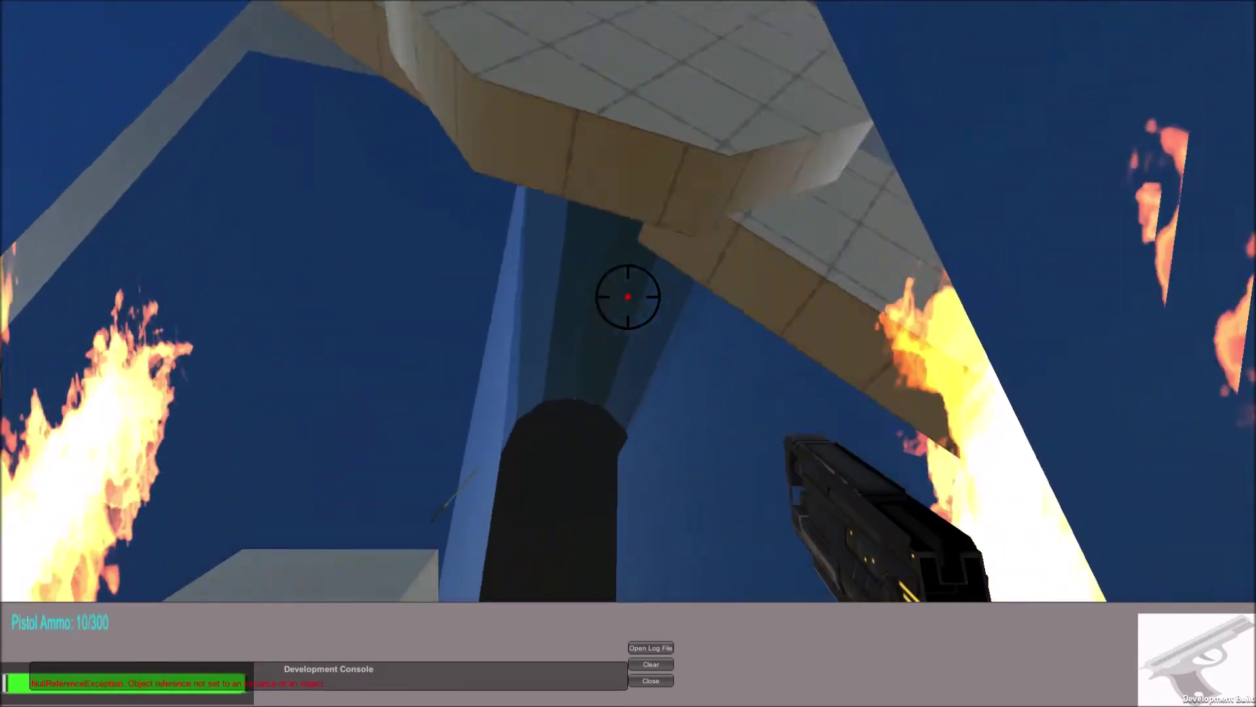
Move through the first timed prototype-wall corridors past the burning blue pillar.
{"action": "key", "text": "w"}
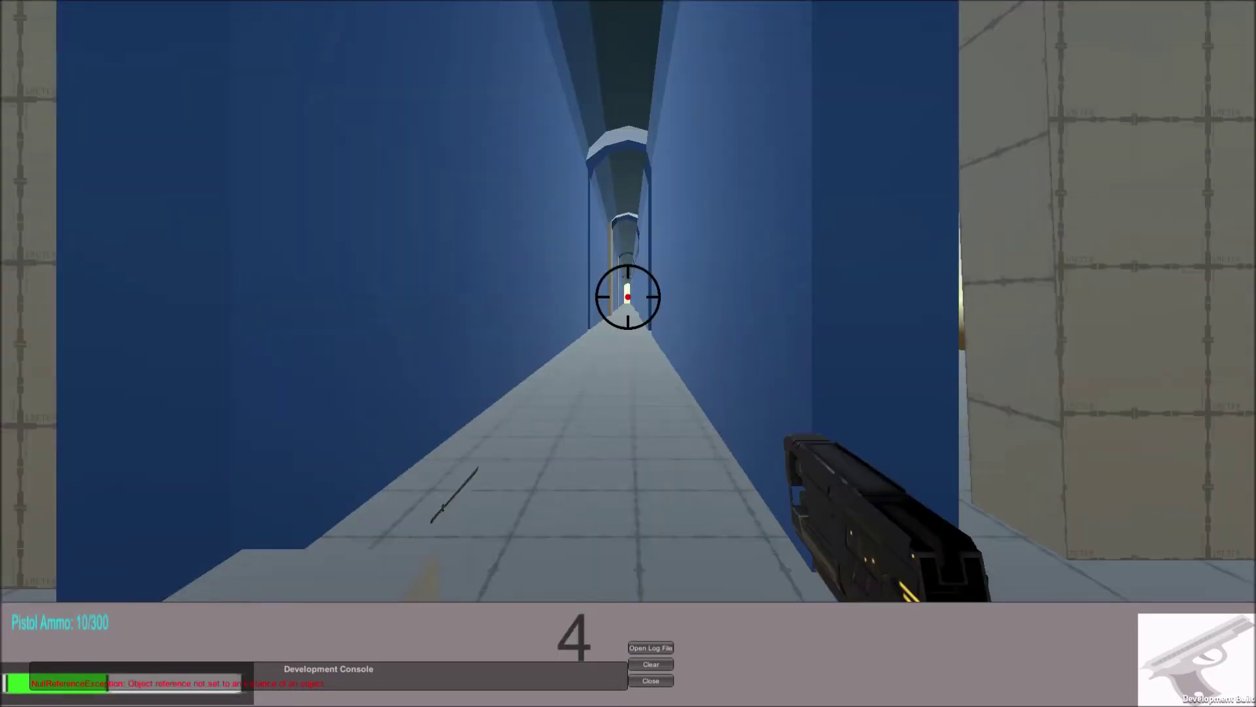
{"action": "key", "text": "w"}
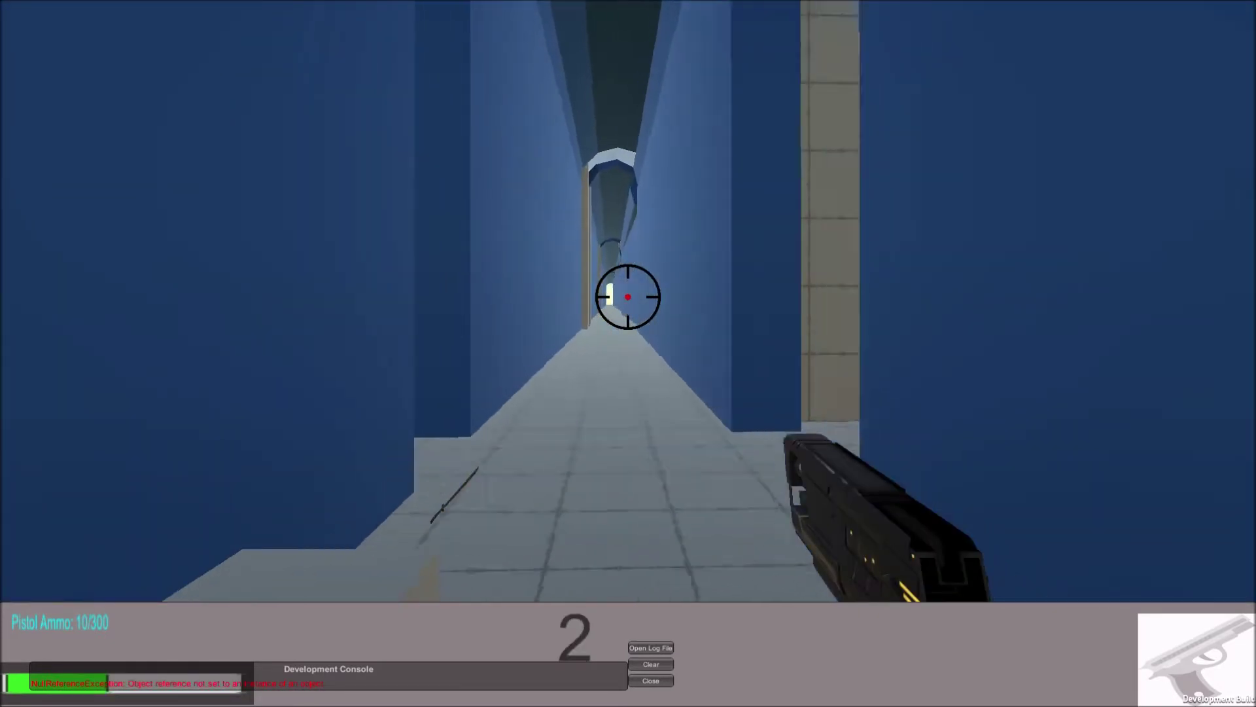
{"action": "key", "text": "w"}
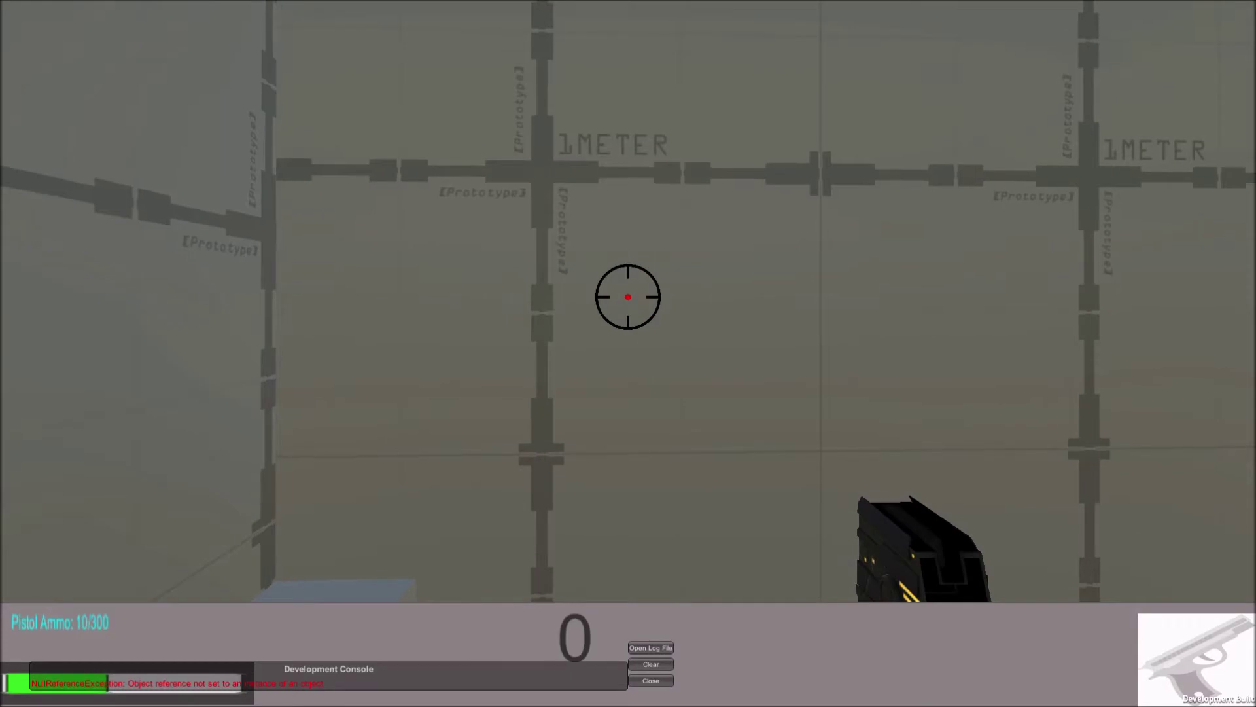
{"action": "key", "text": "w"}
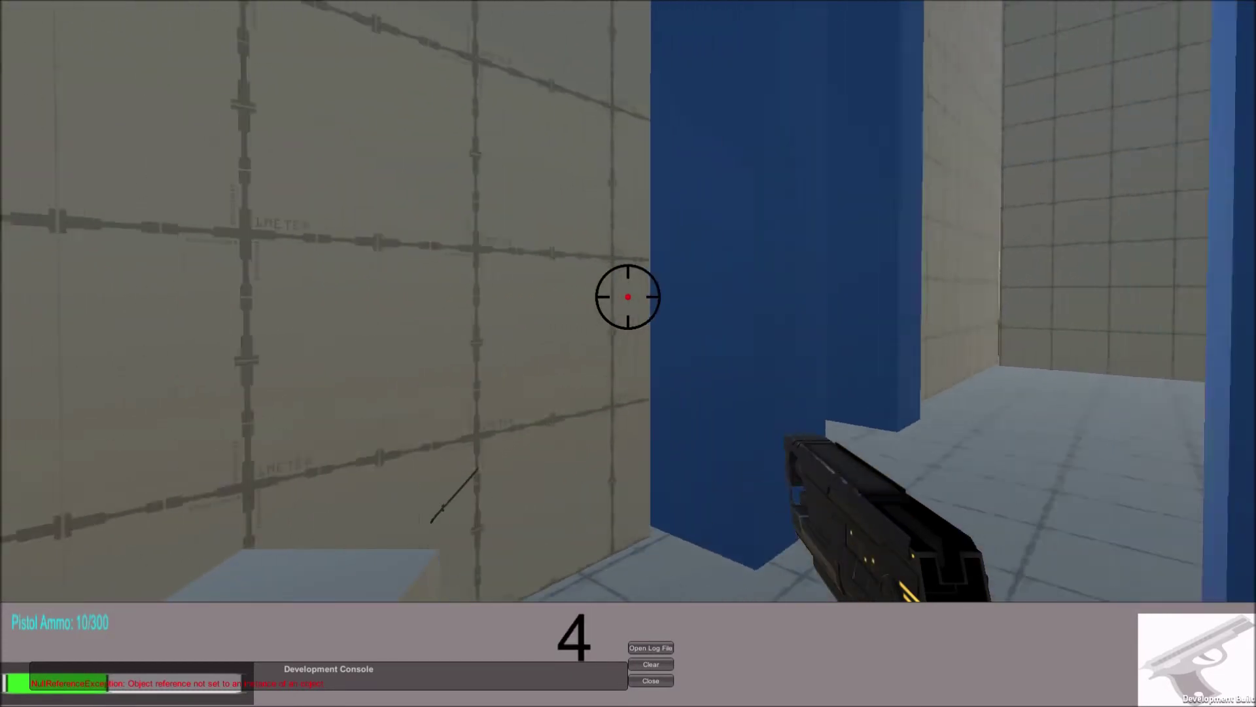
{"action": "key", "text": "w"}
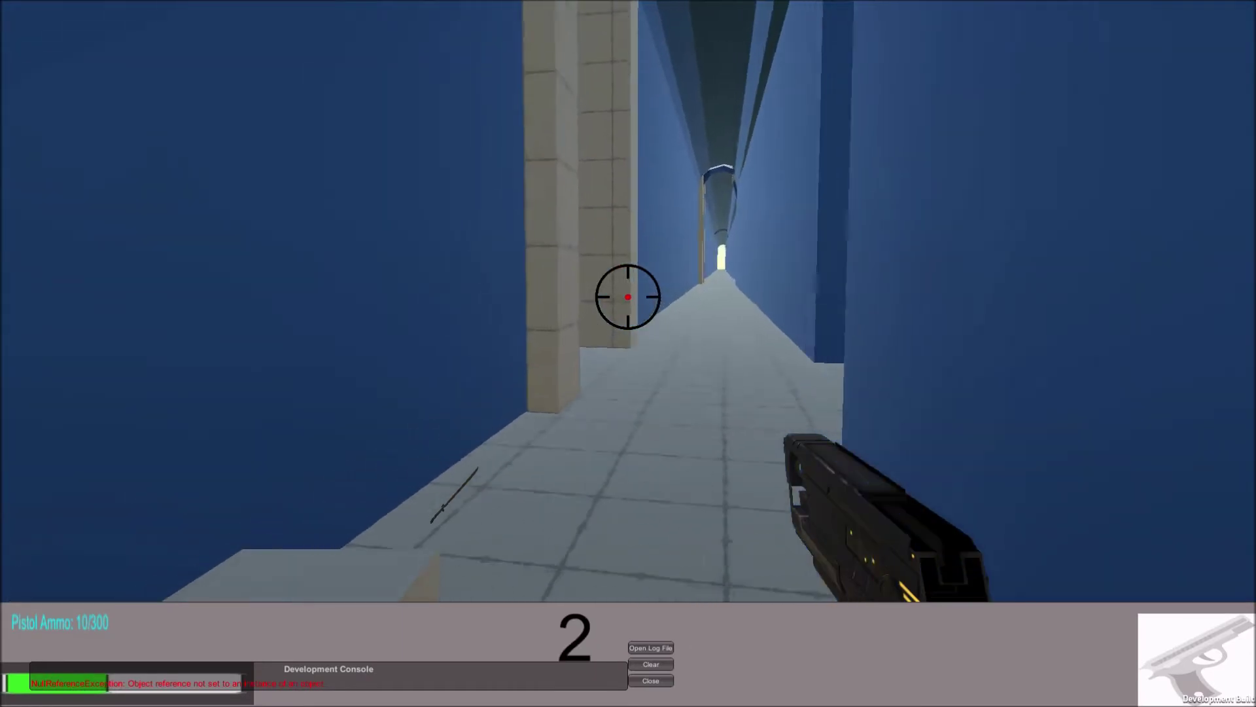
{"action": "key", "text": "w"}
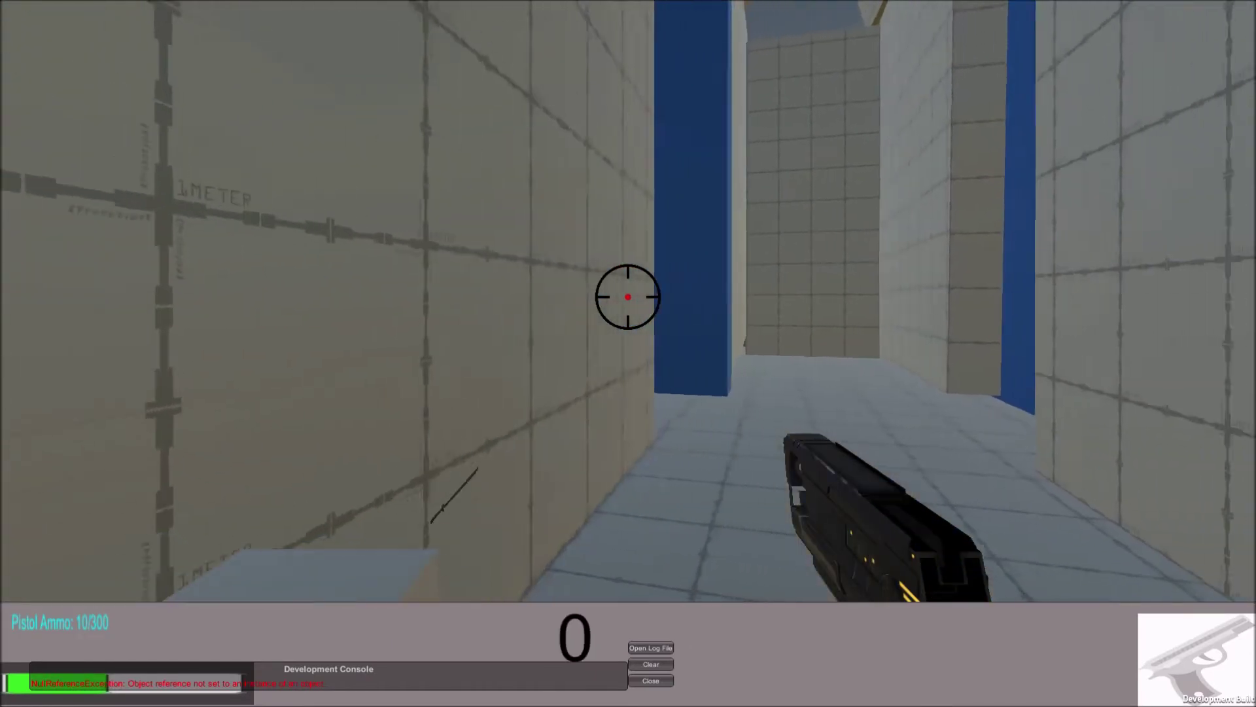
{"action": "key", "text": "w"}
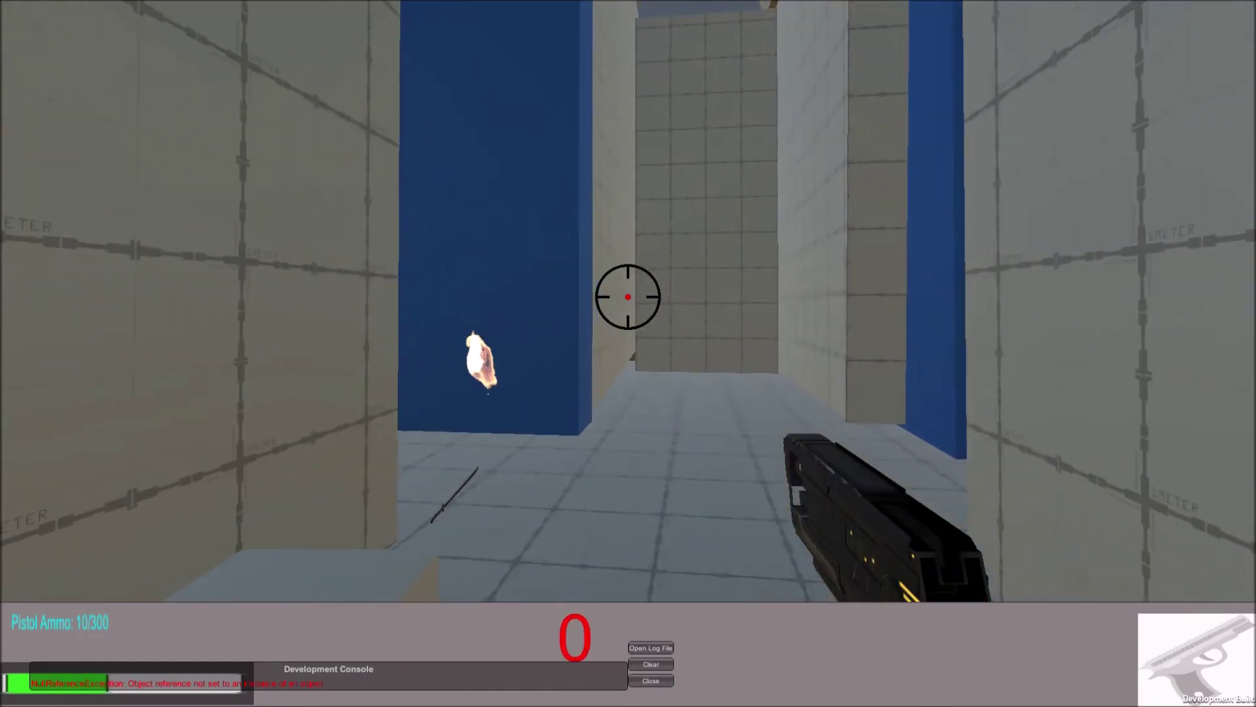
{"action": "key", "text": "w"}
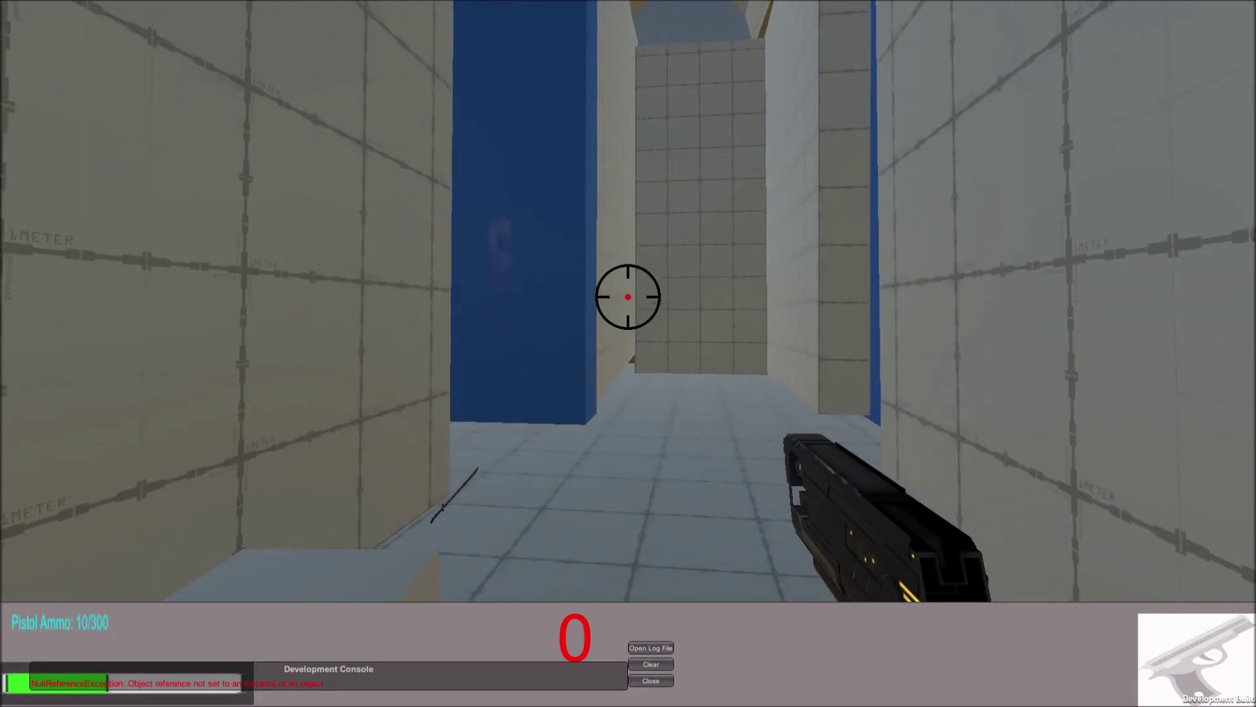
{"action": "key", "text": "w"}
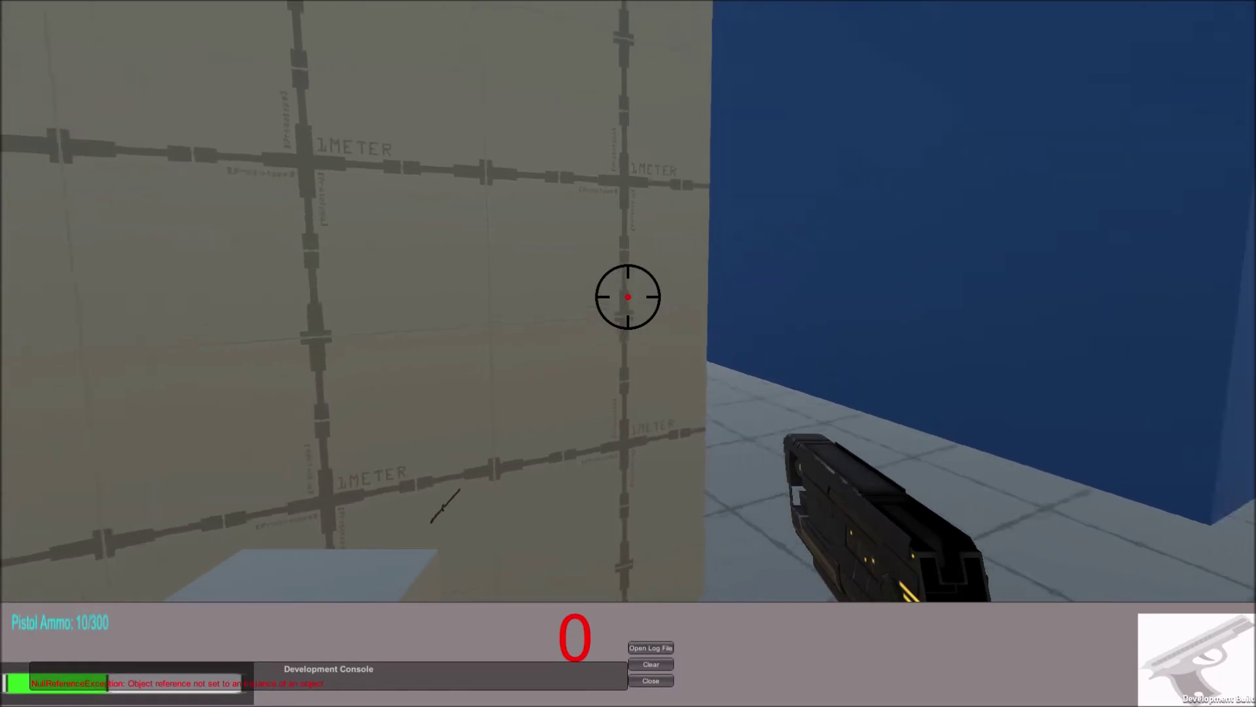
{"action": "key", "text": "w"}
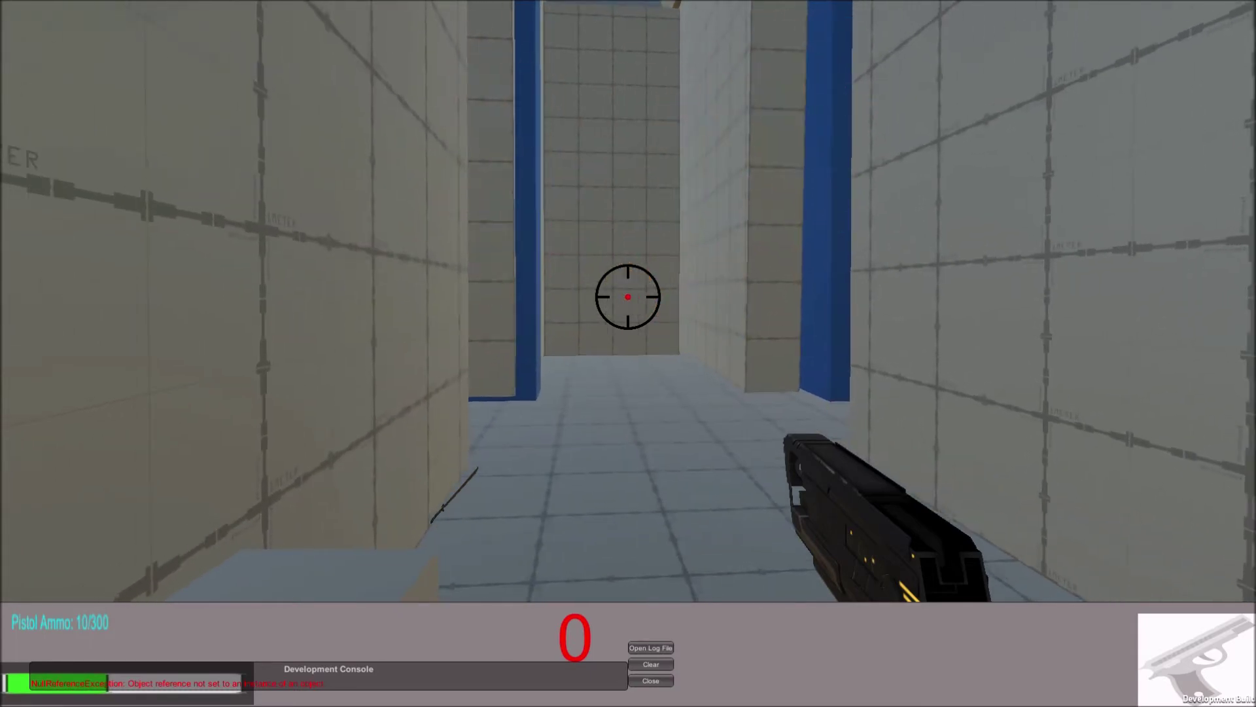
Fire one pistol shot, then follow the long corridor into the tiled room with the gate.
{"action": "left_click", "coordinate": [629, 295]}
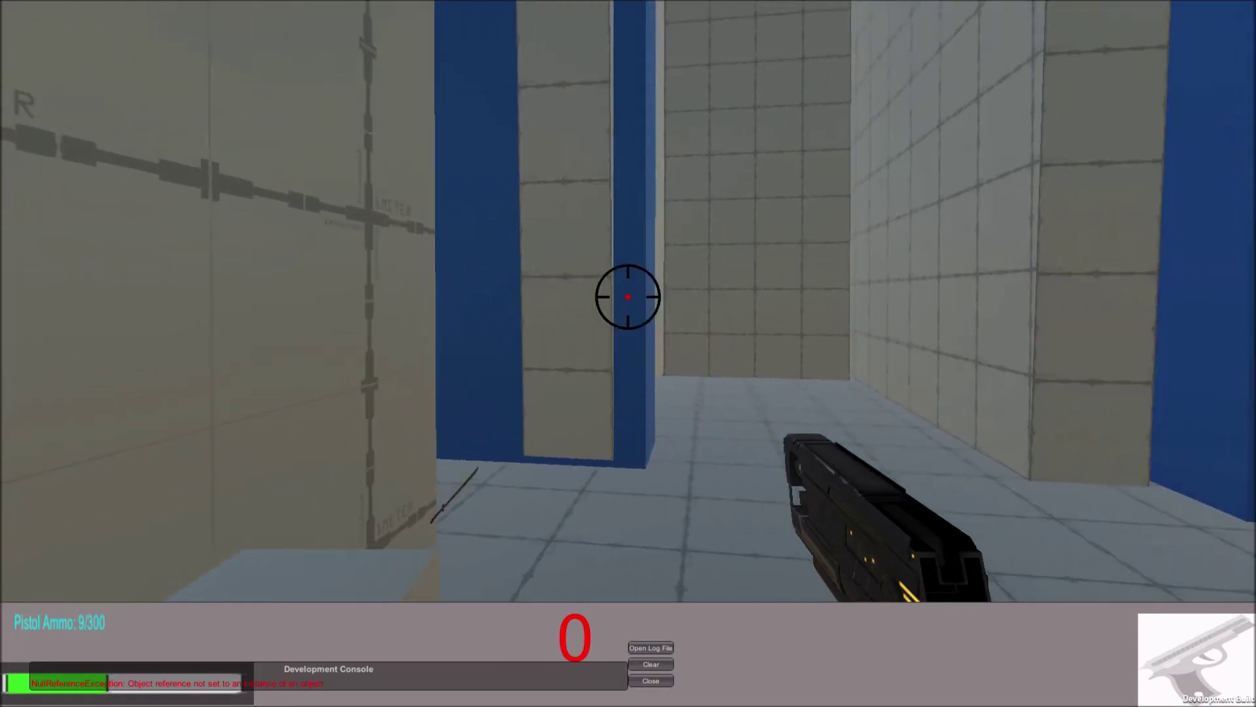
{"action": "key", "text": "w"}
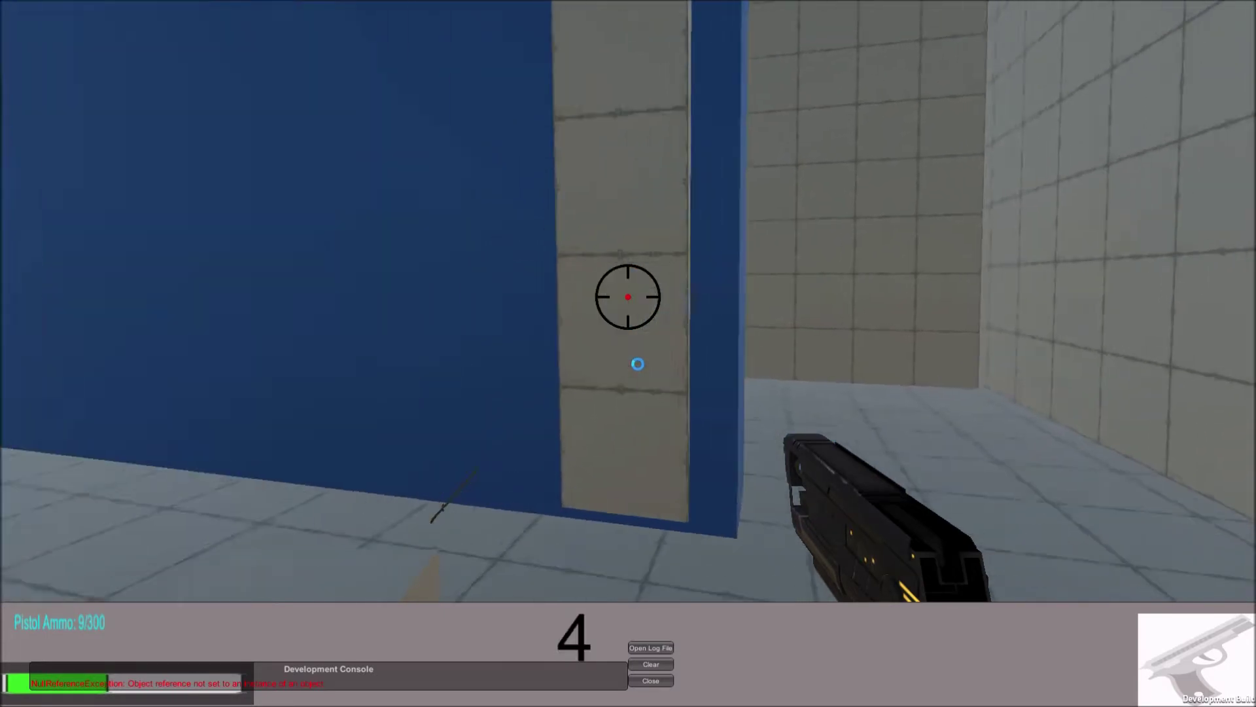
{"action": "key", "text": "w"}
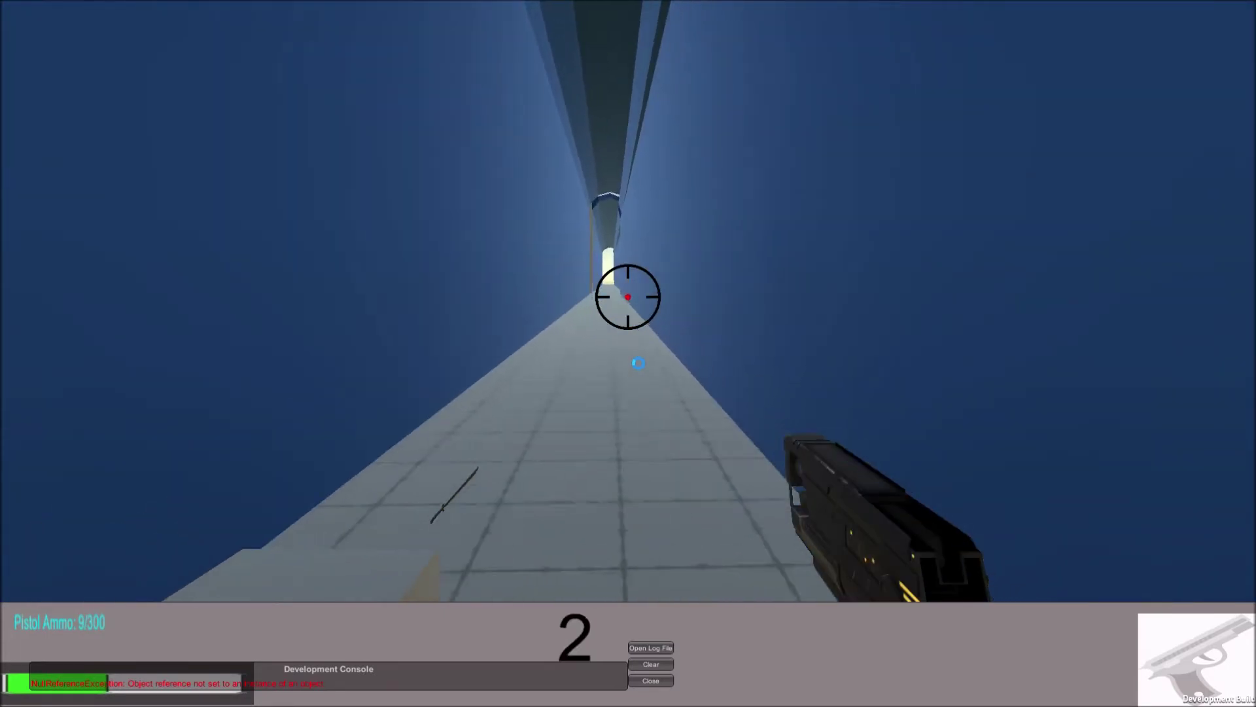
{"action": "key", "text": "w"}
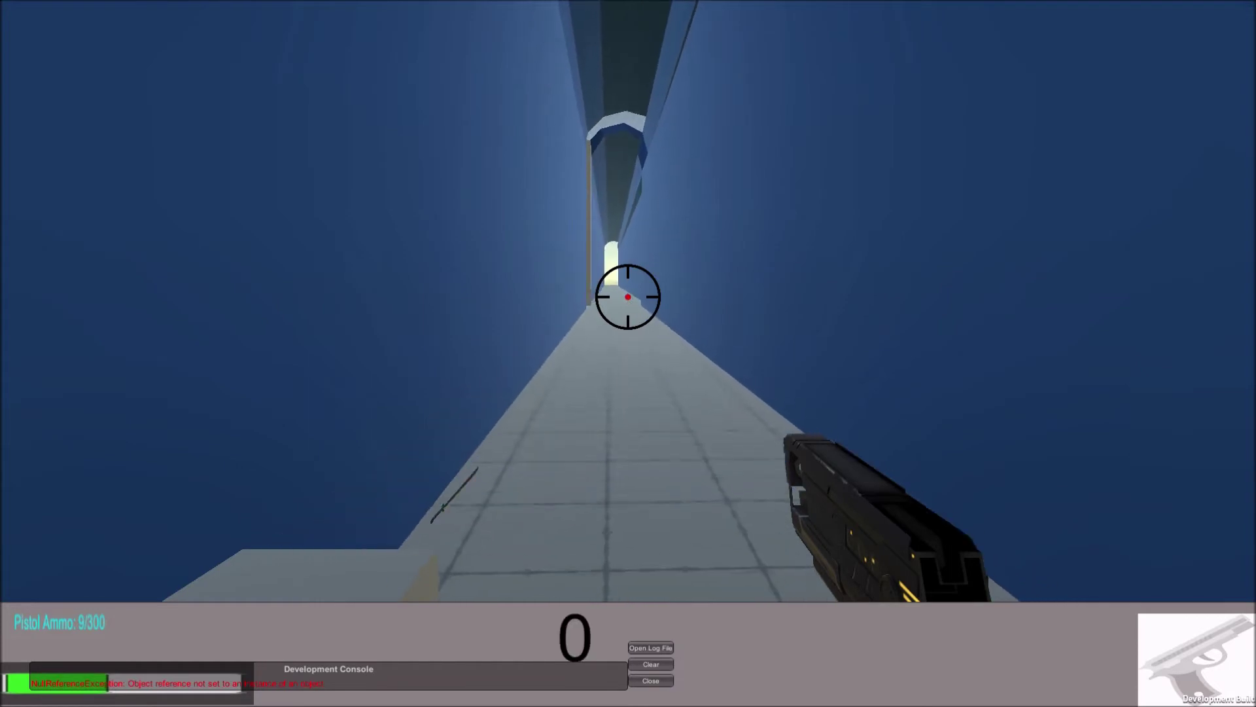
{"action": "key", "text": "w"}
{"action": "key", "text": "w"}
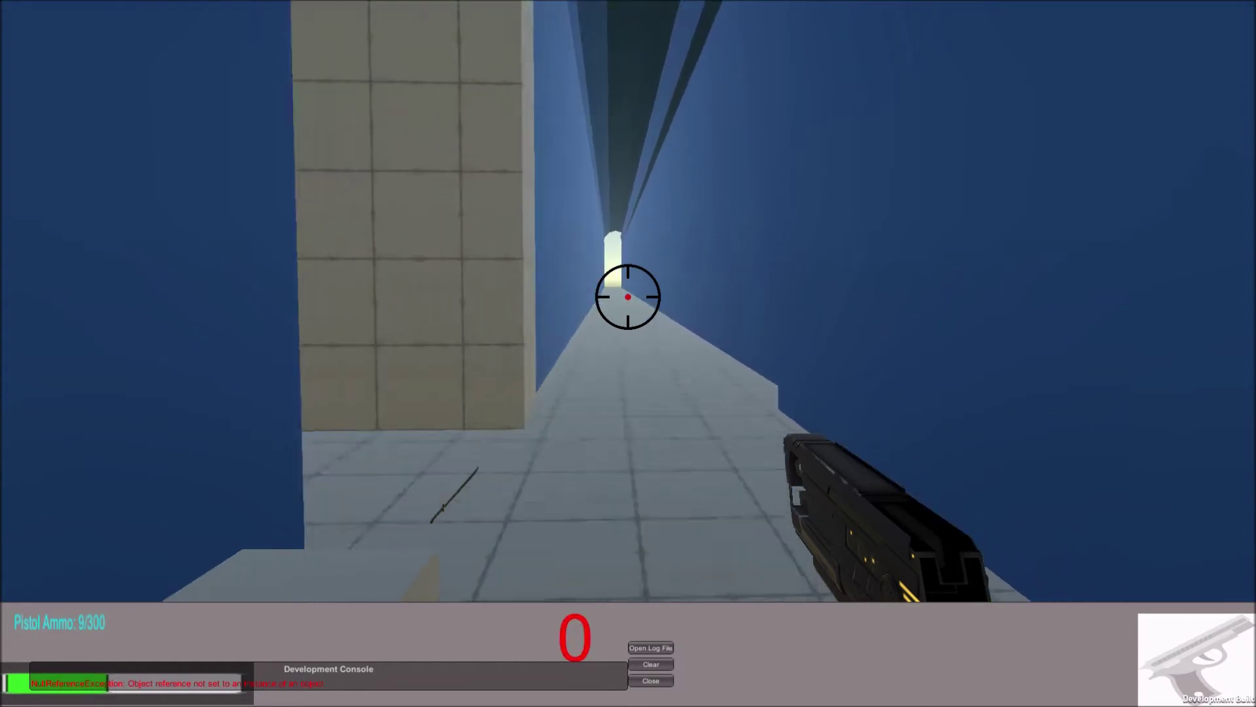
{"action": "key", "text": "w"}
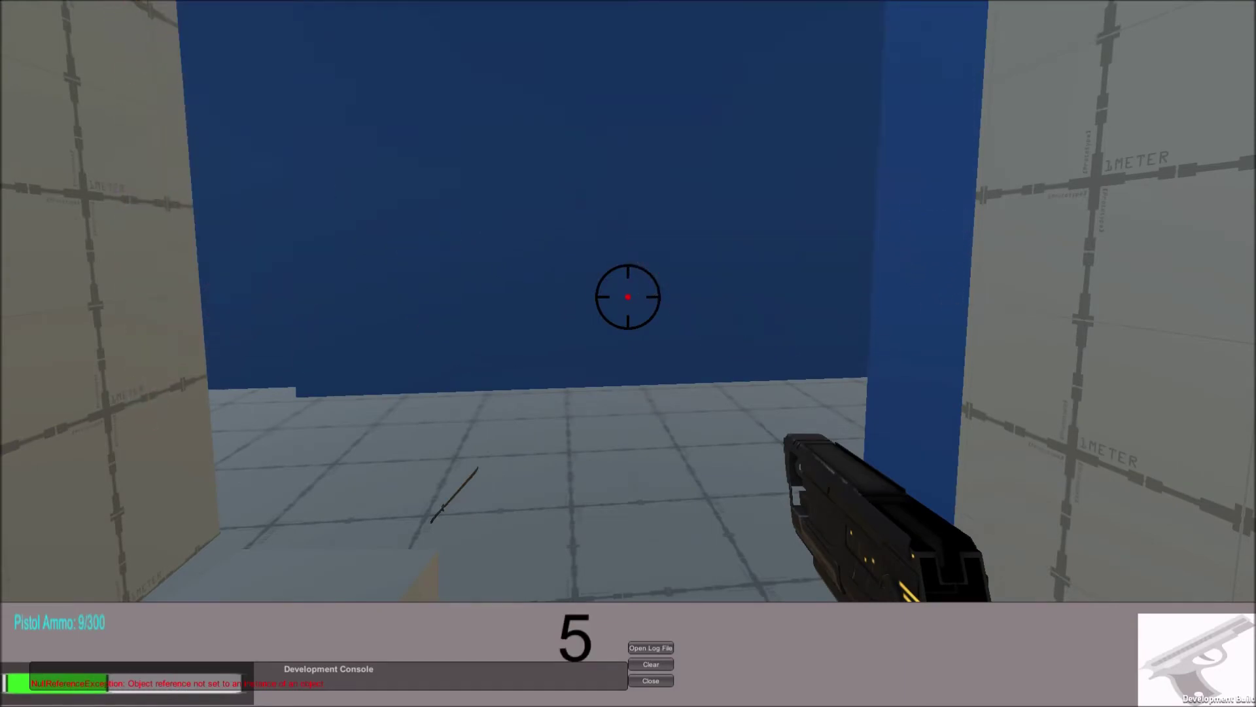
{"action": "key", "text": "w"}
{"action": "key", "text": "w"}
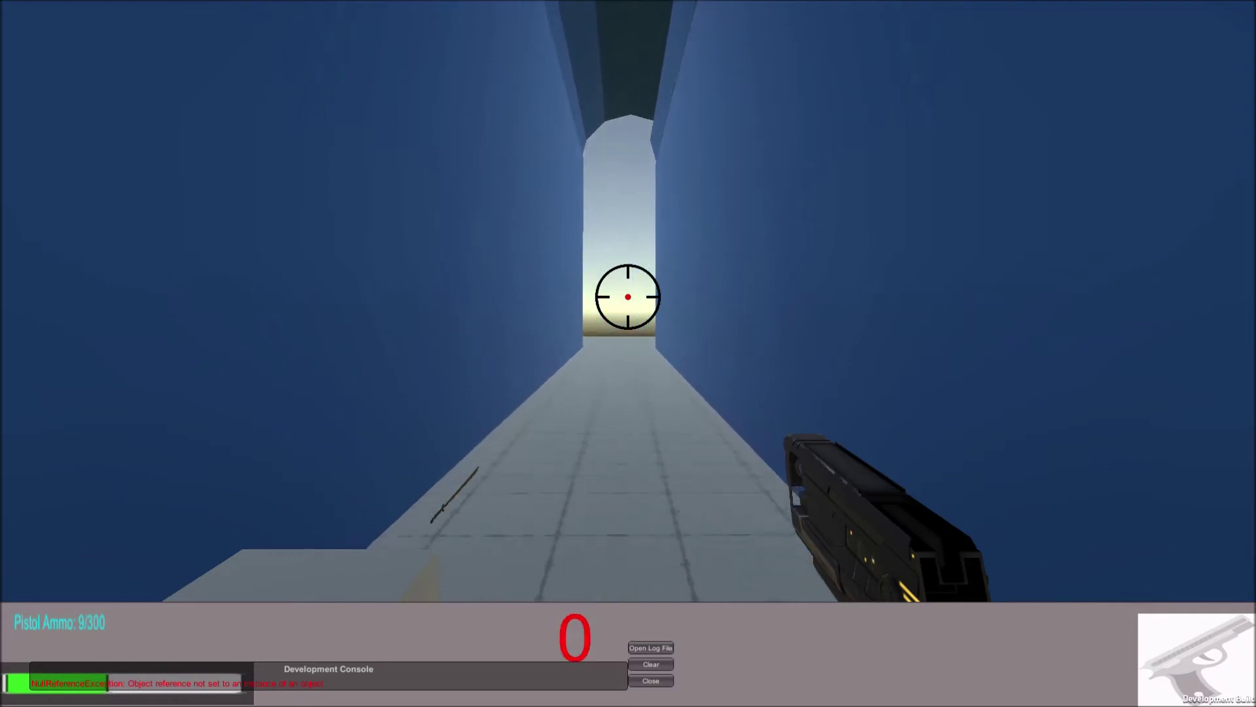
{"action": "key", "text": "w"}
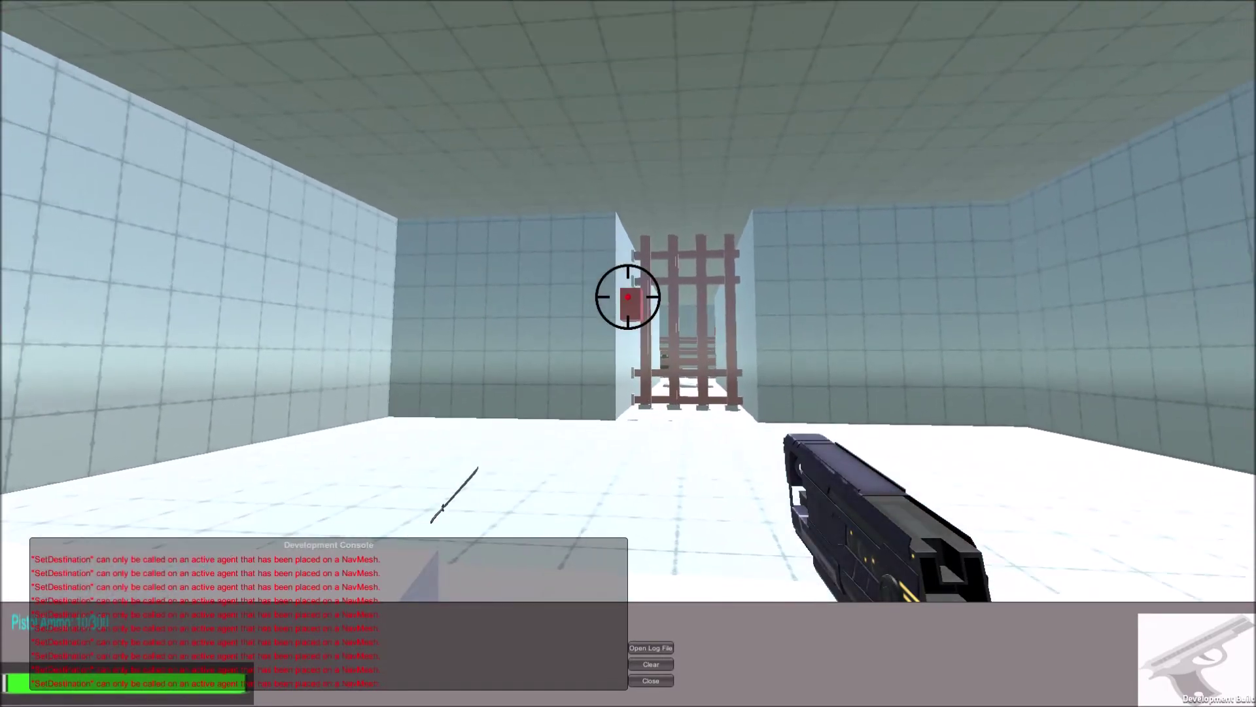
Open the gate with the red switch and walk through toward the targets.
{"action": "key", "text": "w"}
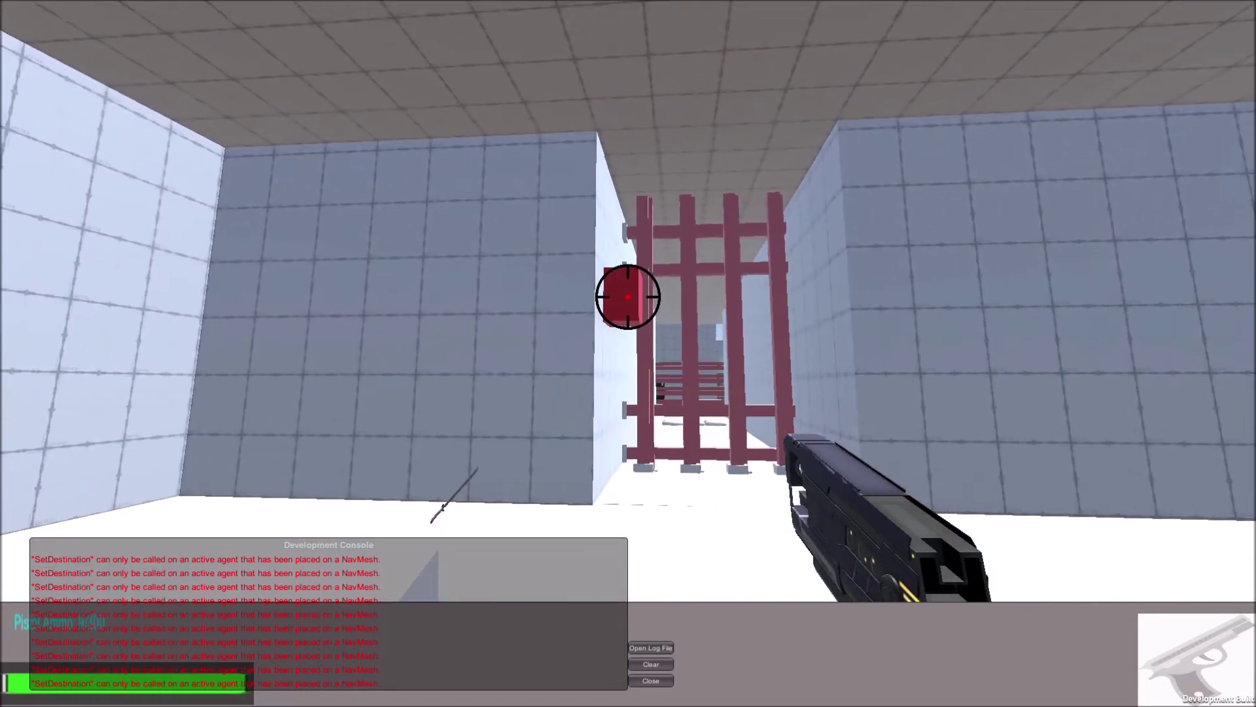
{"action": "left_click", "coordinate": [628, 295]}
{"action": "key", "text": "w"}
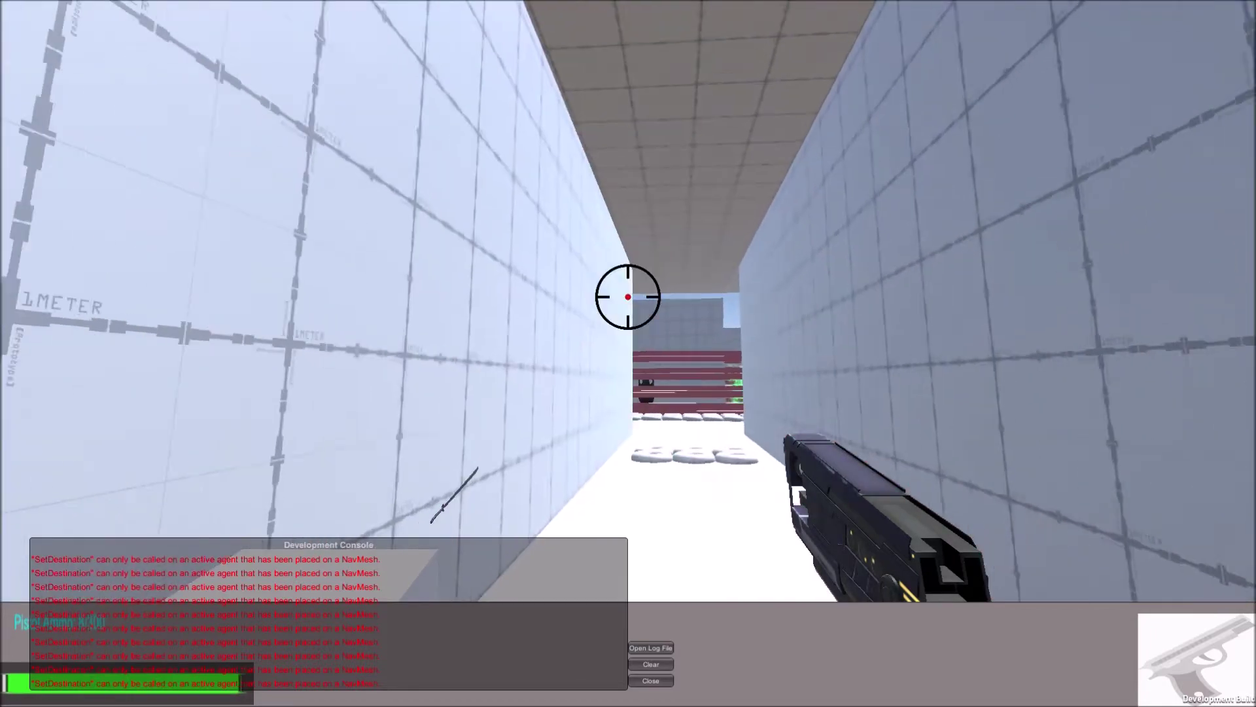
{"action": "key", "text": "w"}
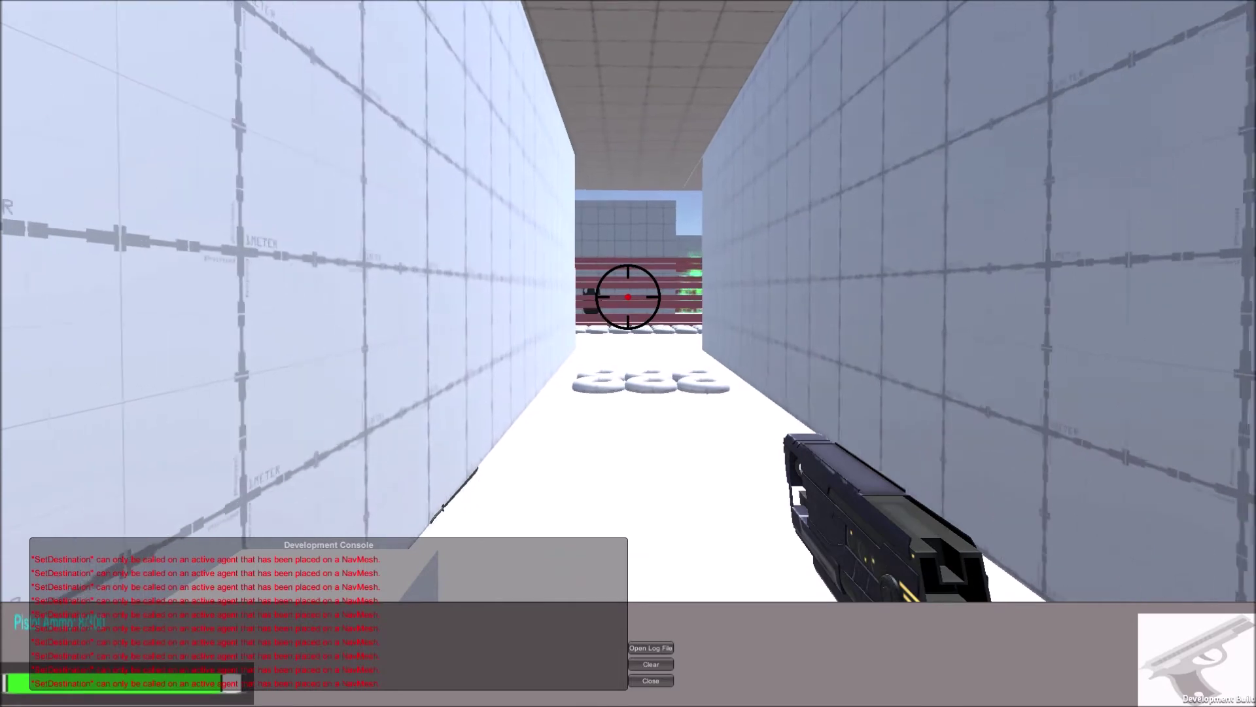
Switch to the shotgun and move into the open area facing the red block.
{"action": "key", "text": "2"}
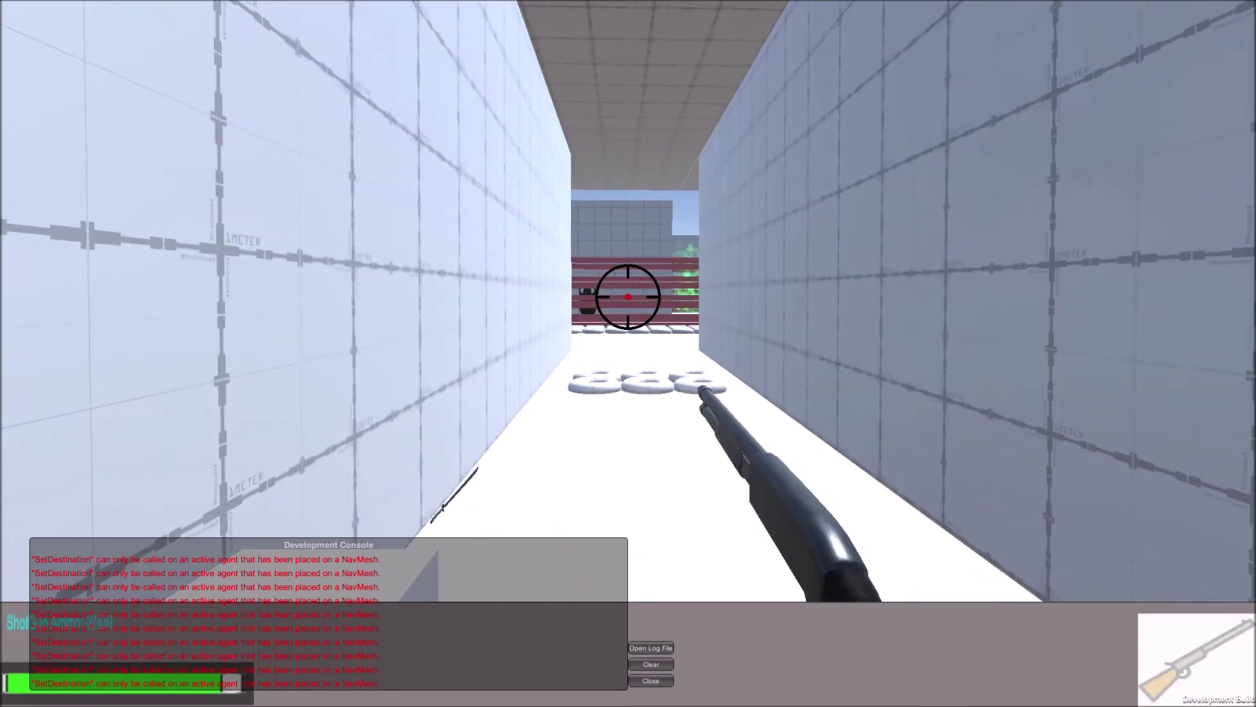
{"action": "key", "text": "w"}
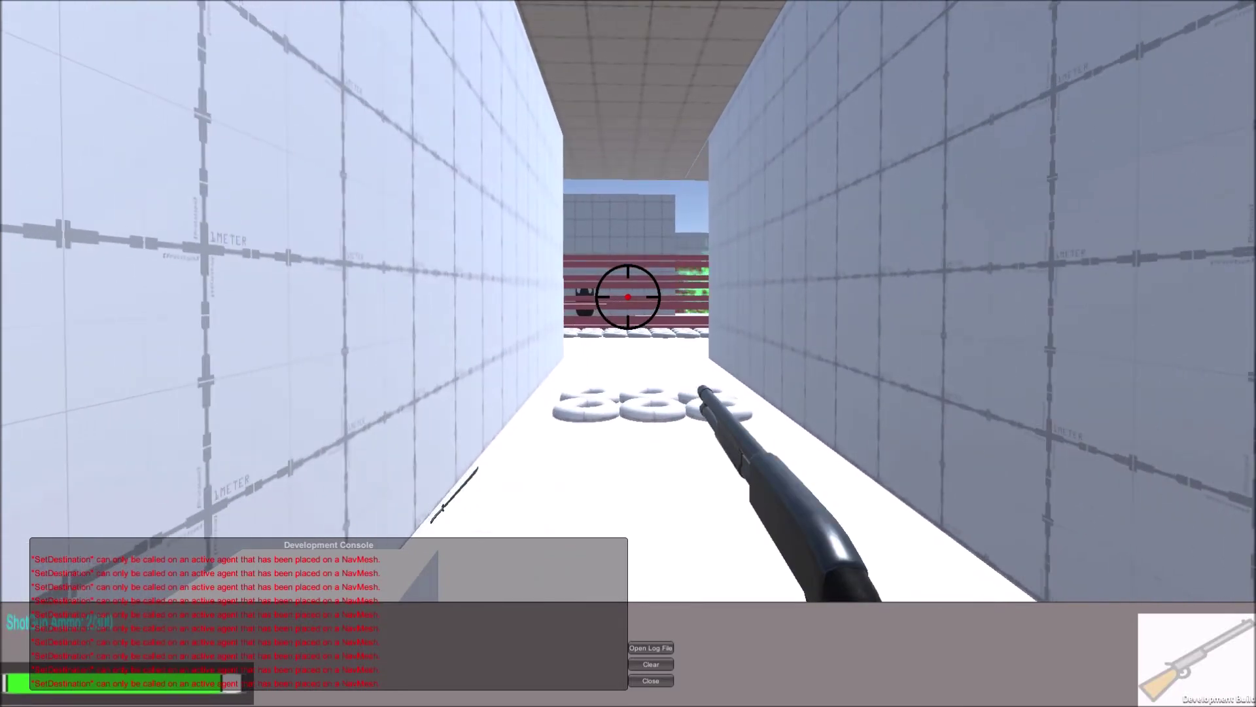
{"action": "key", "text": "w"}
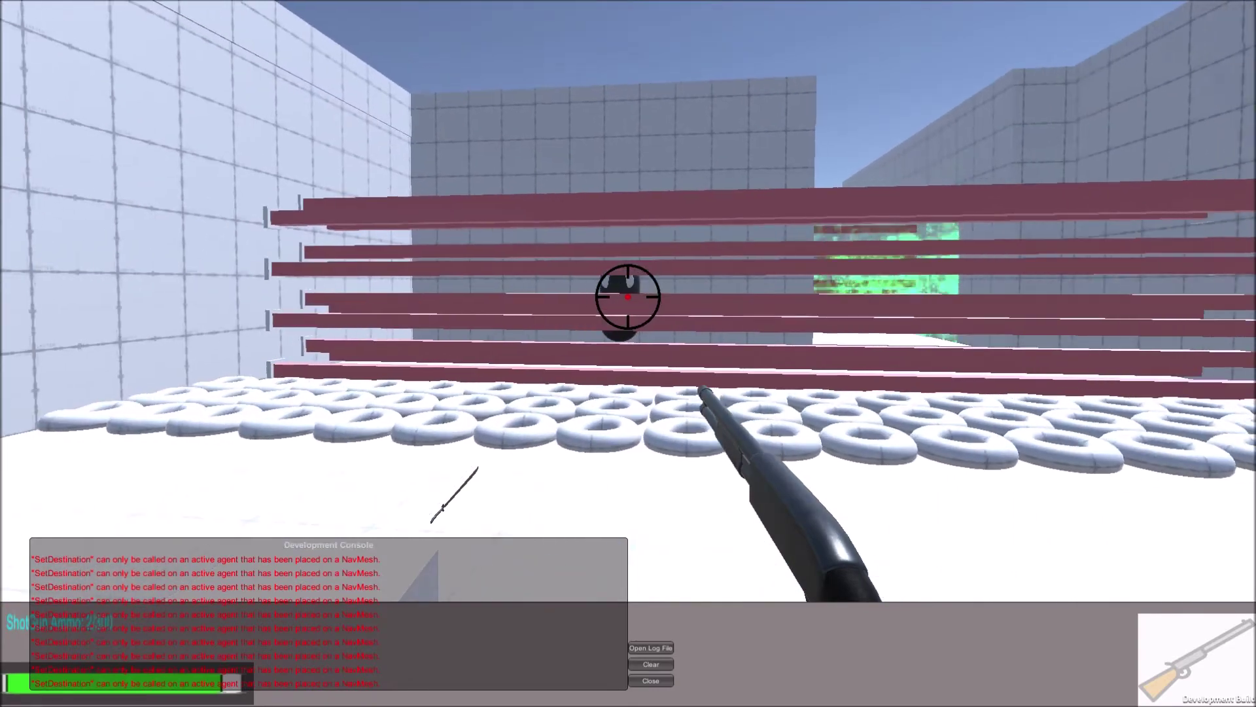
{"action": "key", "text": "w"}
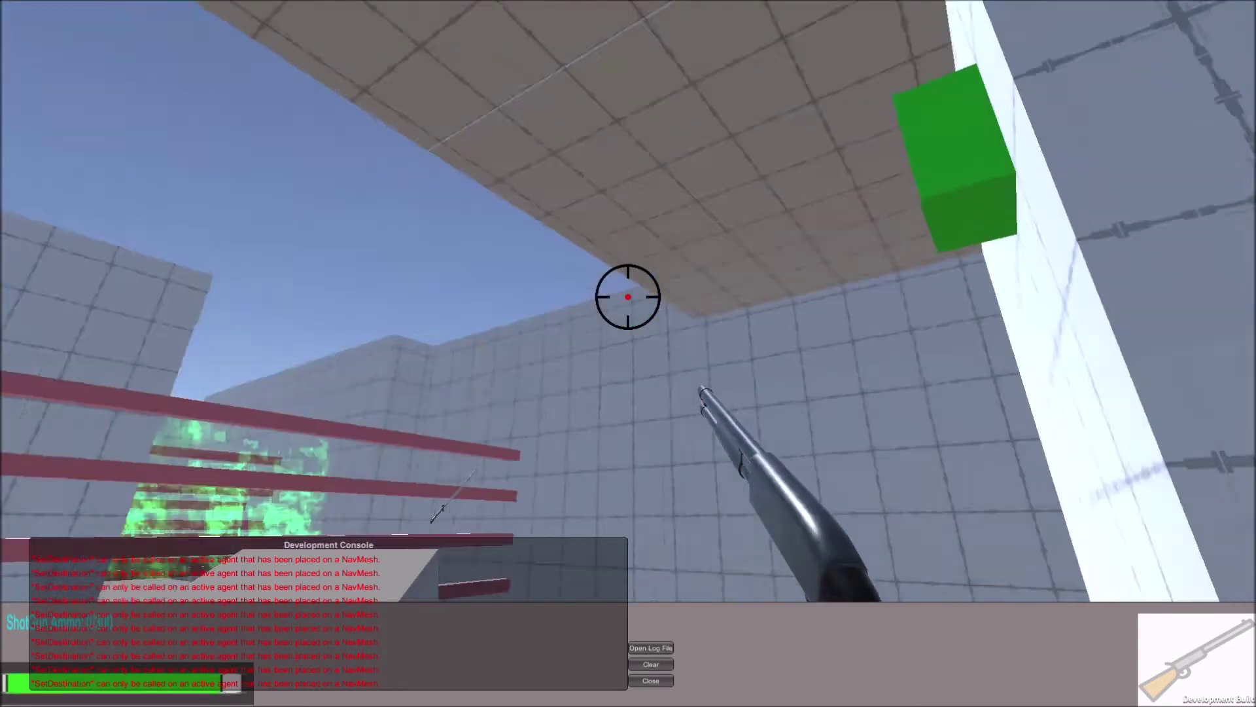
{"action": "key", "text": "w"}
{"action": "key", "text": "w"}
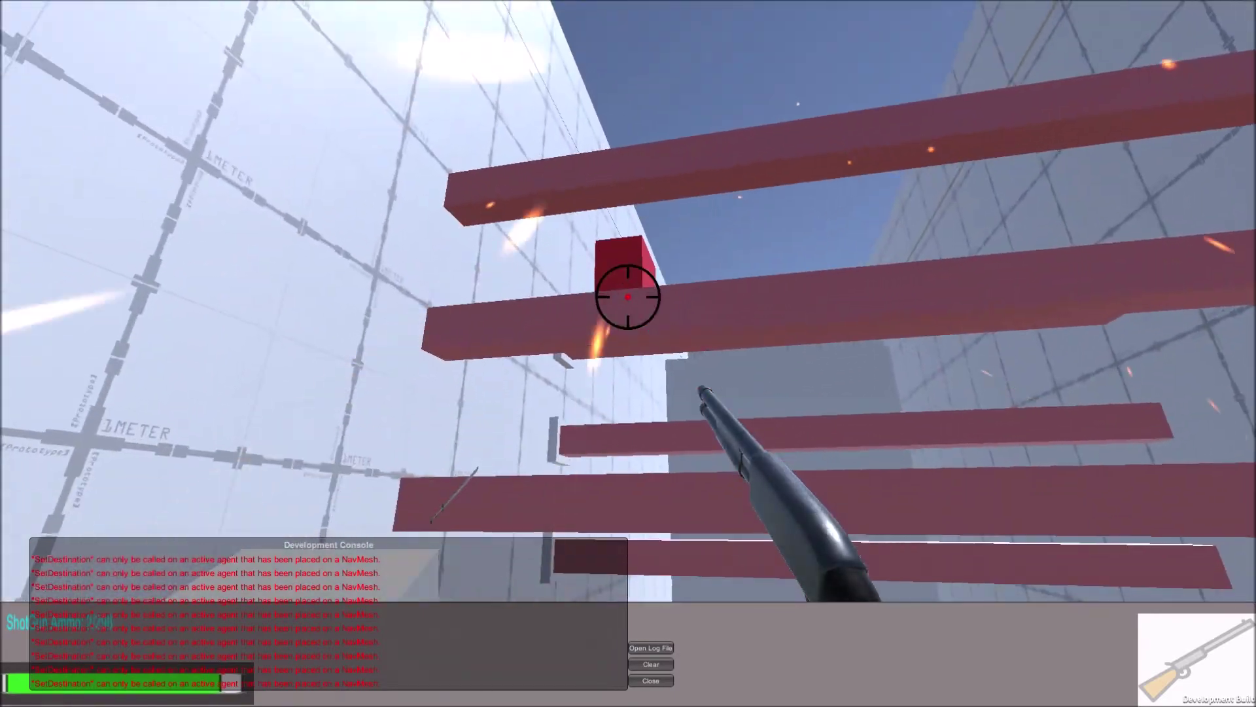
Shoot the three red blocks green to win the stage.
{"action": "left_click", "coordinate": [629, 295]}
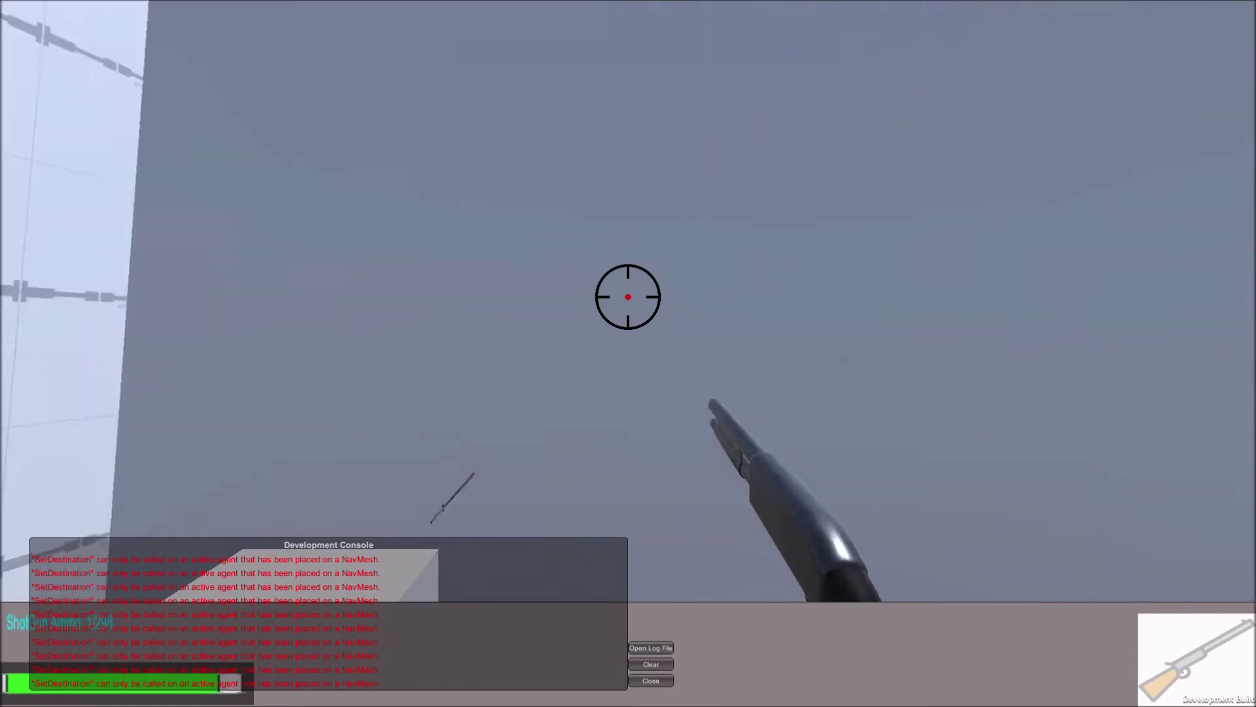
{"action": "left_click_drag", "start_coordinate": [628, 296], "coordinate": [628, 296]}
{"action": "left_click", "coordinate": [628, 295]}
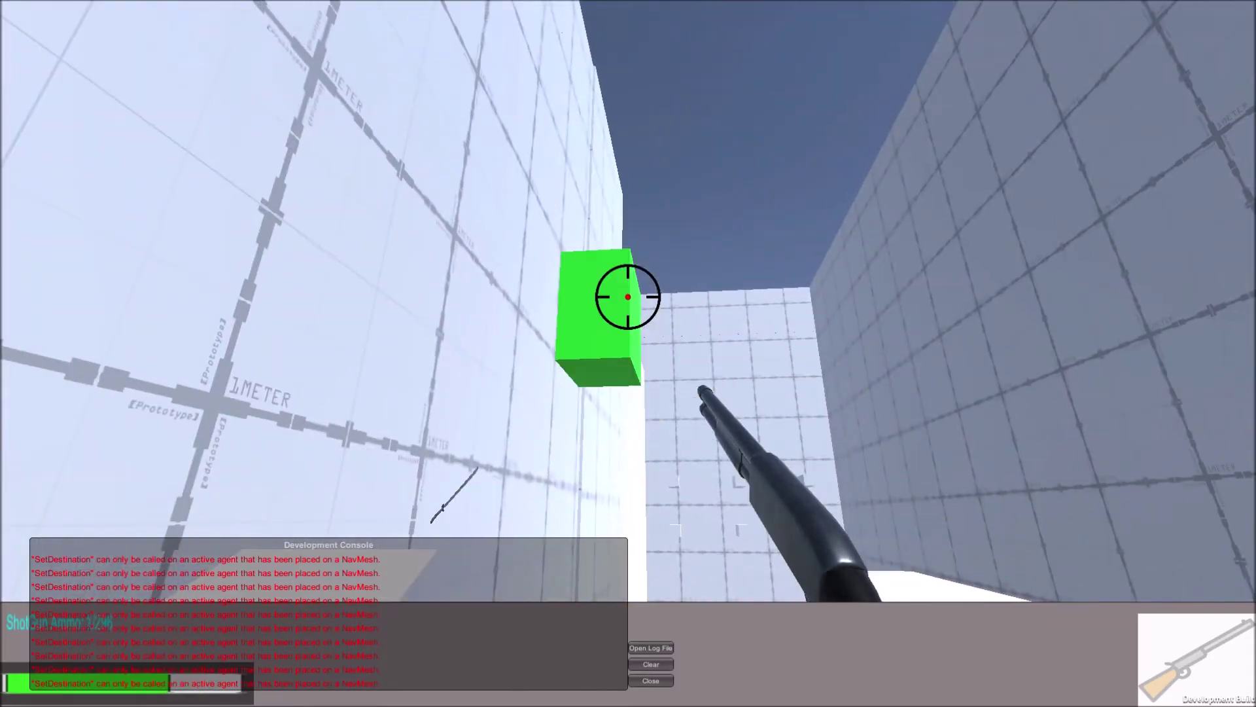
{"action": "left_click", "coordinate": [629, 296]}
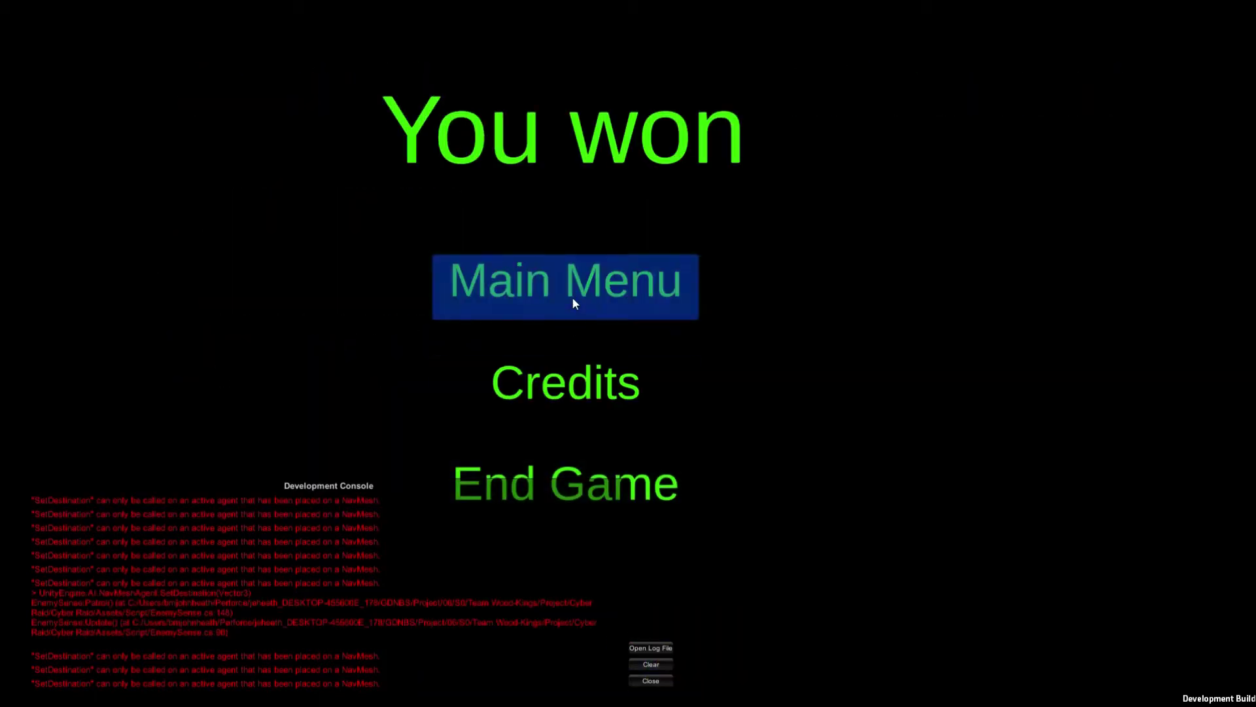
Choose Main Menu on the You won screen to load the level lobby.
{"action": "left_click", "coordinate": [572, 297]}
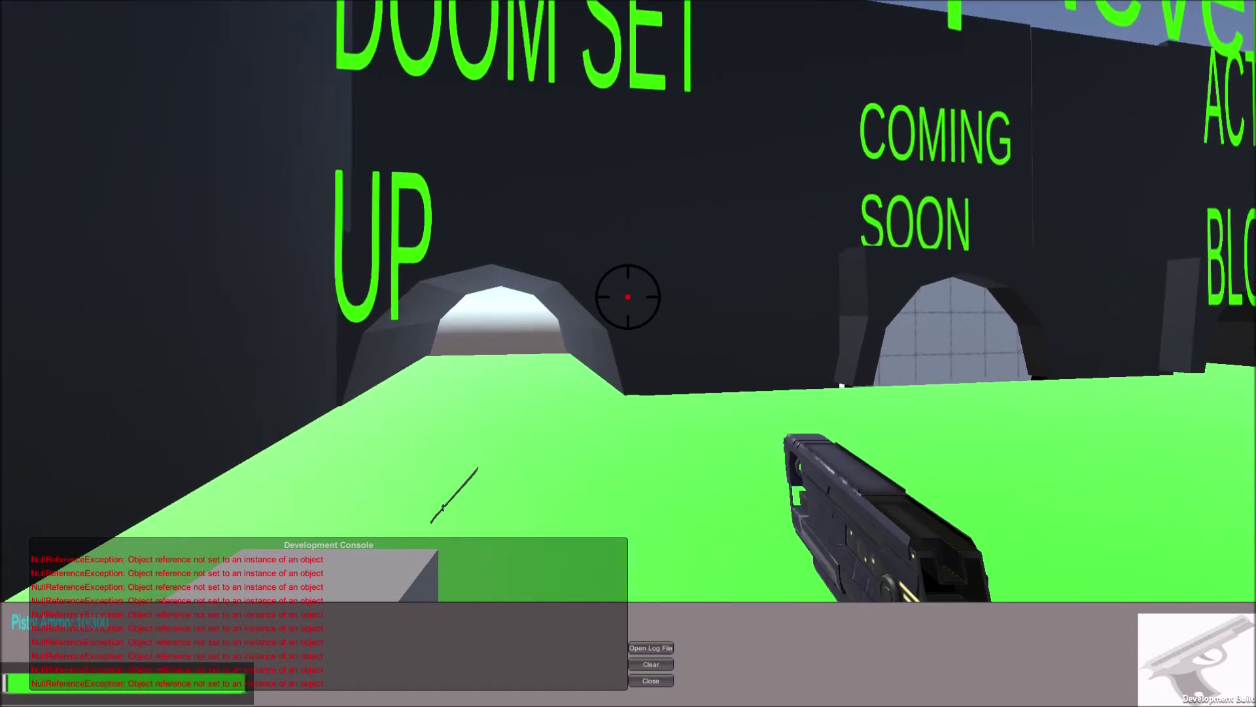
Equip the AK-47, enter the Doom Set Up room and shoot the spherical enemy.
{"action": "key", "text": "2"}
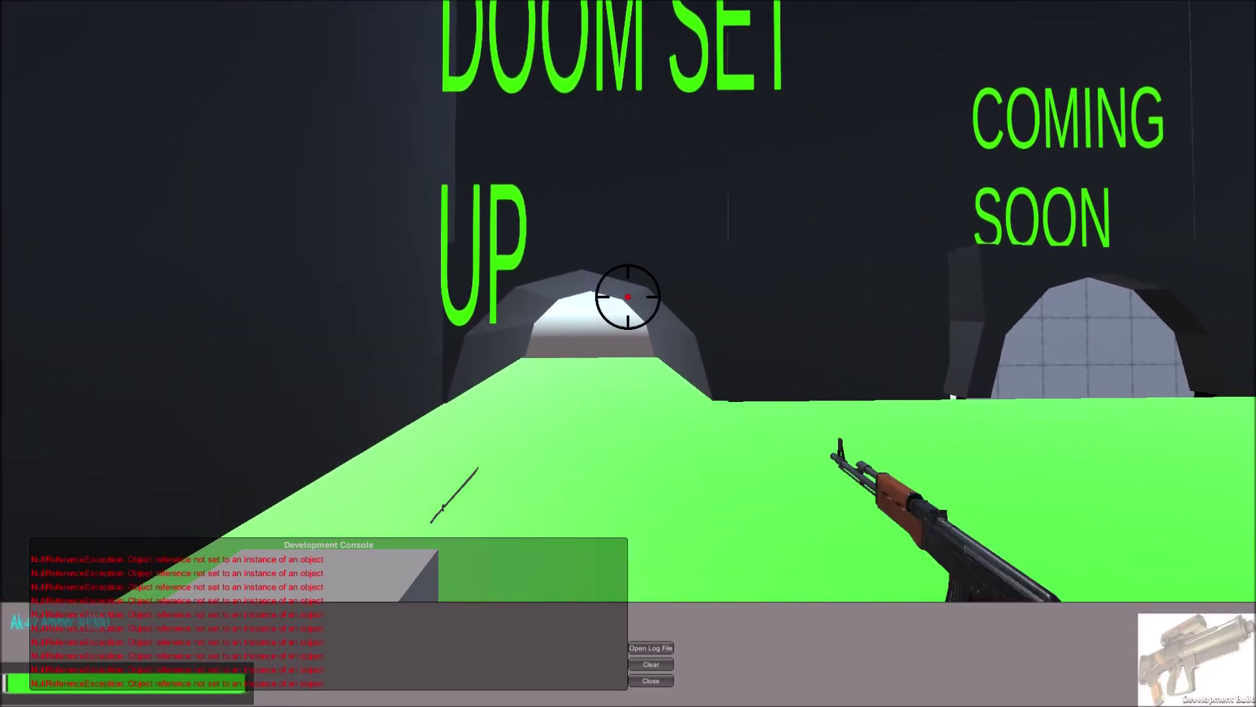
{"action": "key", "text": "w"}
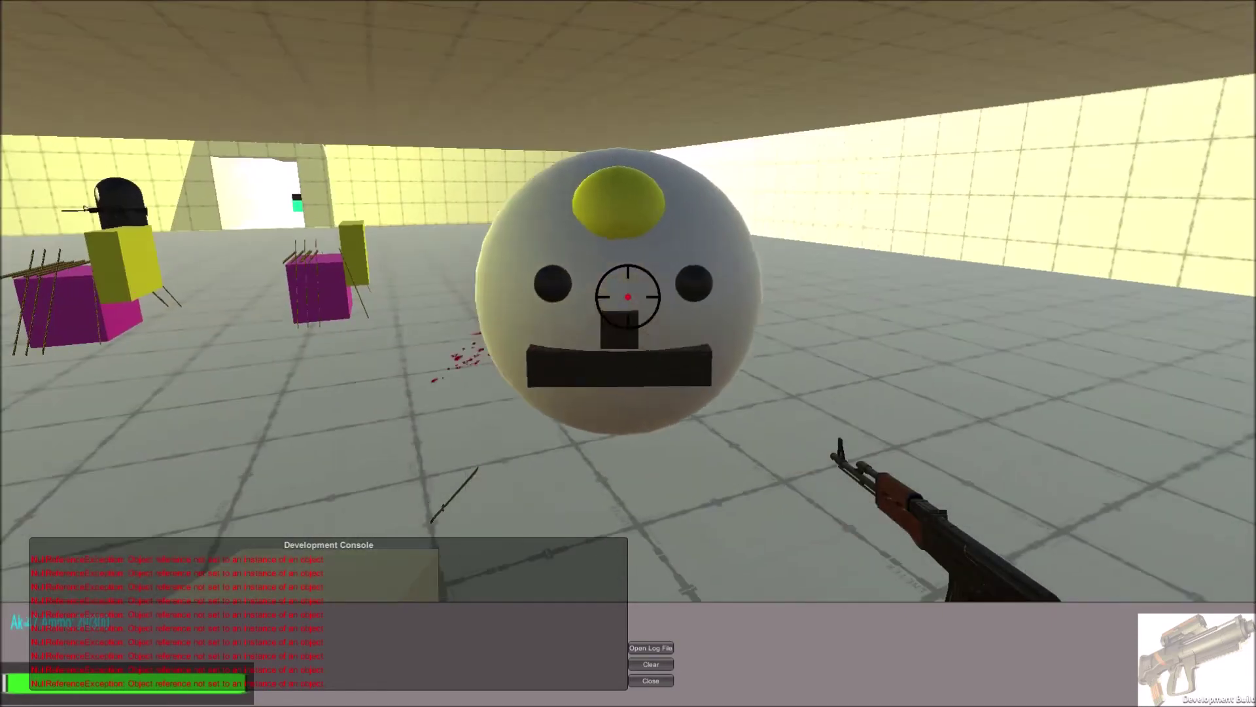
{"action": "left_click", "coordinate": [628, 295]}
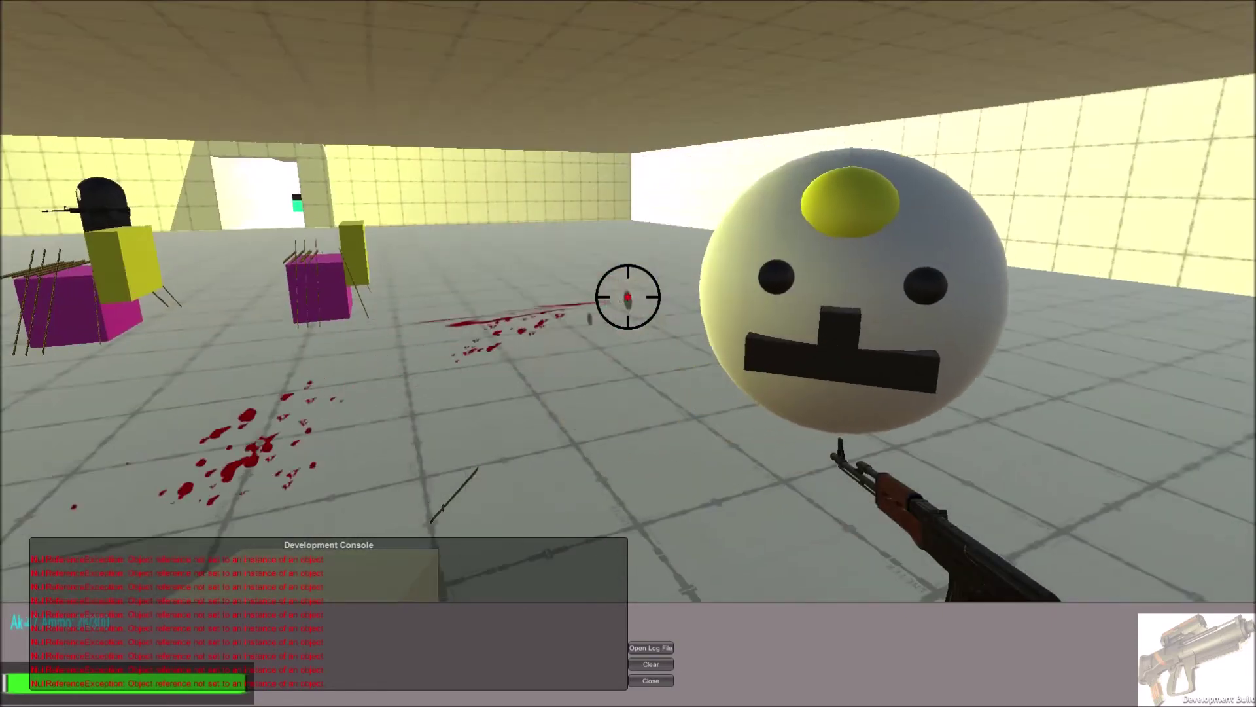
Back away from the capsule enemies, shoot them down, and pause the game.
{"action": "key", "text": "w"}
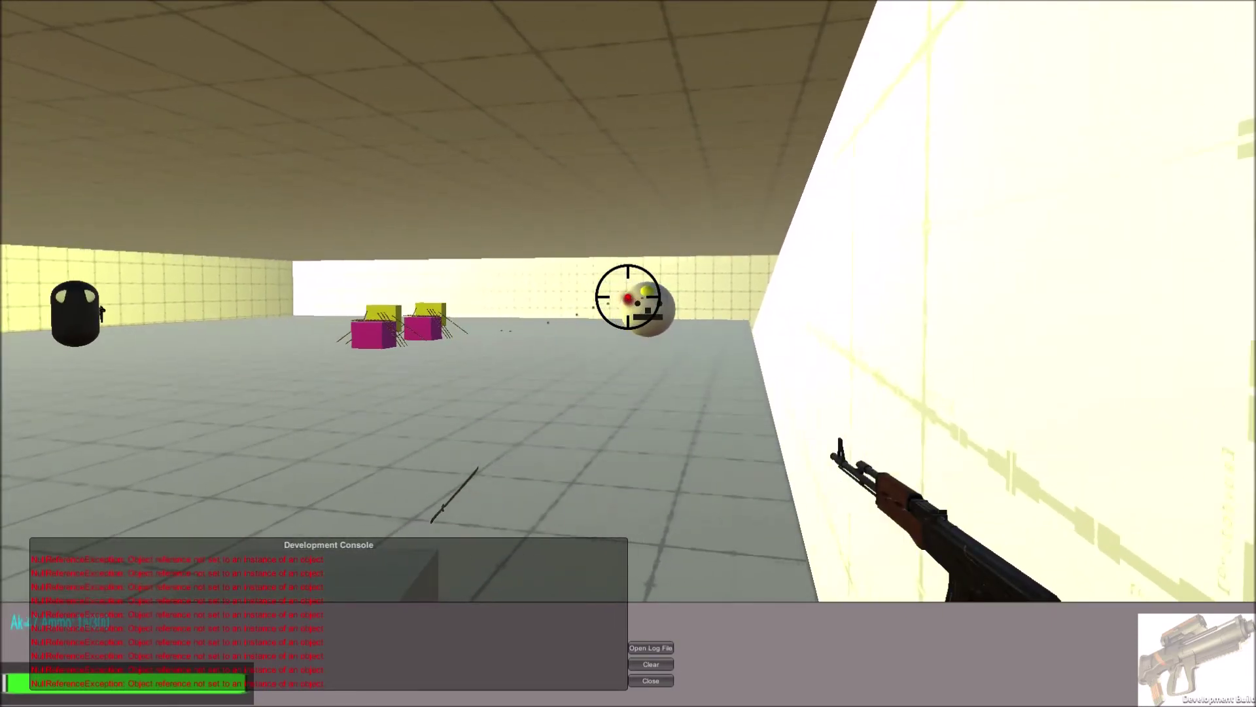
{"action": "key", "text": "w"}
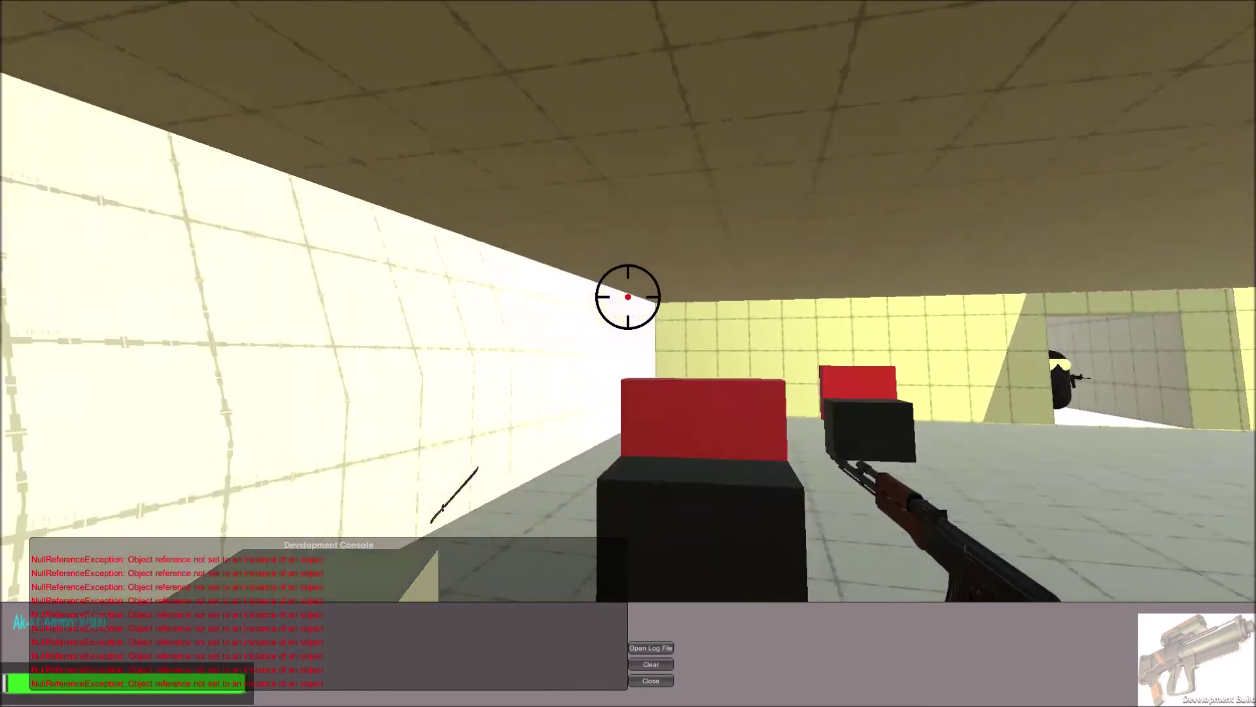
{"action": "key", "text": "s"}
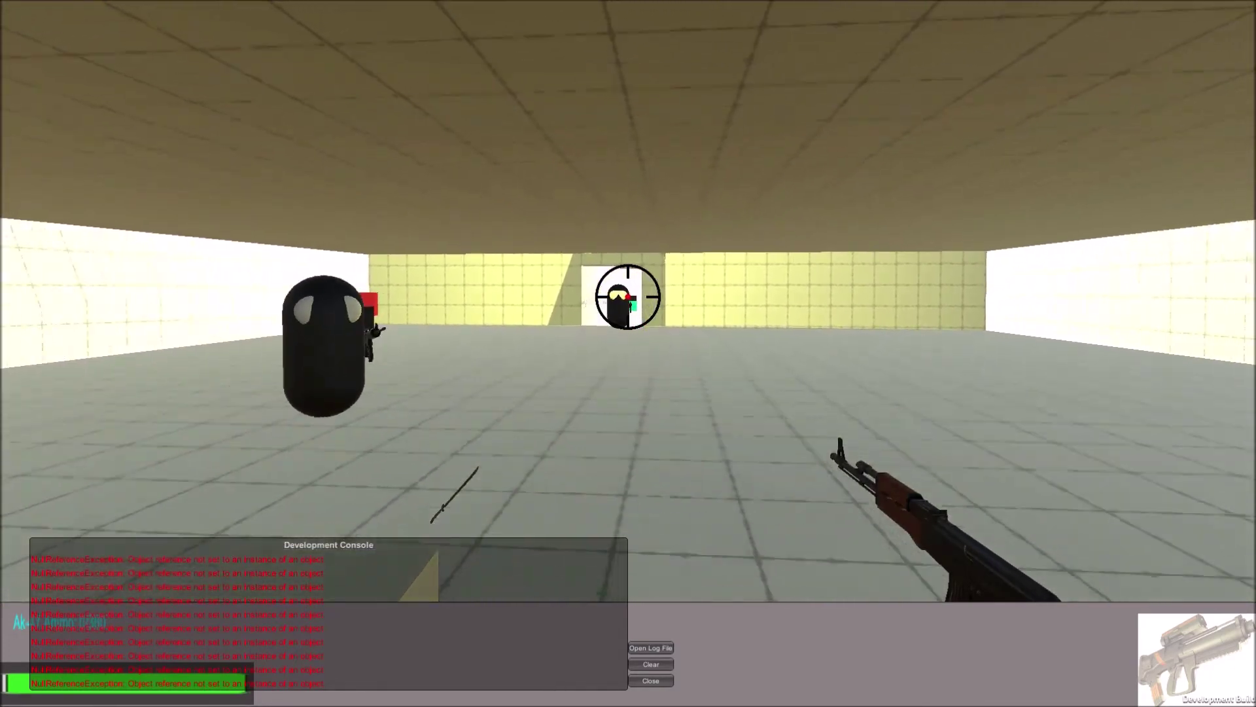
{"action": "left_click", "coordinate": [628, 295]}
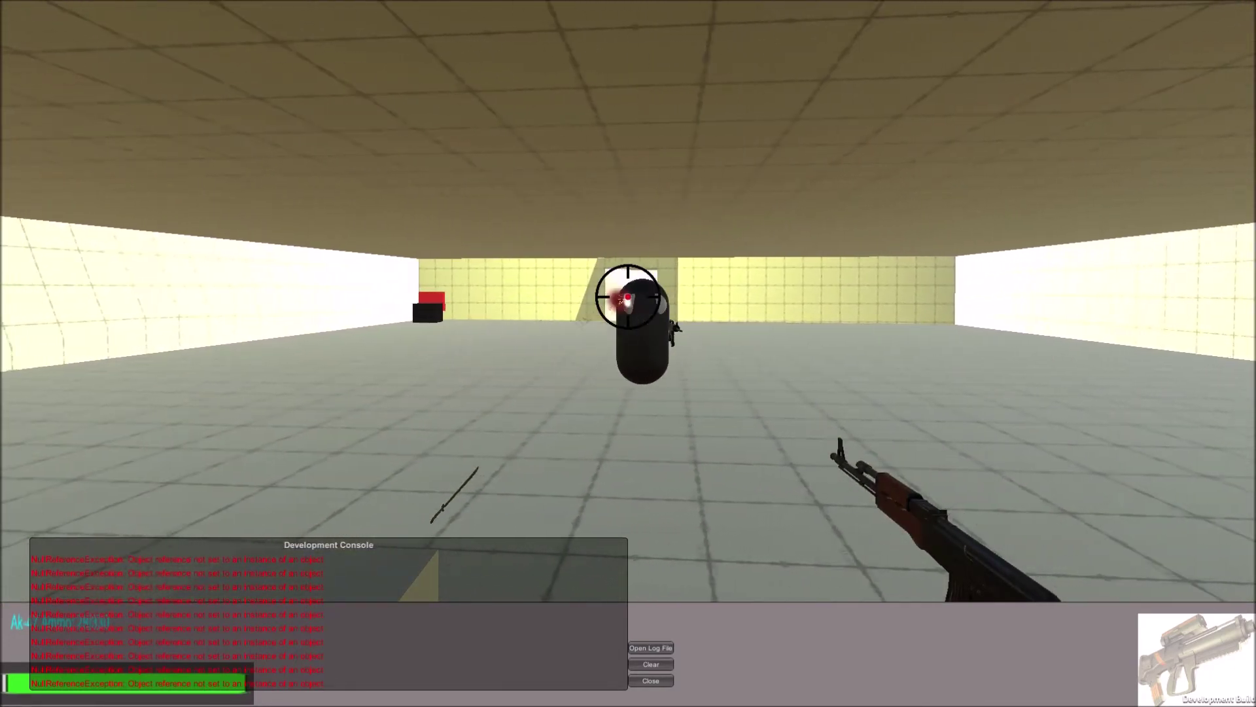
{"action": "left_click", "coordinate": [629, 294]}
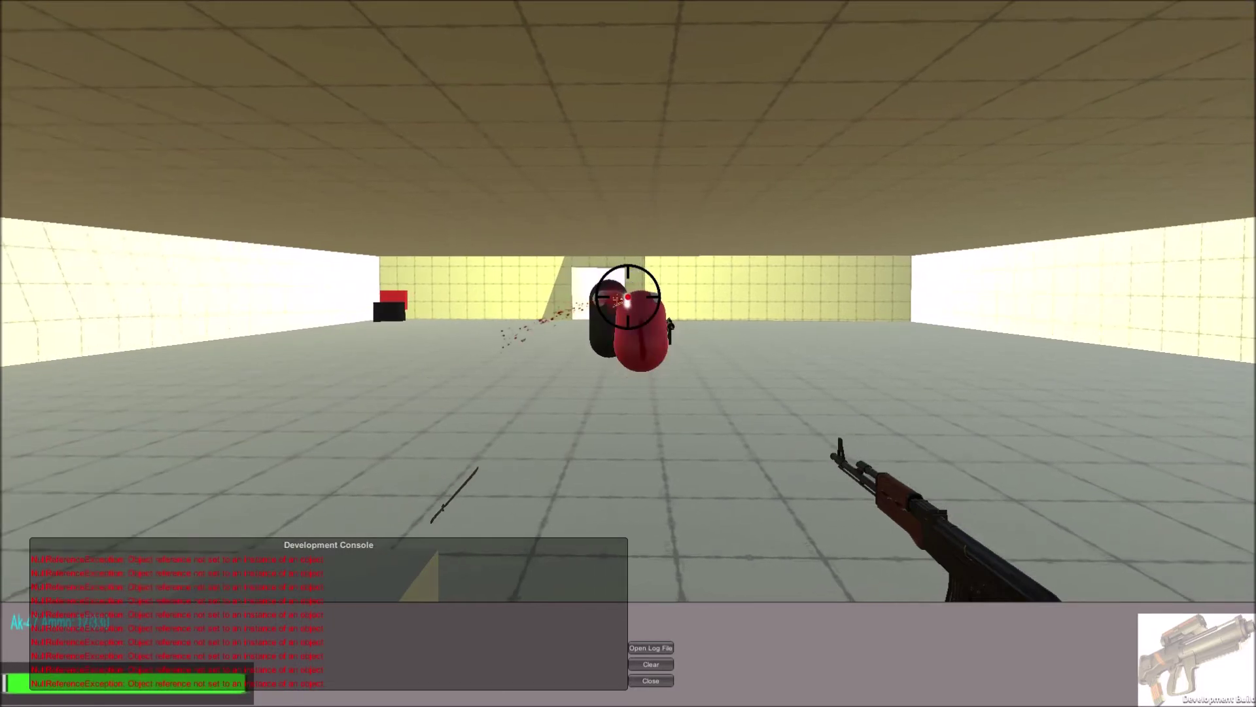
{"action": "left_click", "coordinate": [629, 294]}
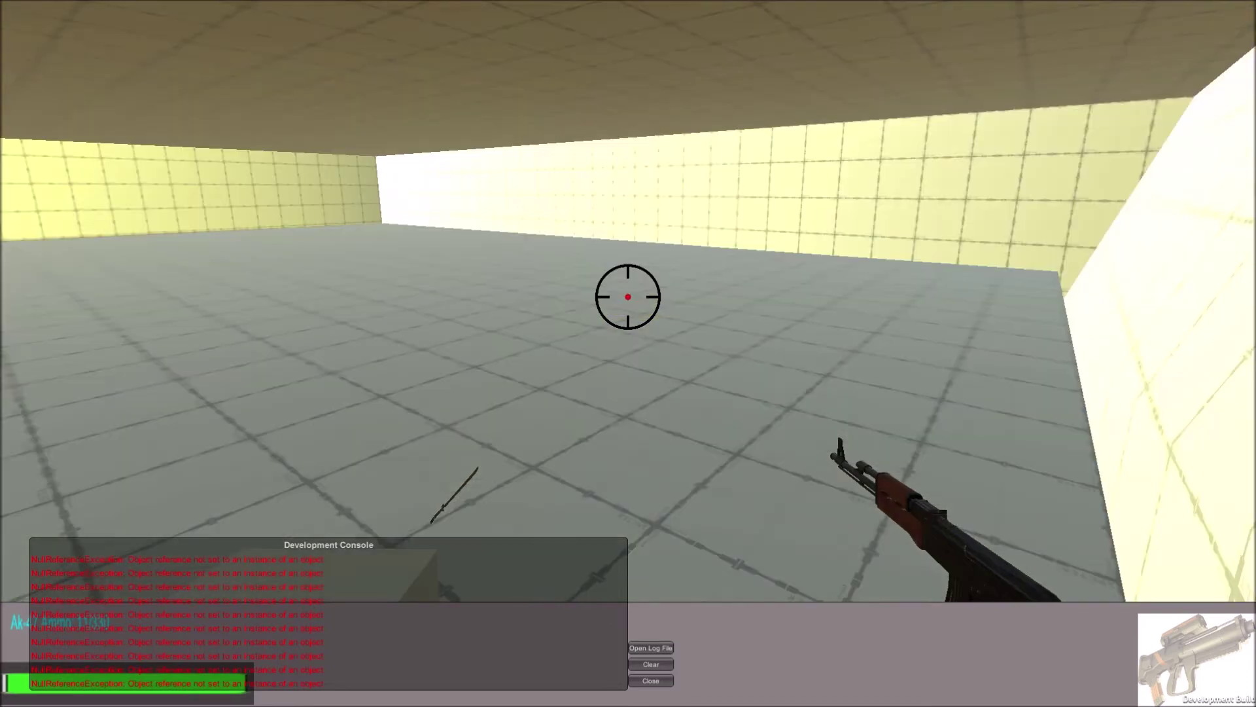
{"action": "key", "text": "Escape"}
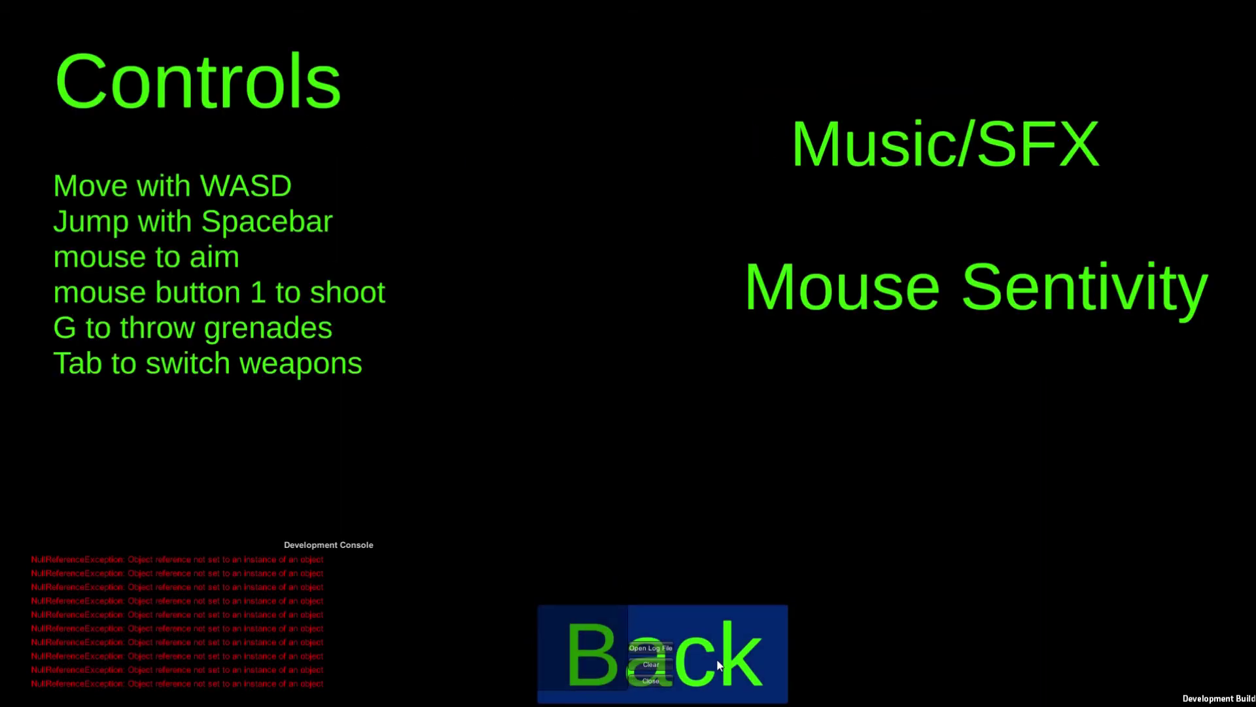
Return to the main menu and pick Level Select to show Metrics and Setup Level.
{"action": "left_click", "coordinate": [707, 628]}
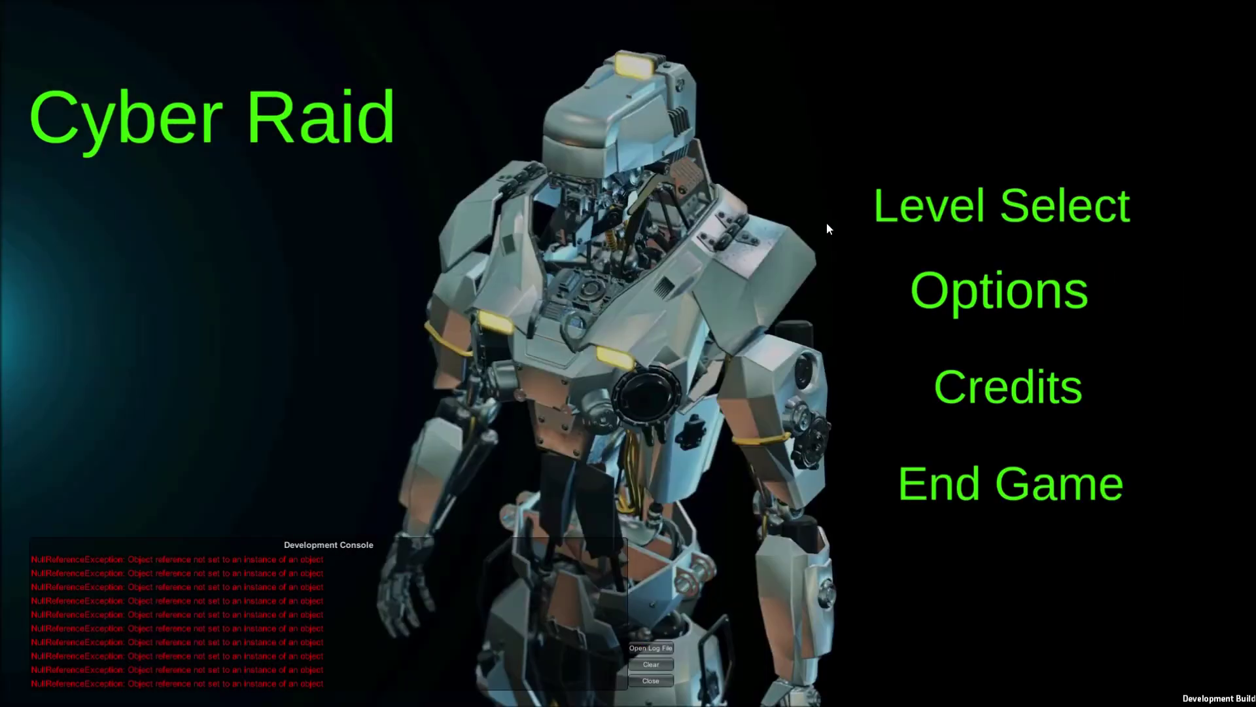
{"action": "left_click", "coordinate": [912, 221]}
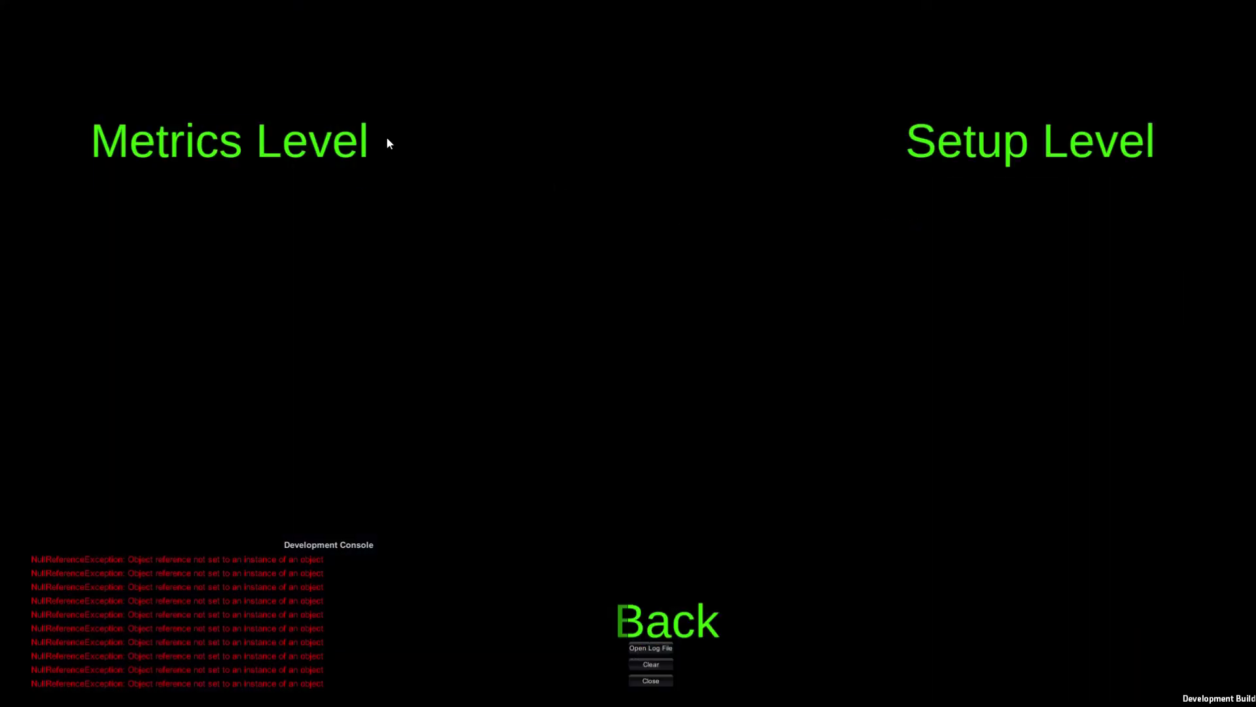
Start the Metrics Level and cycle weapons while walking out onto the green area.
{"action": "left_click", "coordinate": [320, 131]}
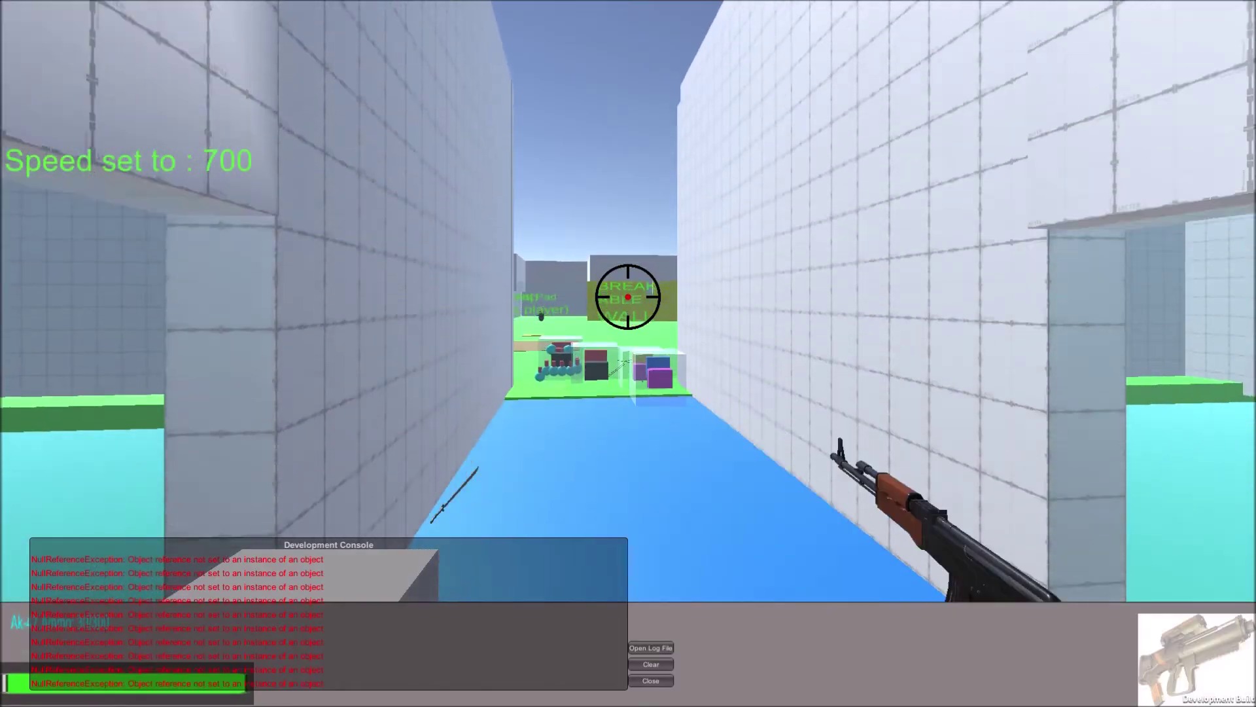
{"action": "key", "text": "w"}
{"action": "scroll", "coordinate": [629, 295], "scroll_direction": "down", "scroll_amount": 1}
{"action": "scroll", "coordinate": [628, 295], "scroll_direction": "down", "scroll_amount": 1}
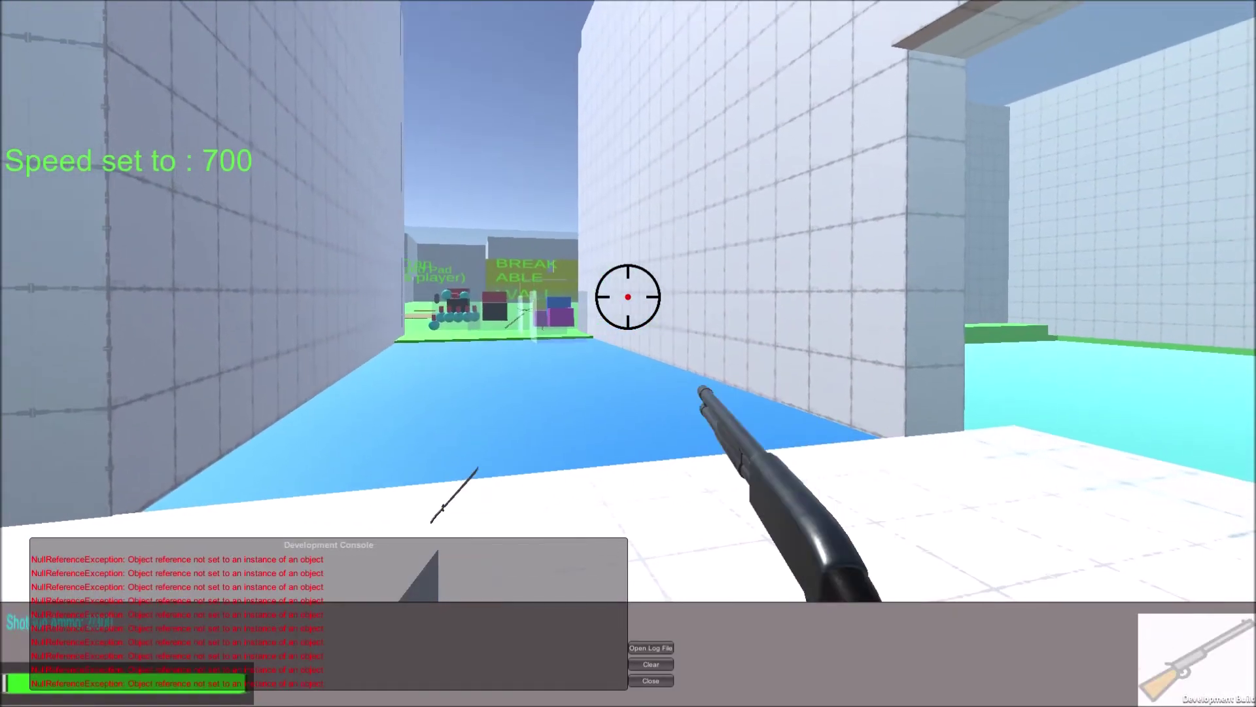
{"action": "scroll", "coordinate": [629, 294], "scroll_direction": "down", "scroll_amount": 1}
{"action": "key", "text": "w"}
{"action": "key", "text": "w"}
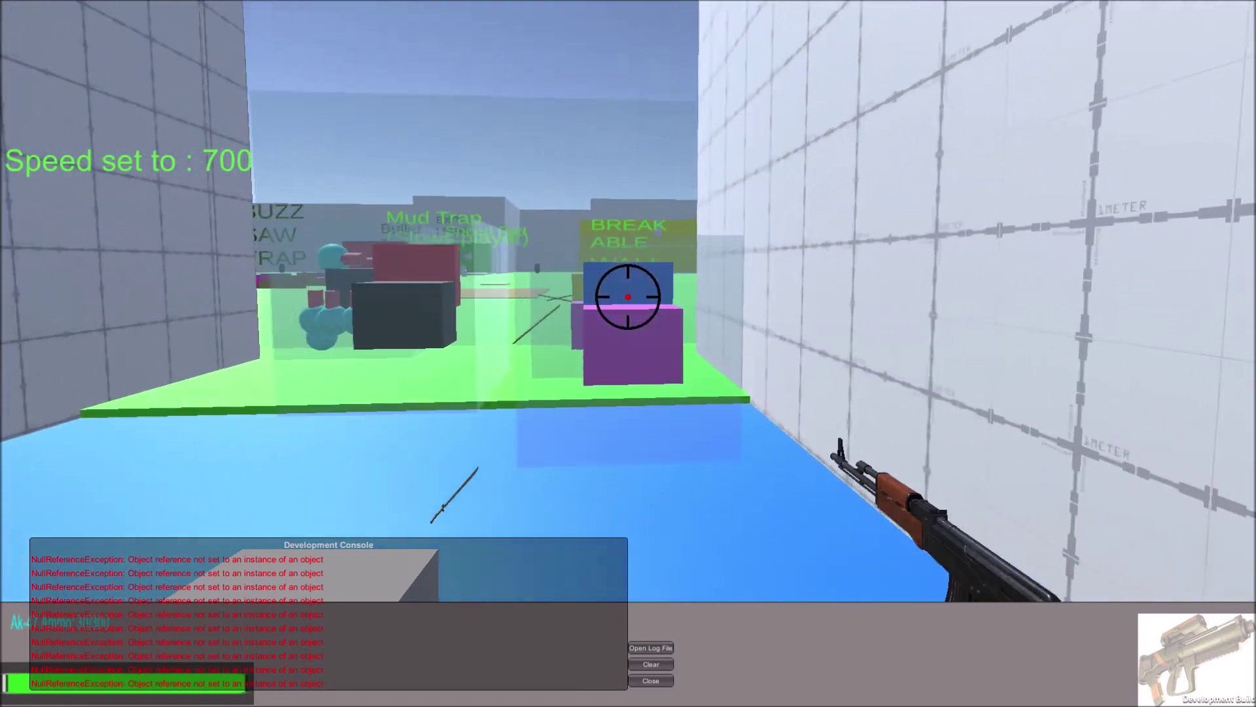
{"action": "key", "text": "w"}
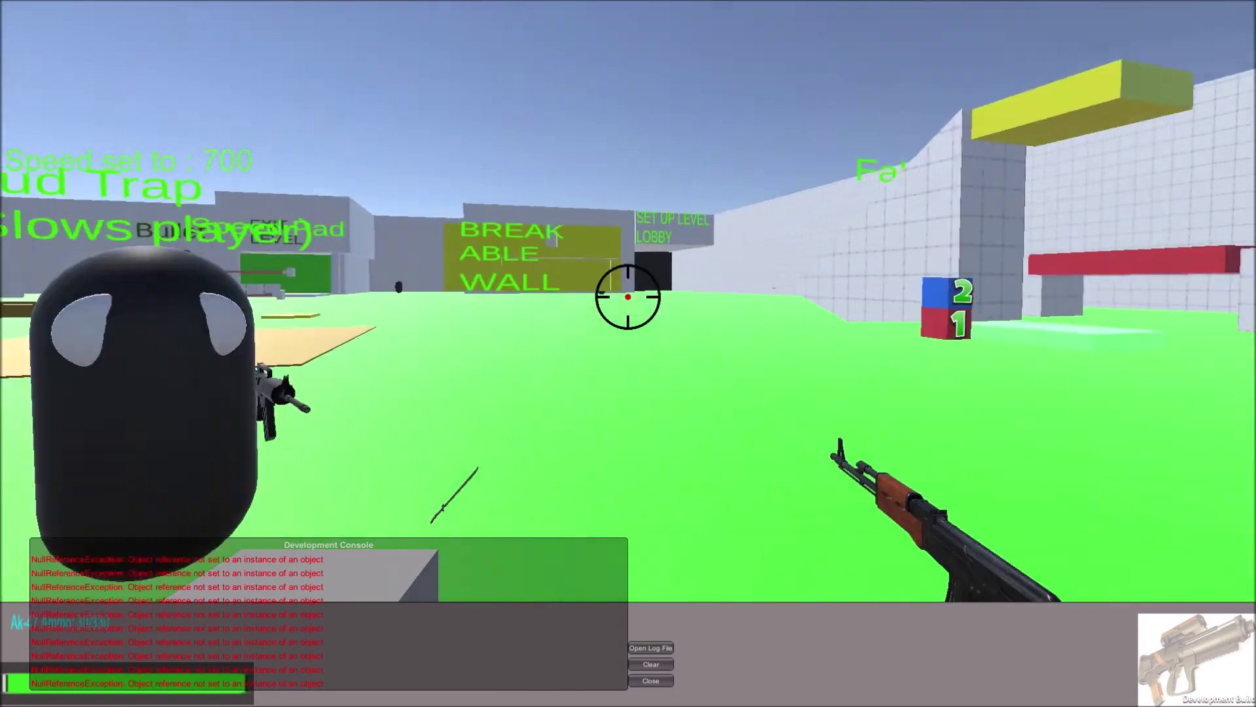
Shoot the capsule enemy while advancing and retreating along the blue corridor.
{"action": "left_click", "coordinate": [628, 295]}
{"action": "key", "text": "s"}
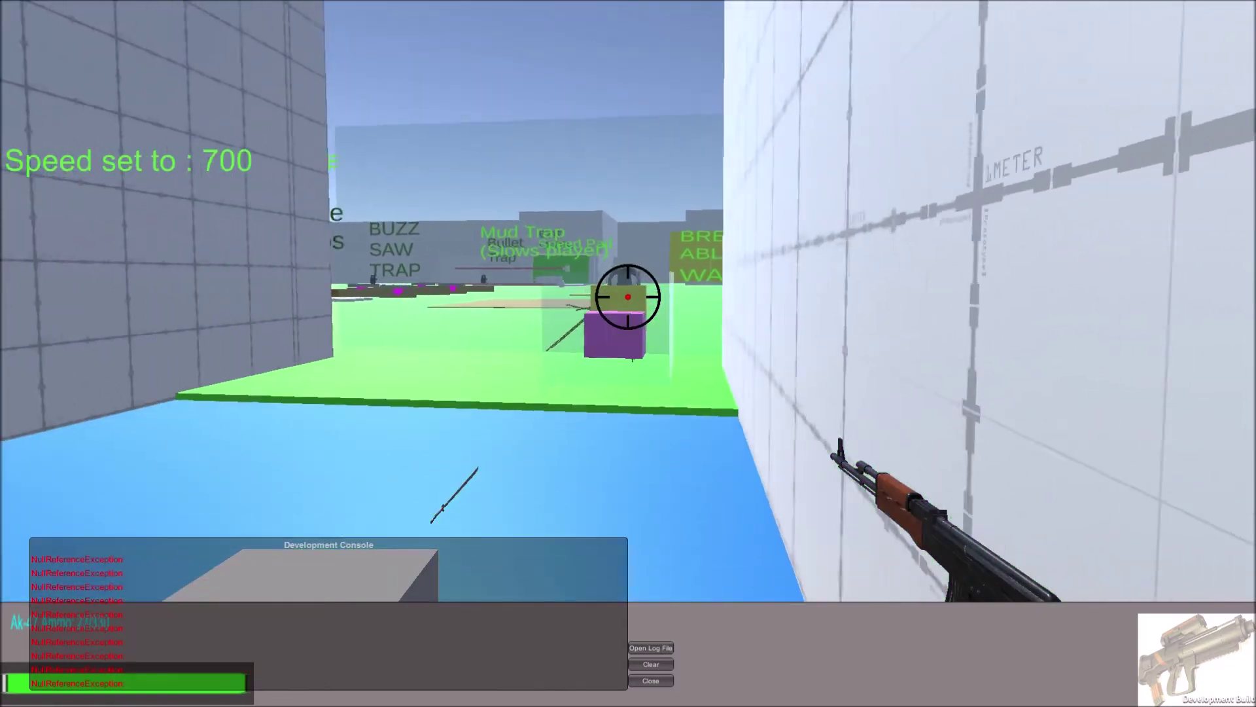
{"action": "key", "text": "w"}
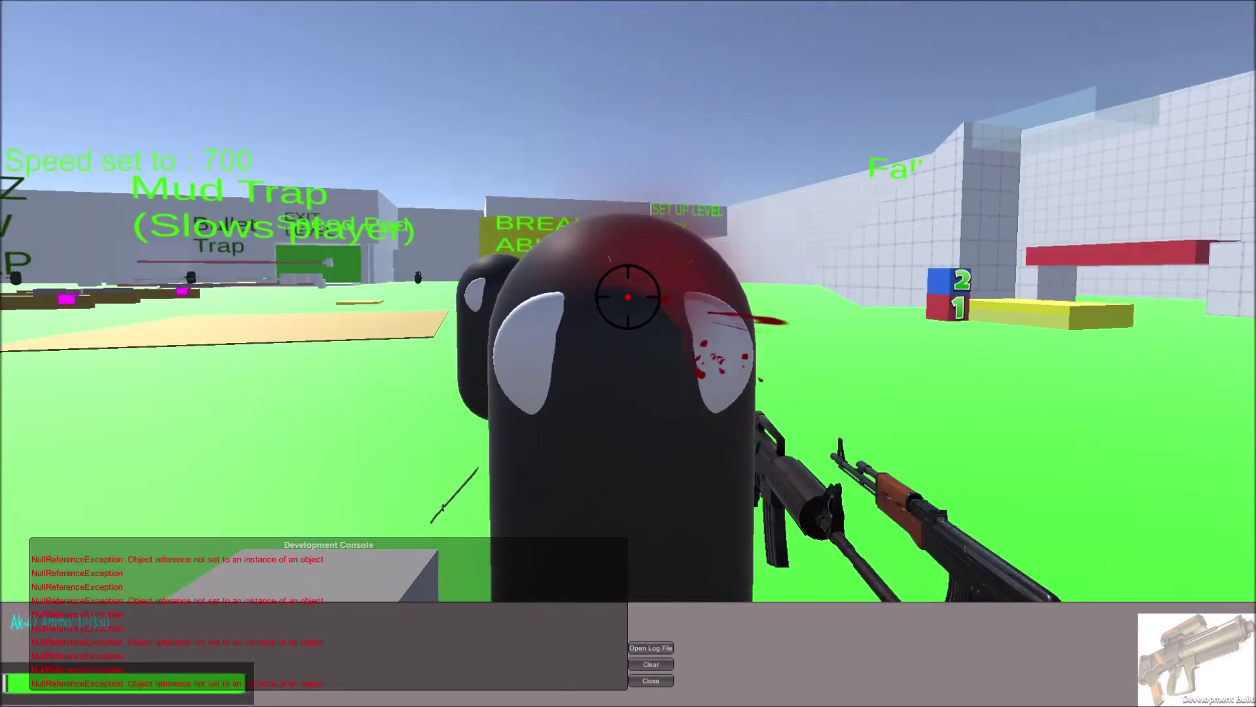
{"action": "left_click", "coordinate": [629, 295]}
{"action": "key", "text": "s"}
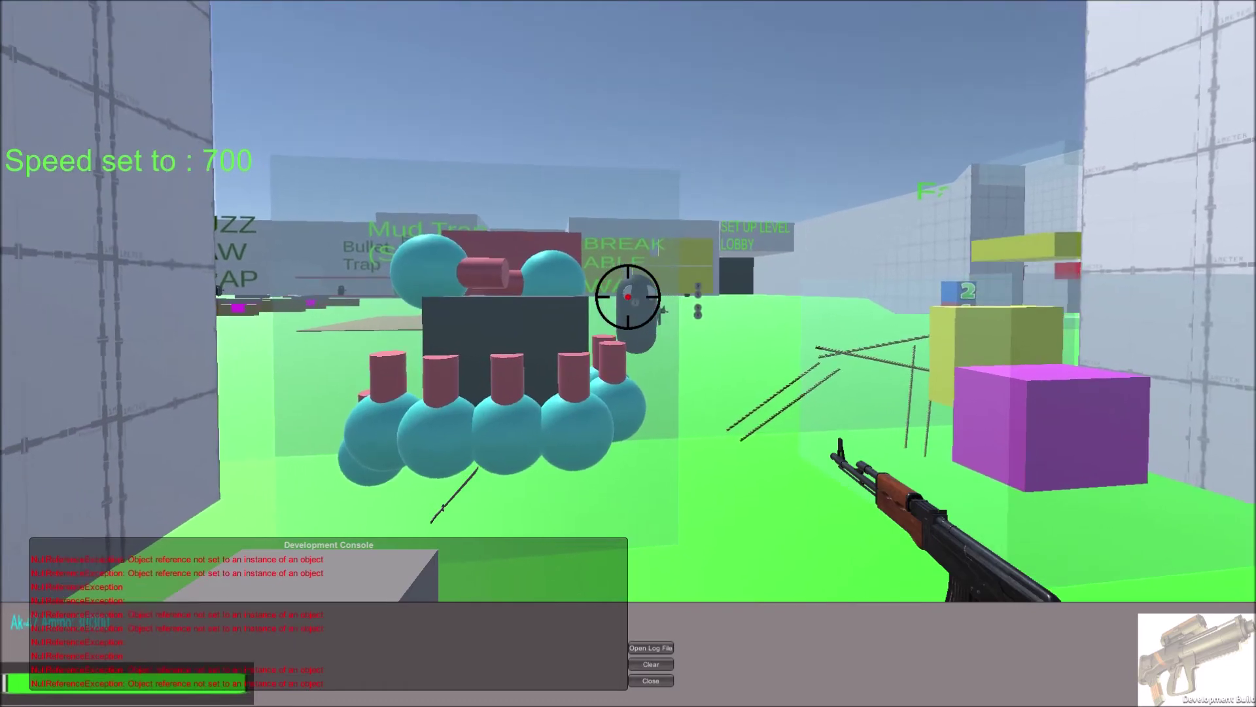
Restart the level from the pause menu and switch to the sci-fi rifle.
{"action": "key", "text": "Escape"}
{"action": "left_click", "coordinate": [663, 316]}
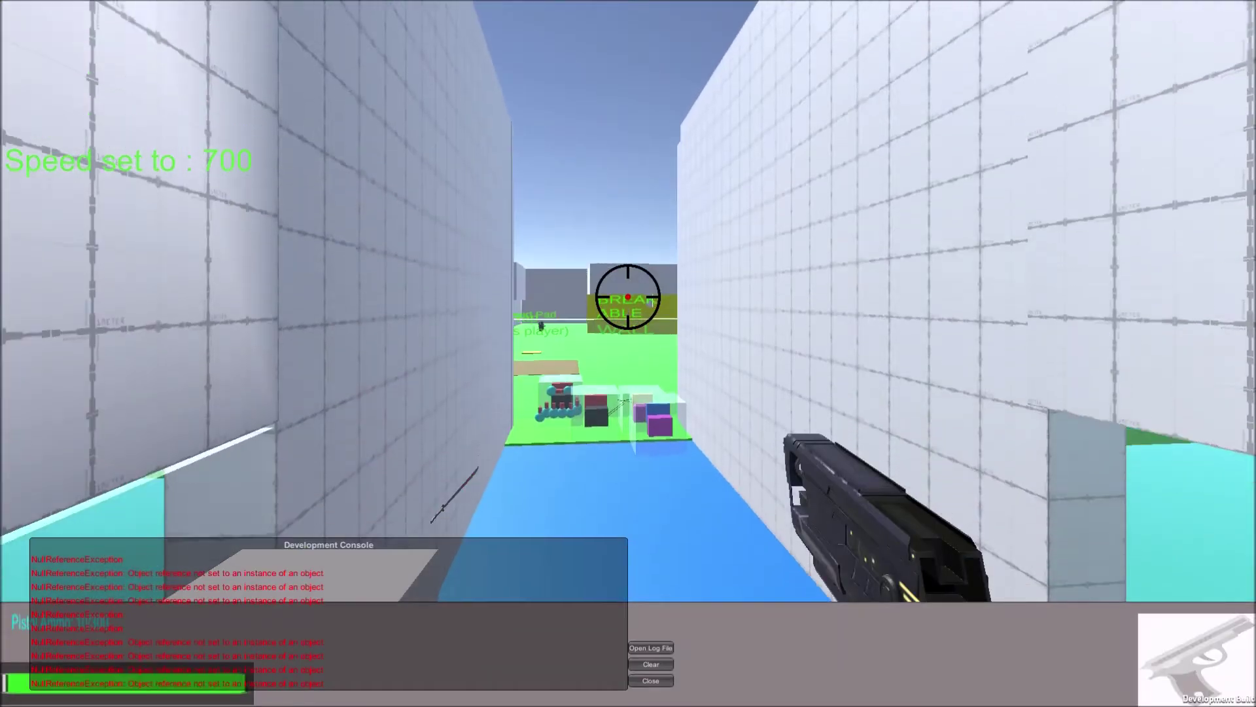
{"action": "key", "text": "2"}
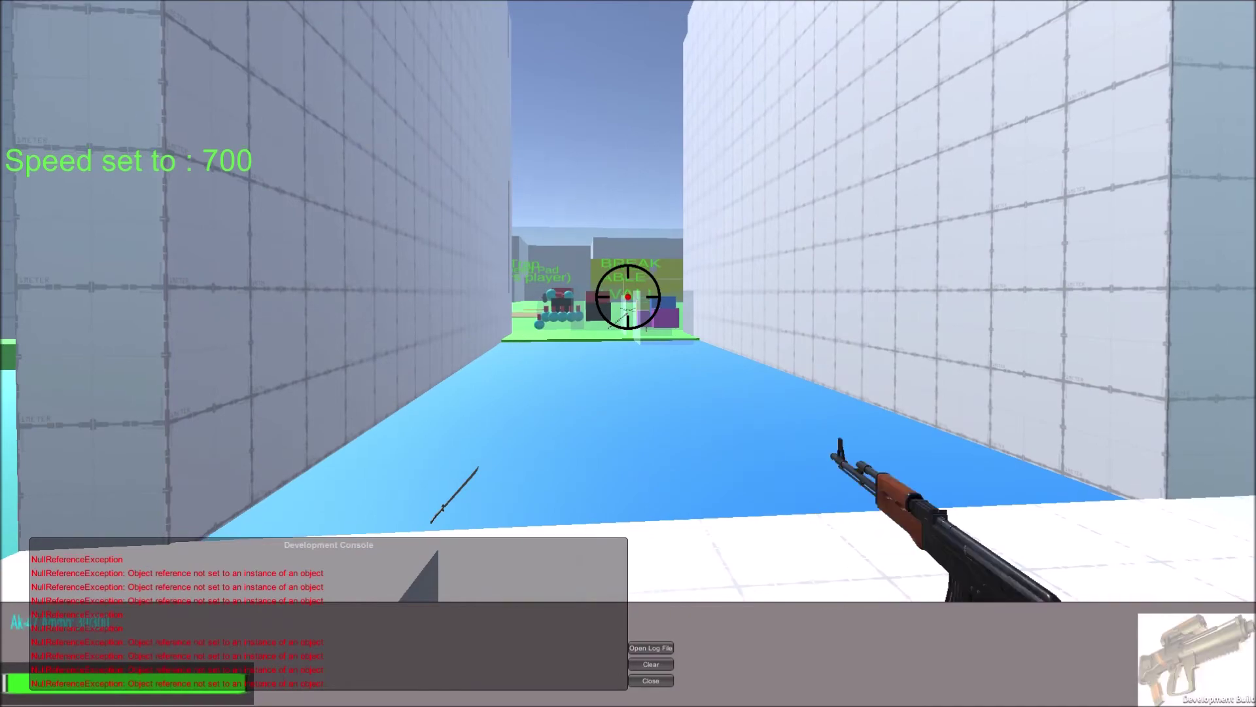
{"action": "key", "text": "3"}
Cross the green field, blow up the black capsule target, then turn toward the white wall and pause.
{"action": "key", "text": "w"}
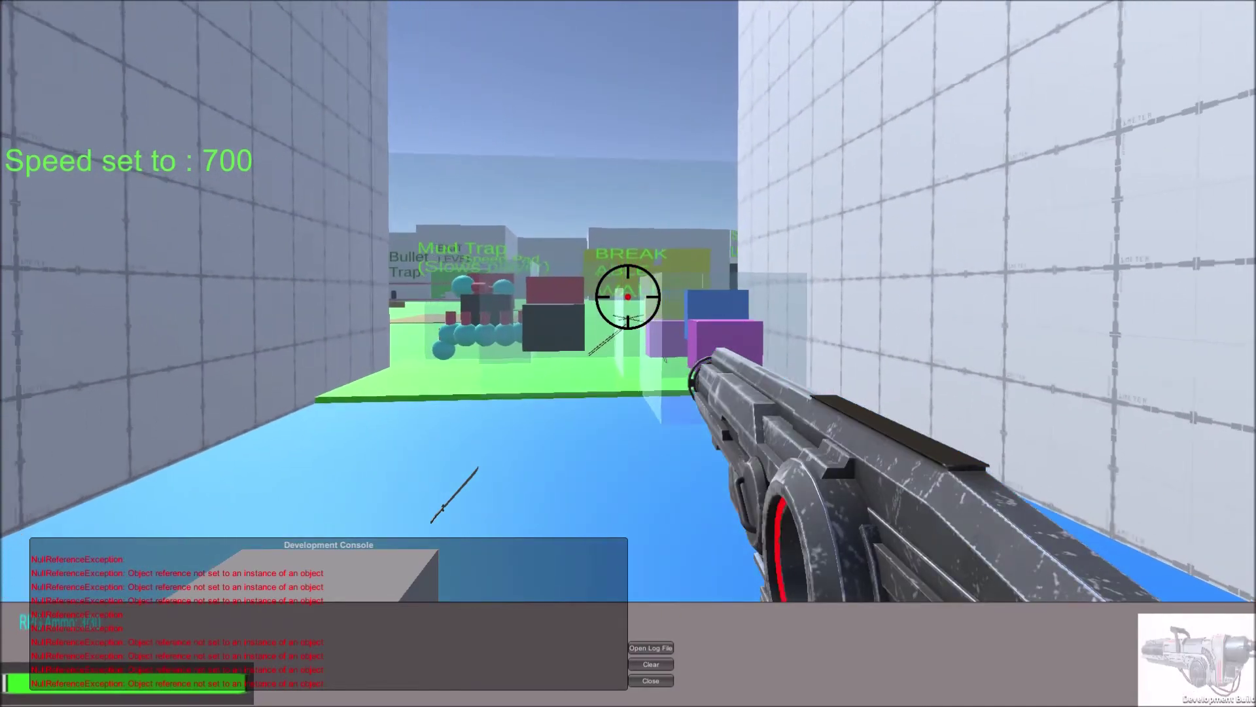
{"action": "key", "text": "w"}
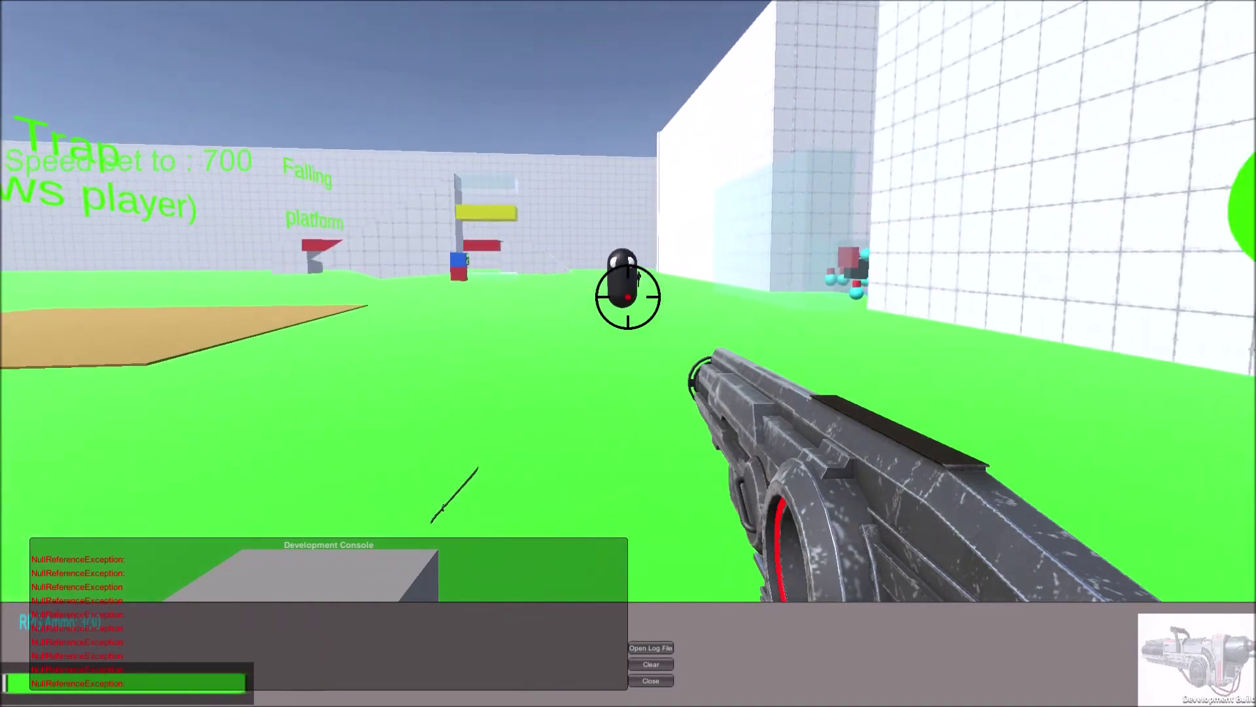
{"action": "key", "text": "w"}
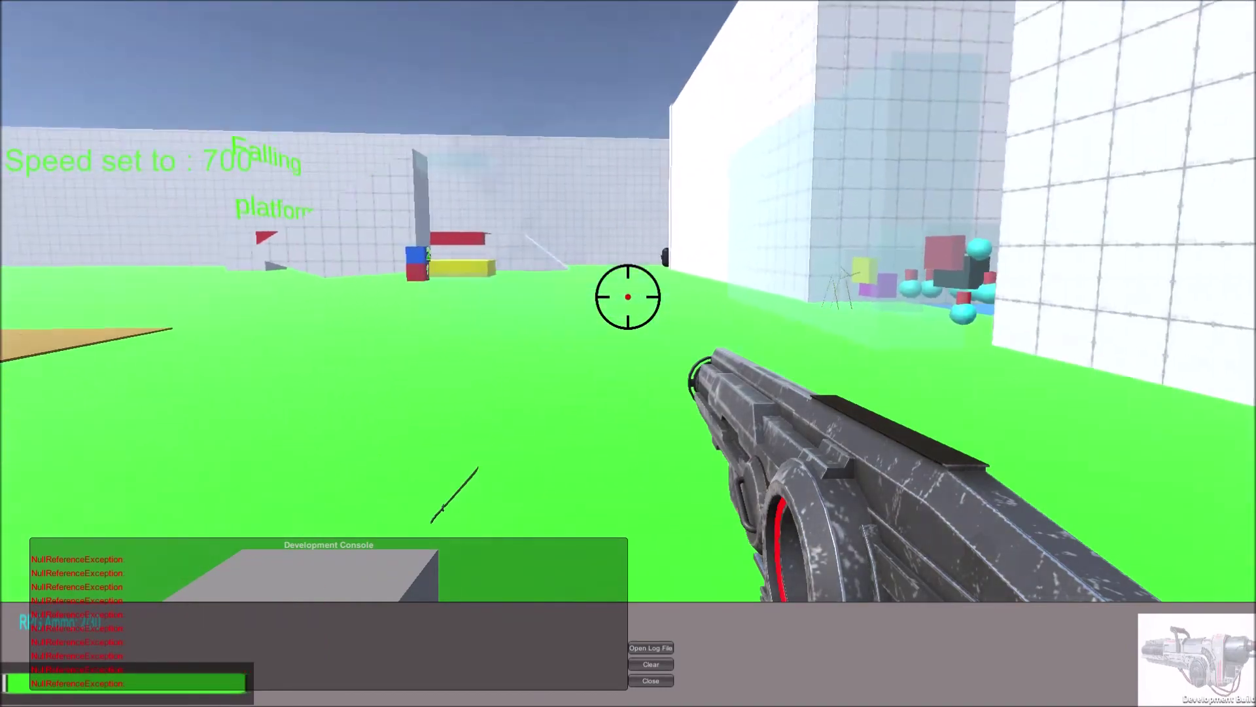
{"action": "key", "text": "w"}
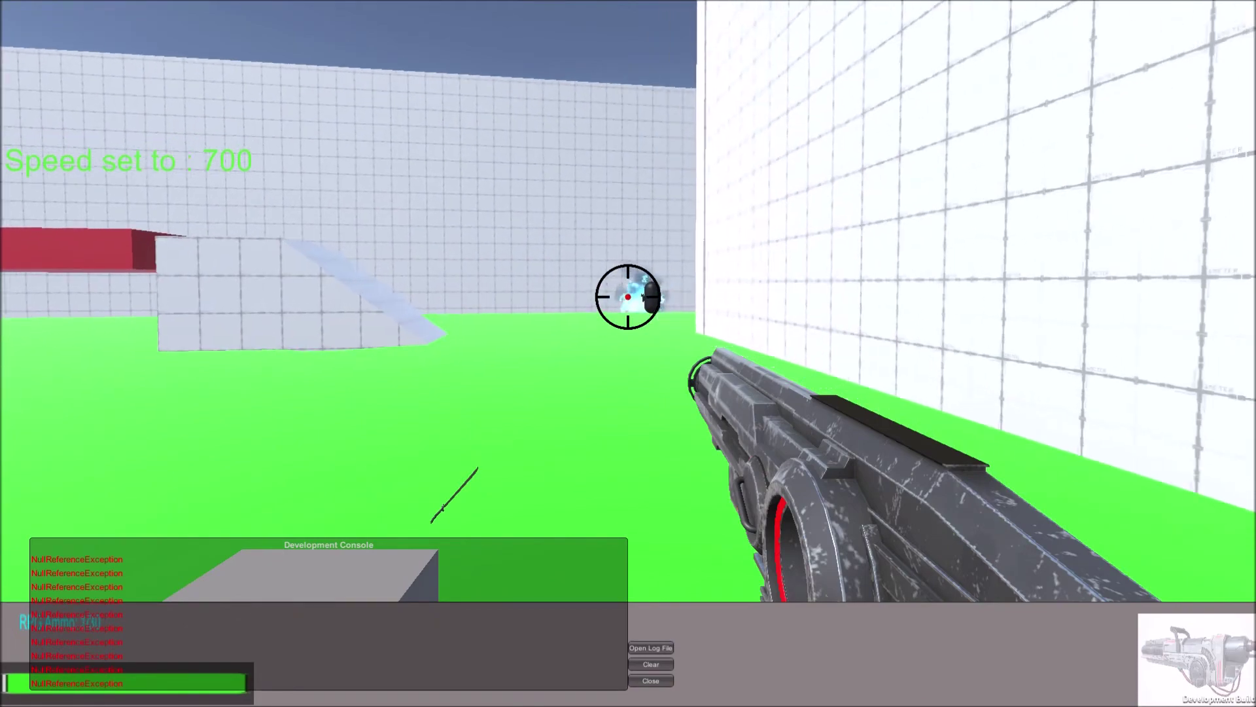
{"action": "key", "text": "w"}
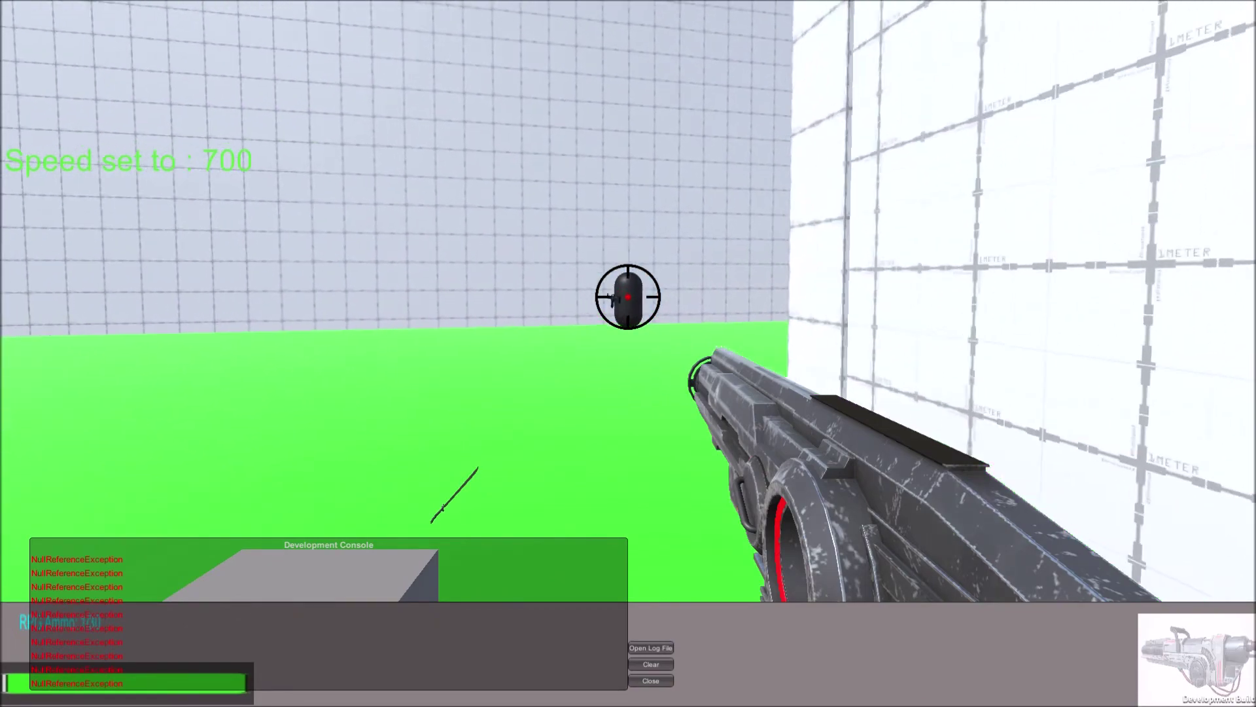
{"action": "left_click", "coordinate": [628, 294]}
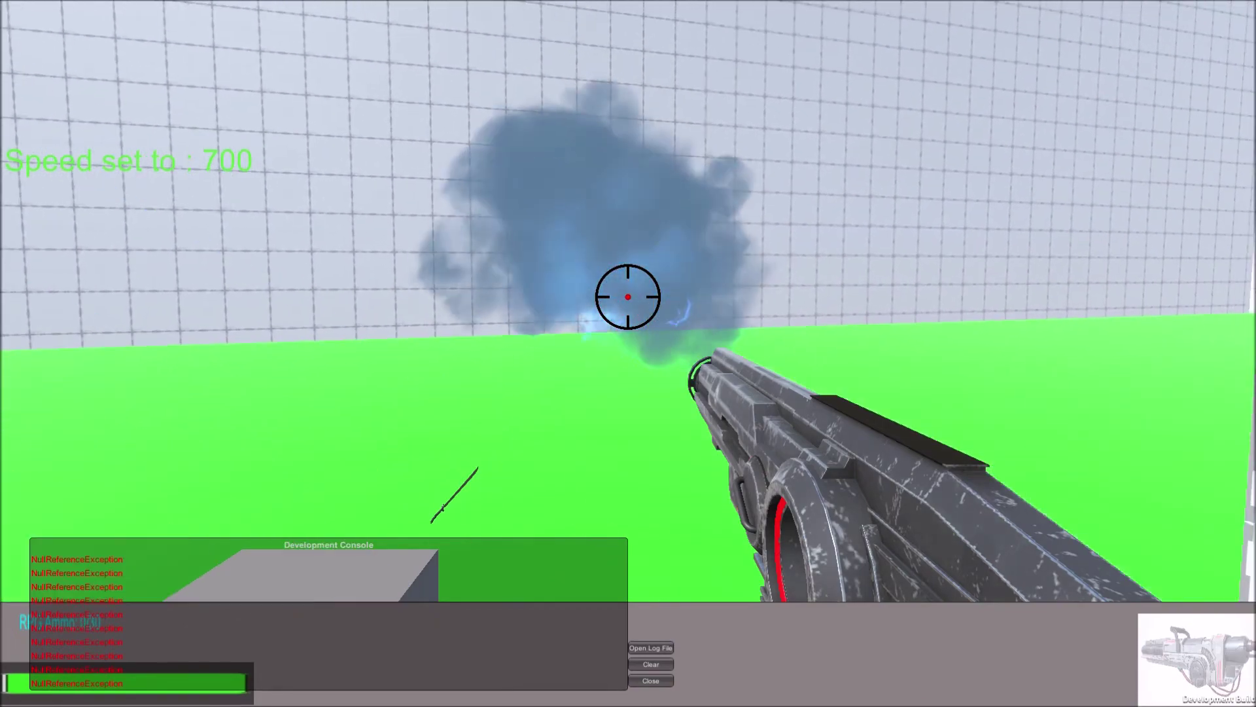
{"action": "left_click_drag", "start_coordinate": [628, 295], "coordinate": [884, 295]}
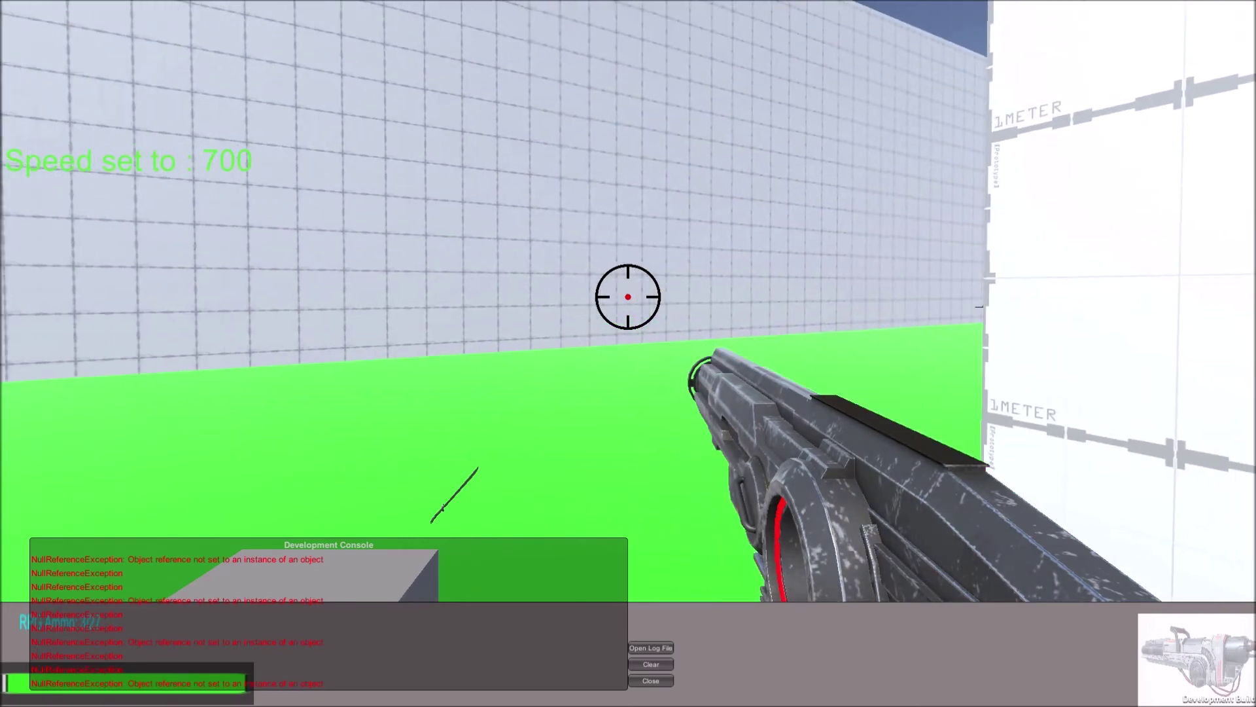
{"action": "key", "text": "Escape"}
Restart the level and switch weapons with keys 2 and 3 in the blue corridor.
{"action": "left_click", "coordinate": [638, 313]}
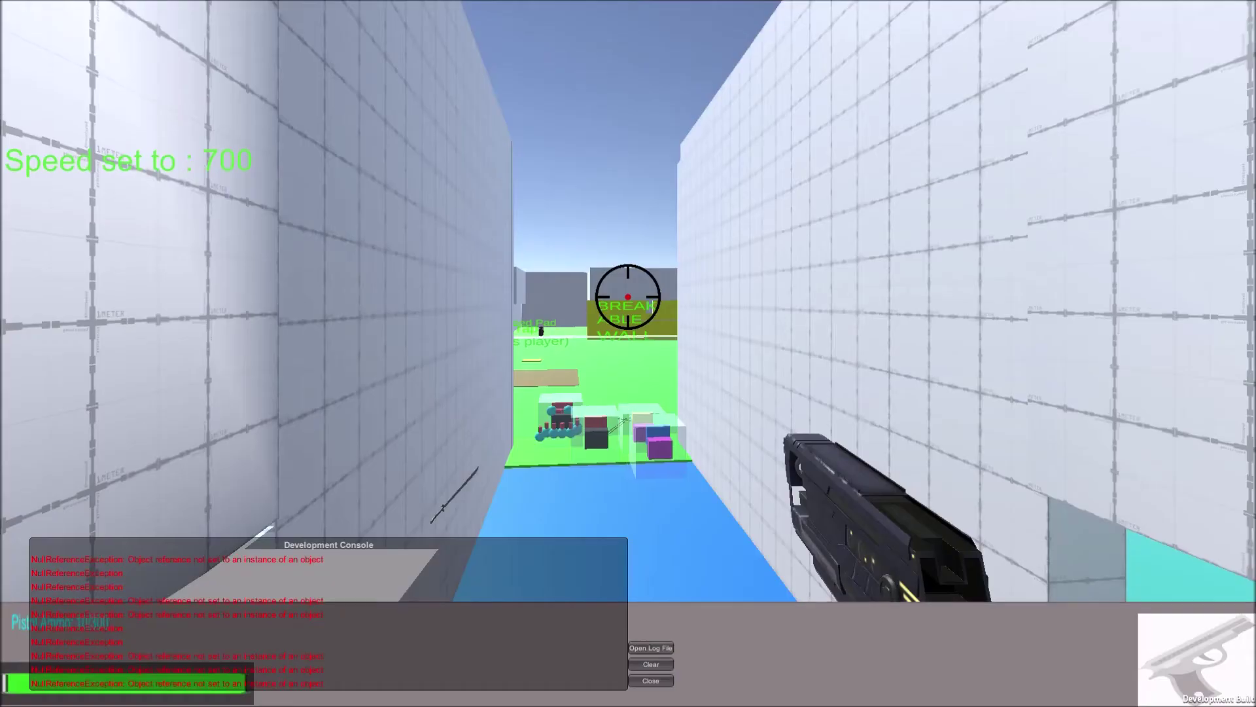
{"action": "key", "text": "w"}
{"action": "key", "text": "w"}
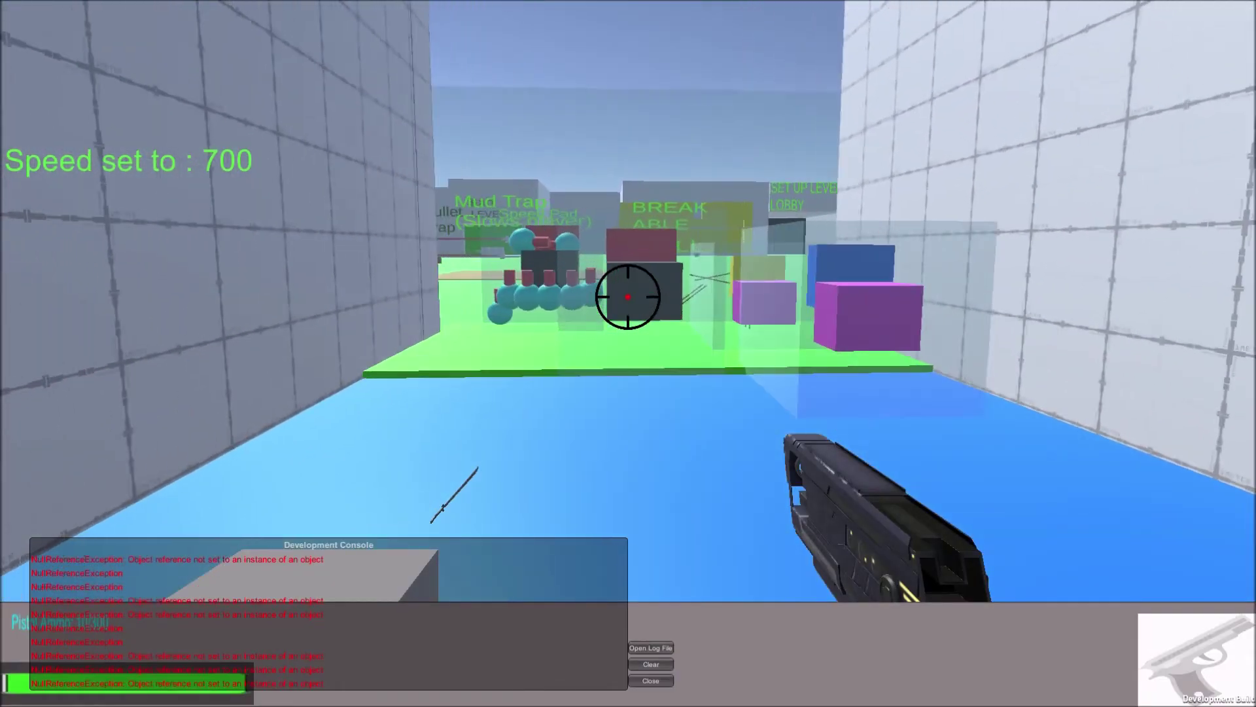
{"action": "key", "text": "2"}
{"action": "key", "text": "3"}
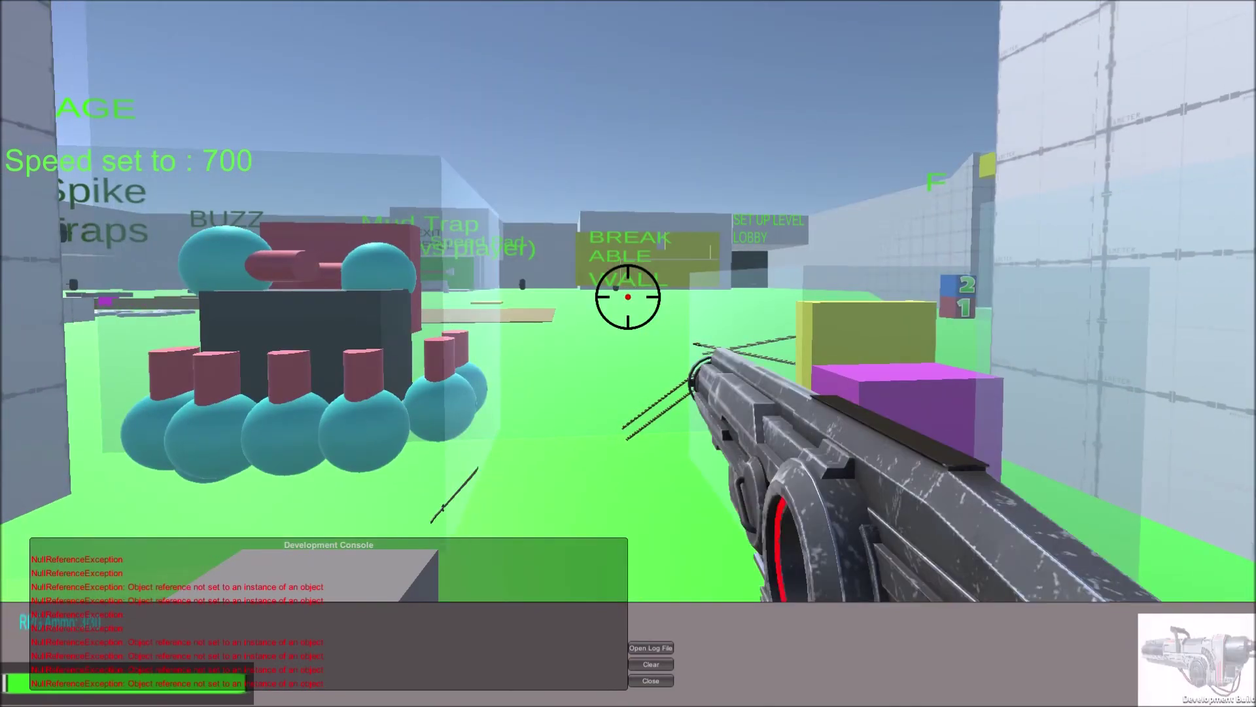
Head past the Mud Trap area and shatter the Breakable Wall into yellow cubes.
{"action": "key", "text": "w"}
{"action": "key", "text": "w"}
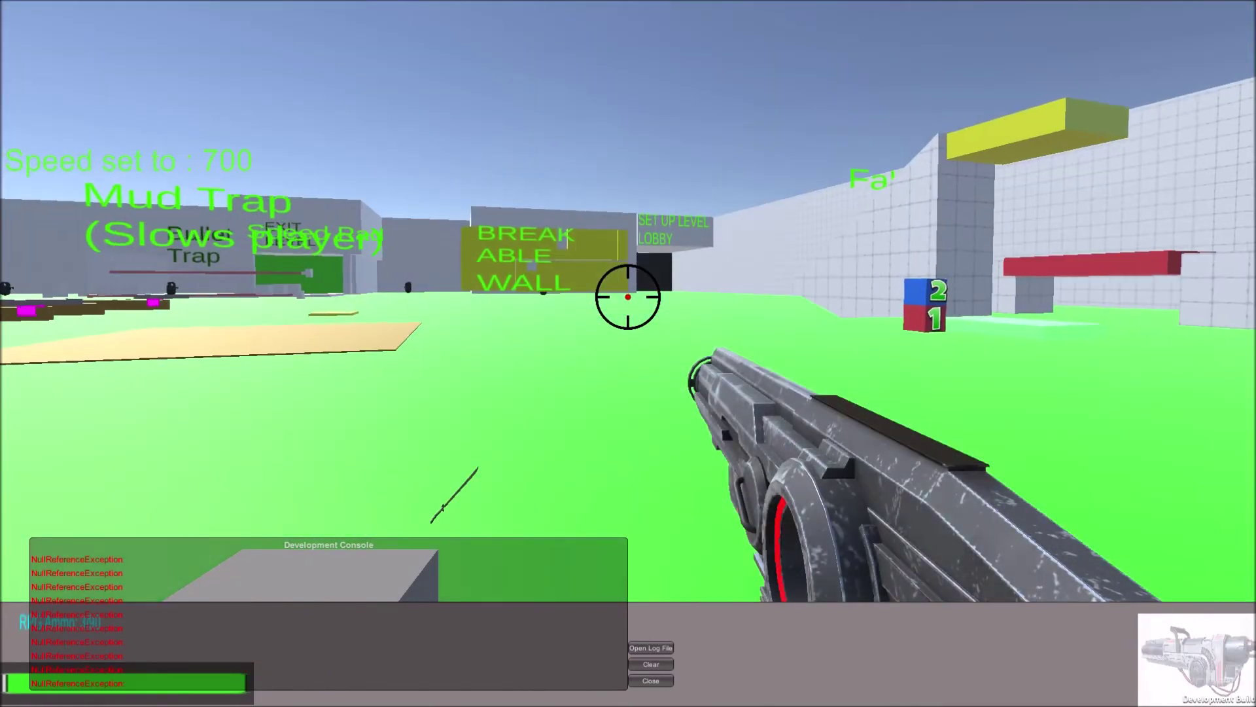
{"action": "key", "text": "w"}
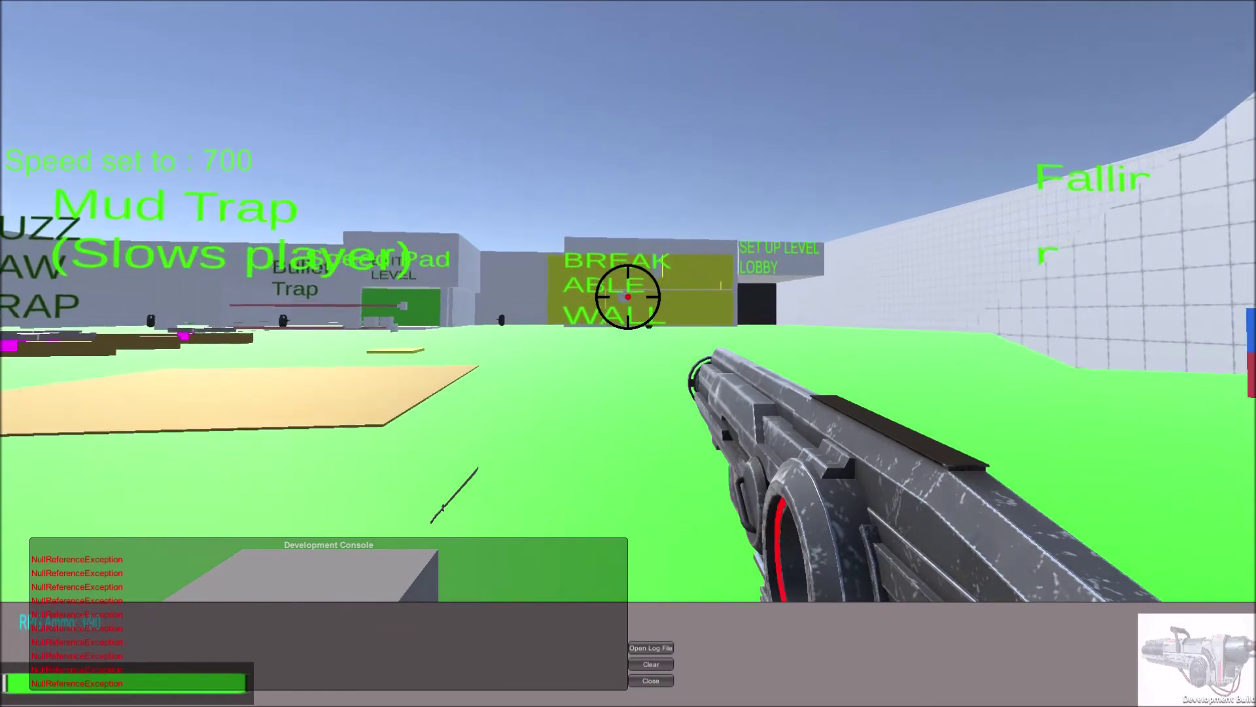
{"action": "key", "text": "w"}
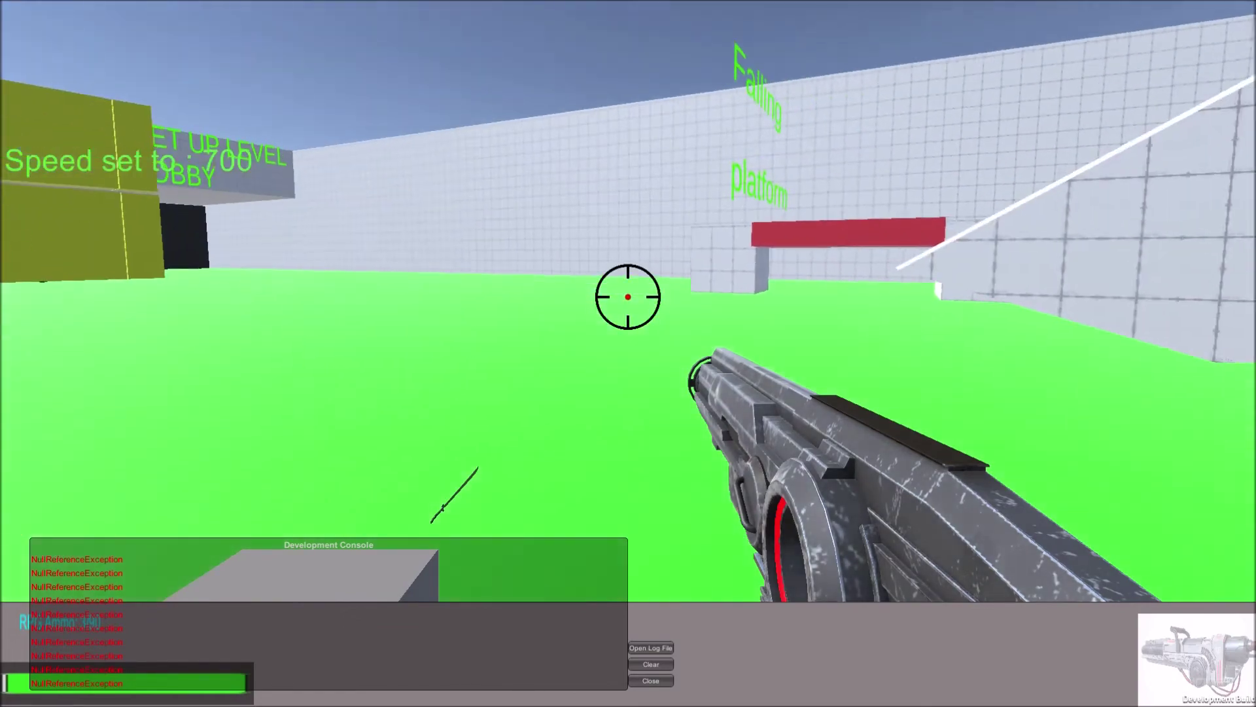
{"action": "left_click", "coordinate": [628, 296]}
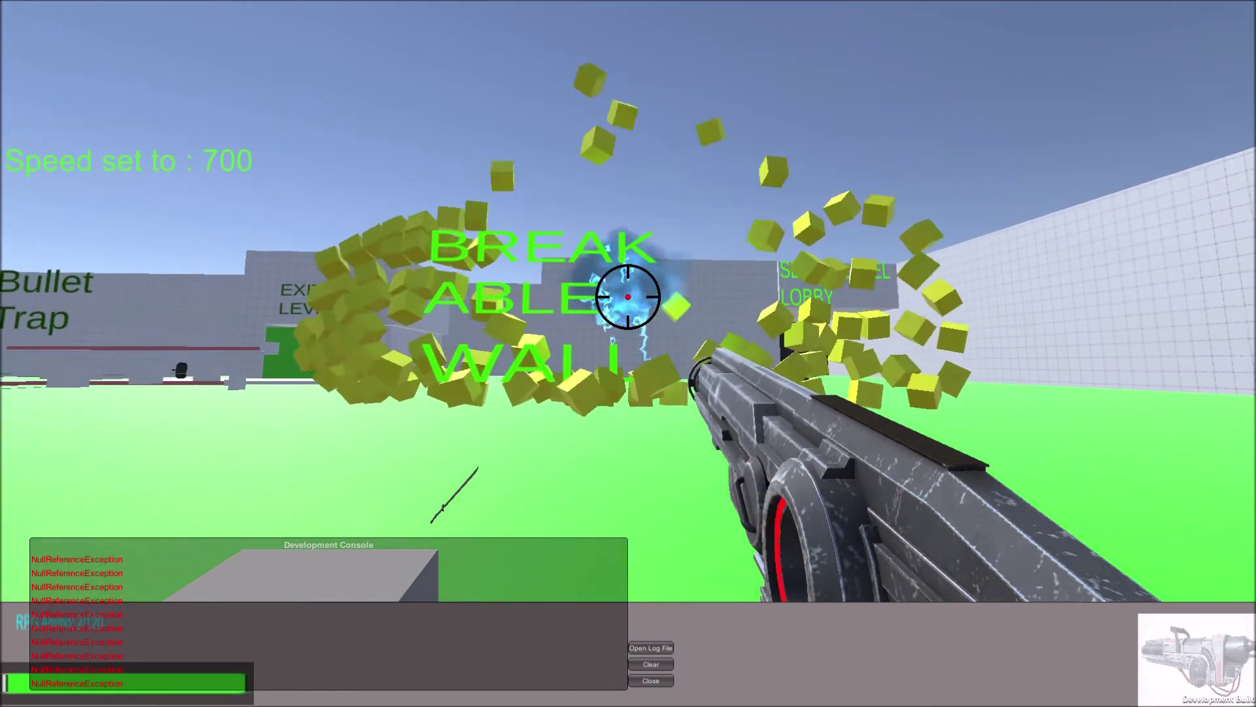
Move through the debris toward EXIT LEVEL and shoot the black capsule enemy.
{"action": "key", "text": "w"}
{"action": "key", "text": "w"}
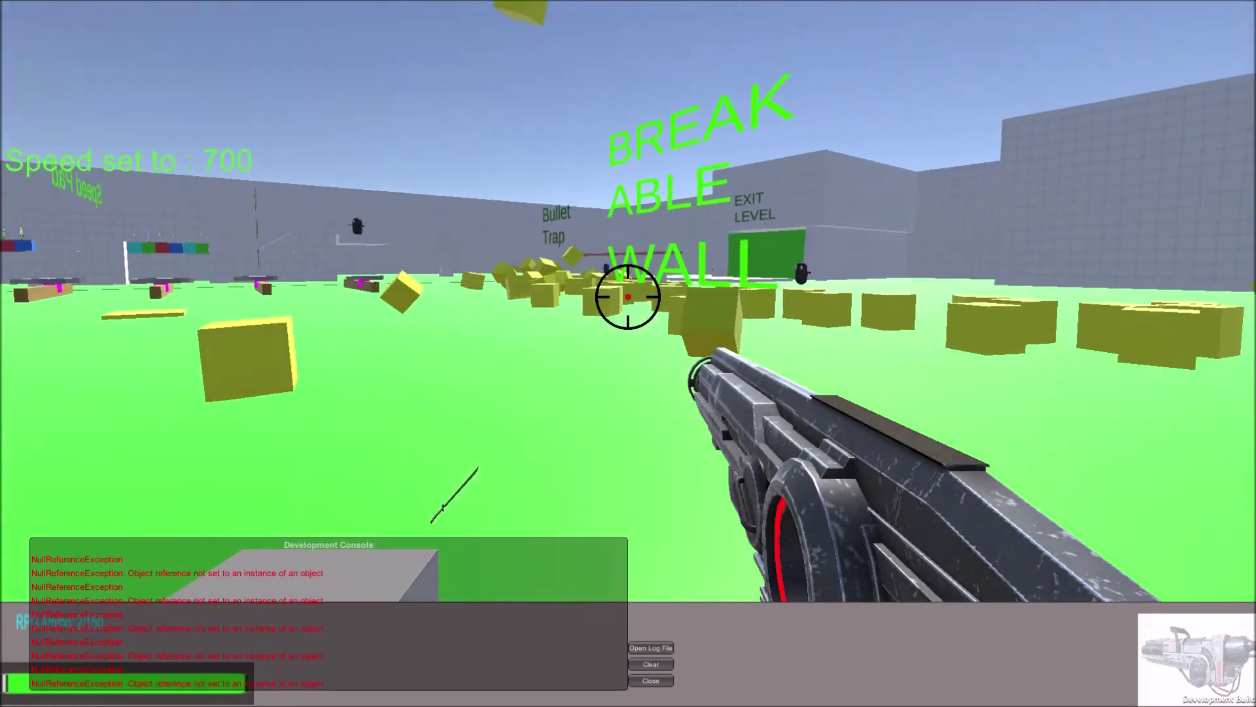
{"action": "key", "text": "w"}
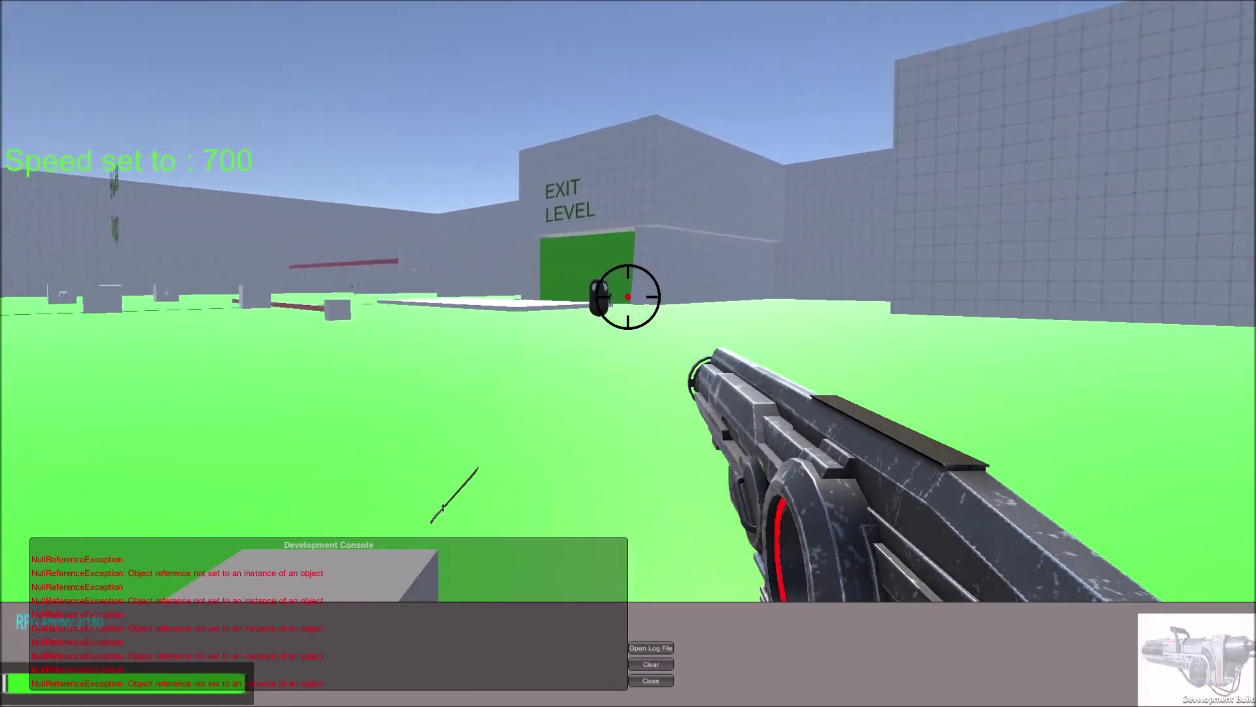
{"action": "left_click", "coordinate": [628, 296]}
{"action": "key", "text": "w"}
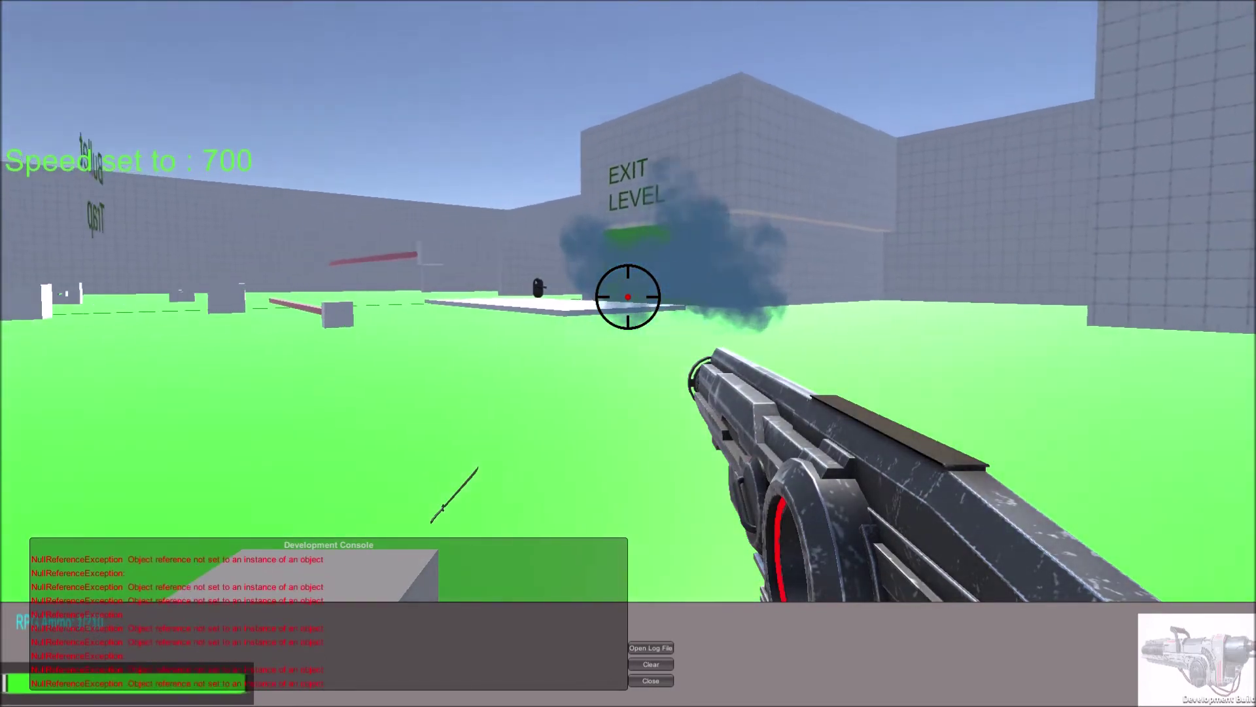
{"action": "key", "text": "w"}
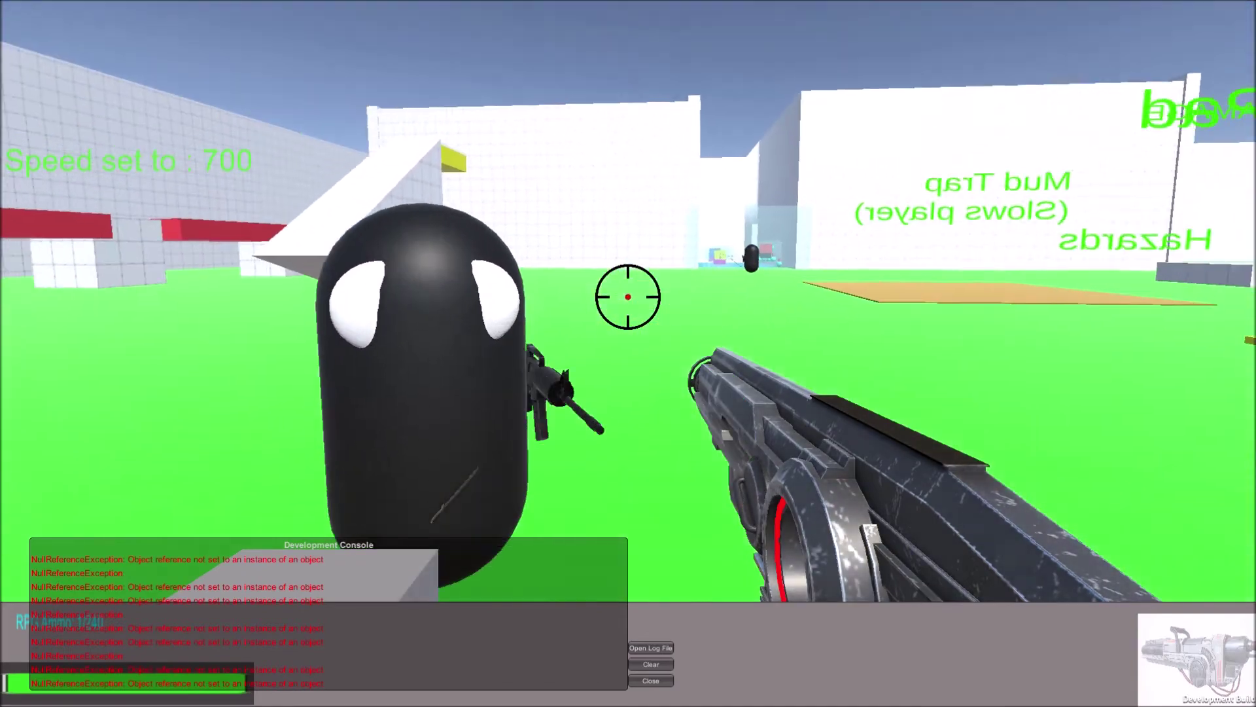
{"action": "key", "text": "w"}
{"action": "left_click", "coordinate": [629, 296]}
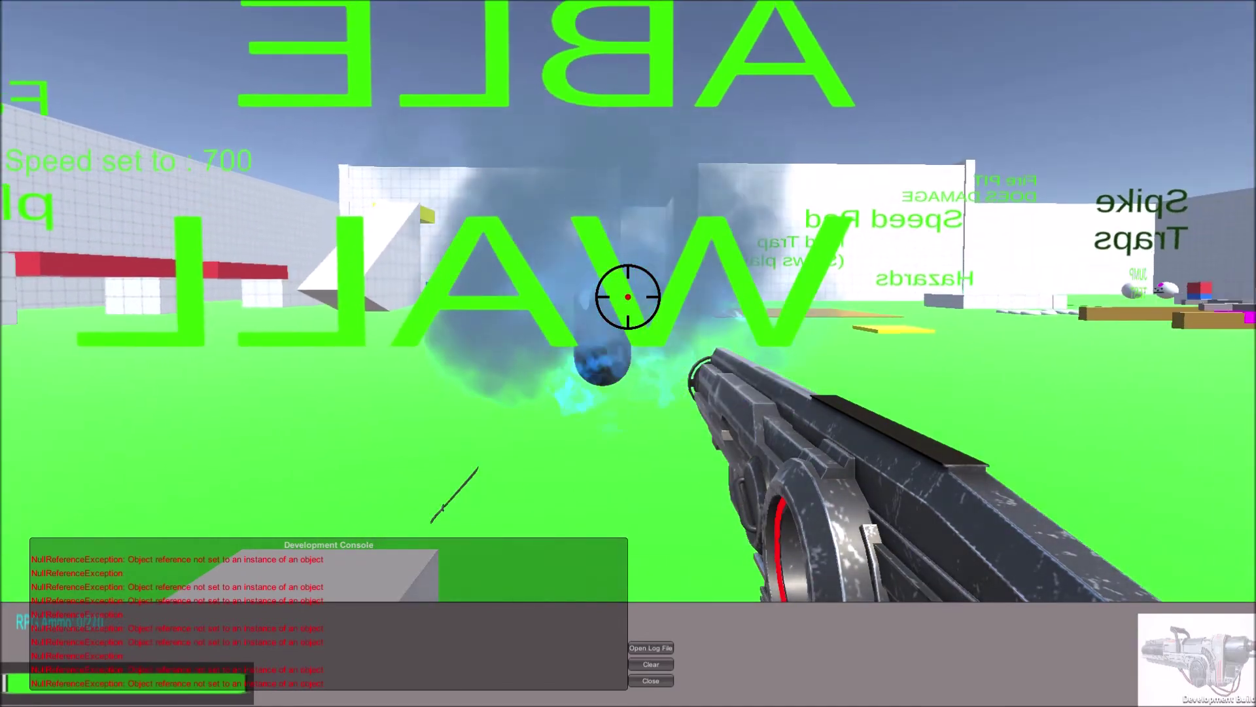
{"action": "key", "text": "w"}
{"action": "key", "text": "w"}
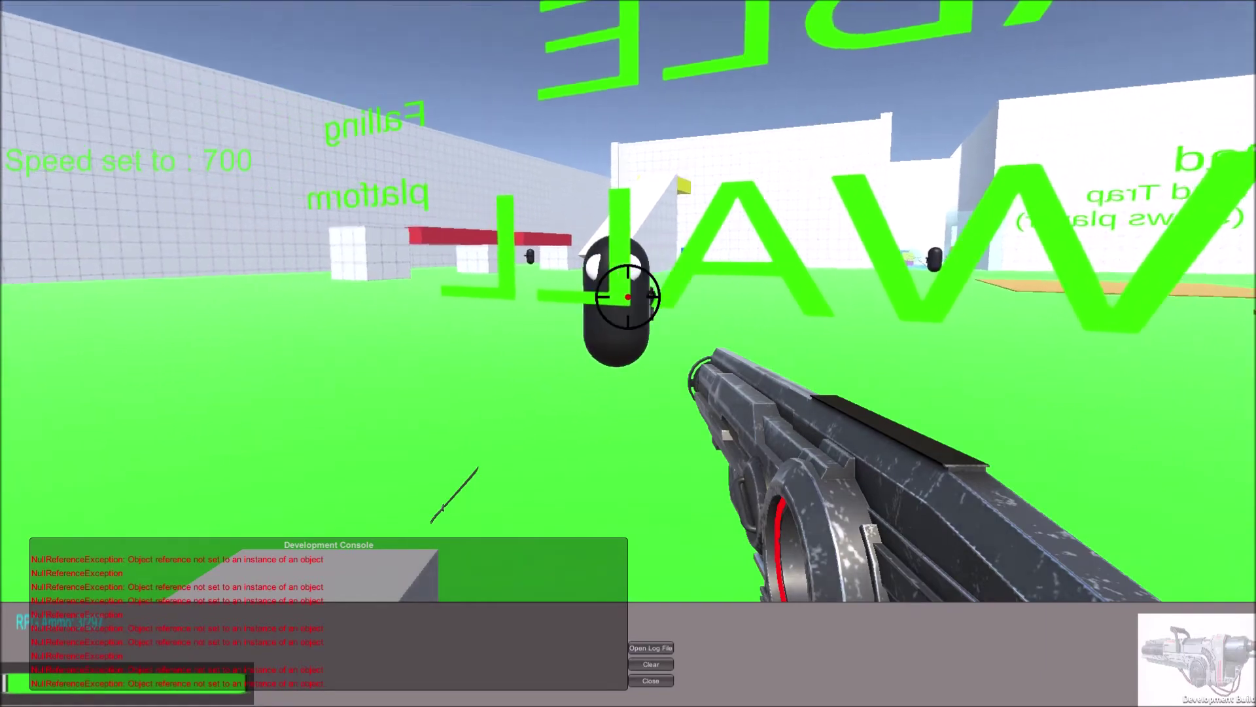
Restart the level from the pause menu and walk out of the blue corridor.
{"action": "key", "text": "Escape"}
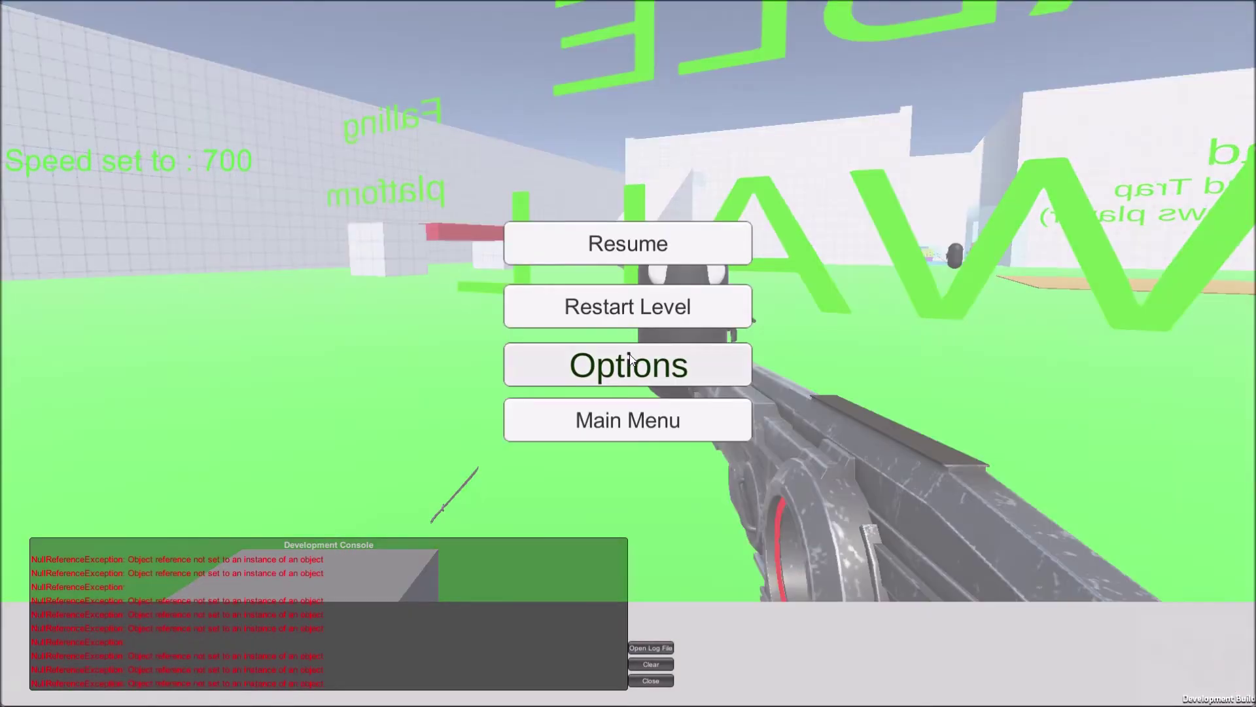
{"action": "left_click", "coordinate": [679, 322]}
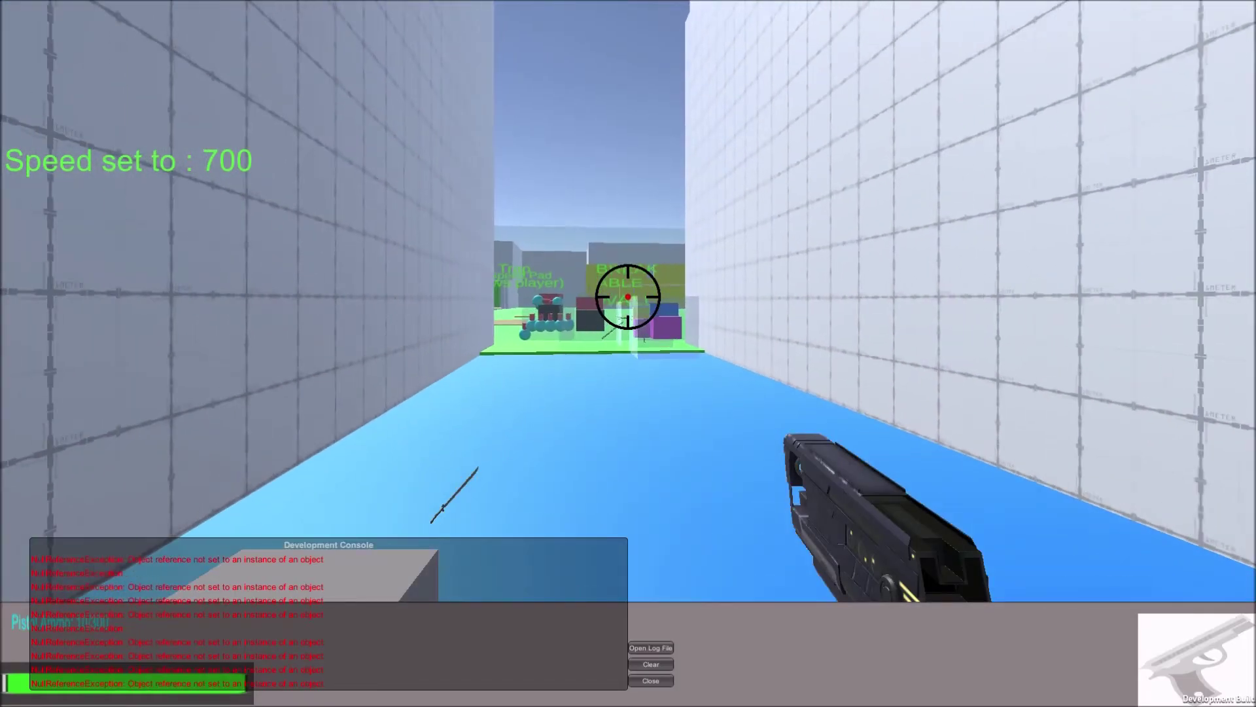
{"action": "key", "text": "w"}
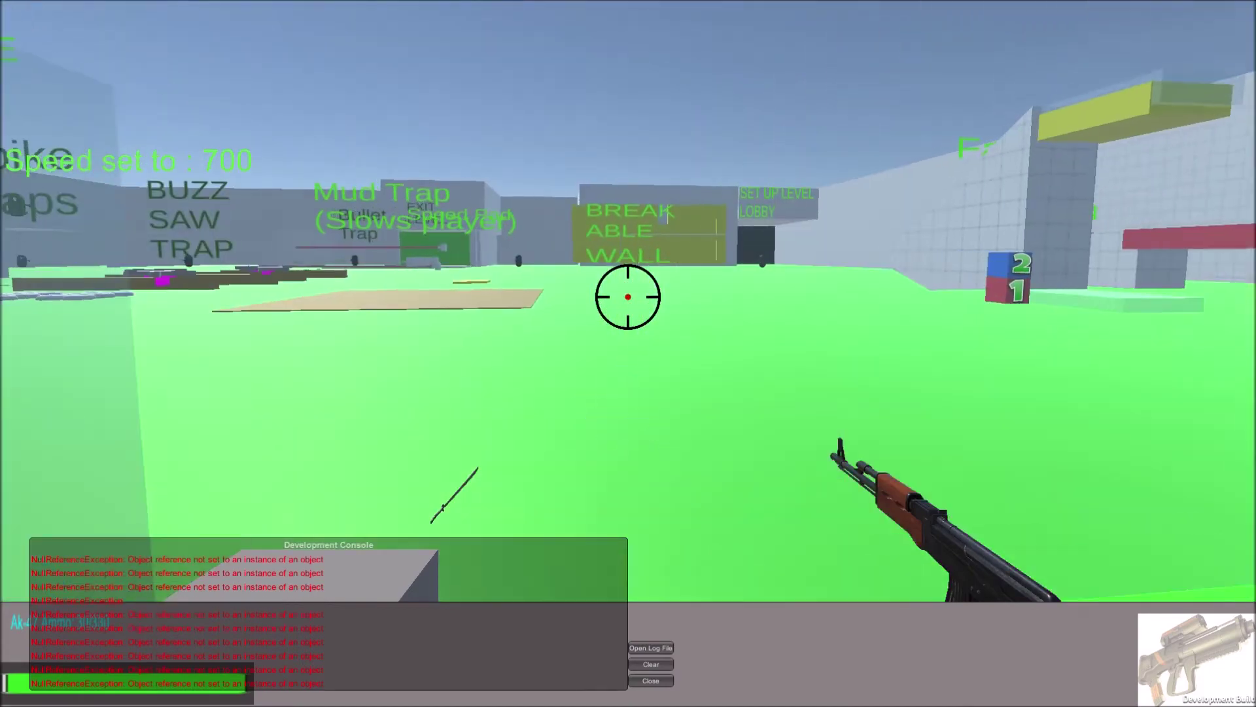
Fire the AK-47 at the capsule enemy, then step onto the Mud Trap at speed 400.
{"action": "key", "text": "w"}
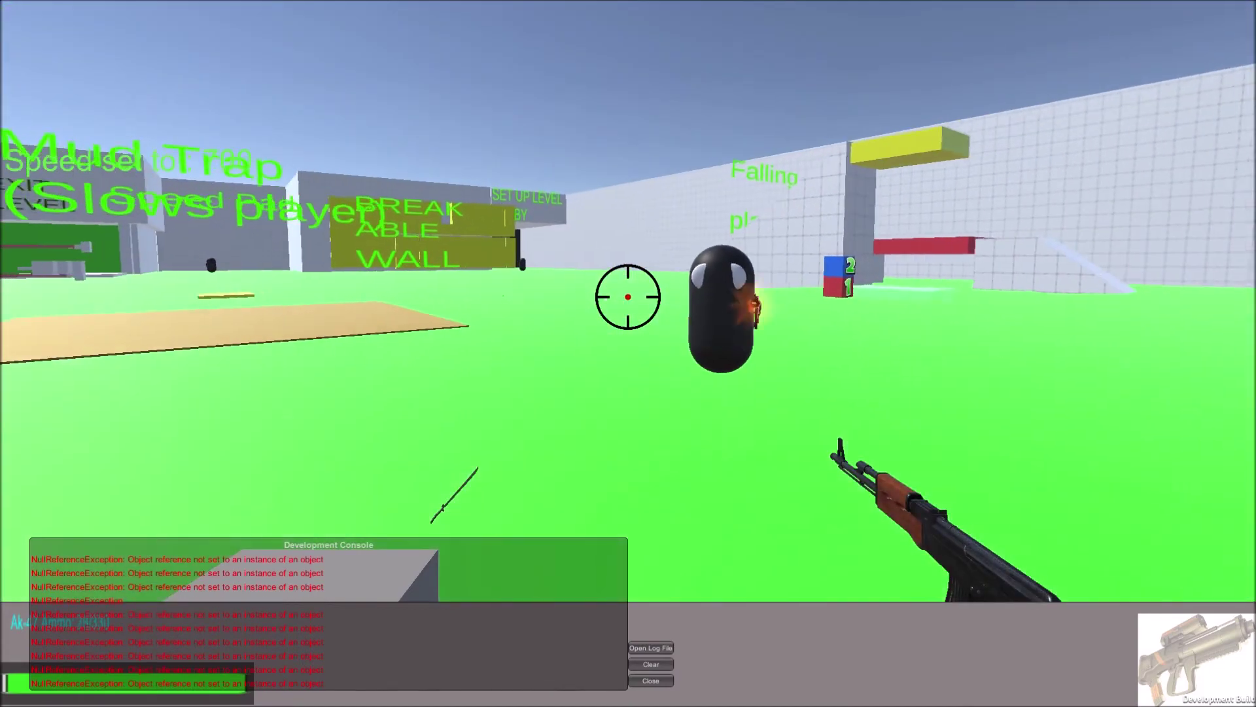
{"action": "key", "text": "s"}
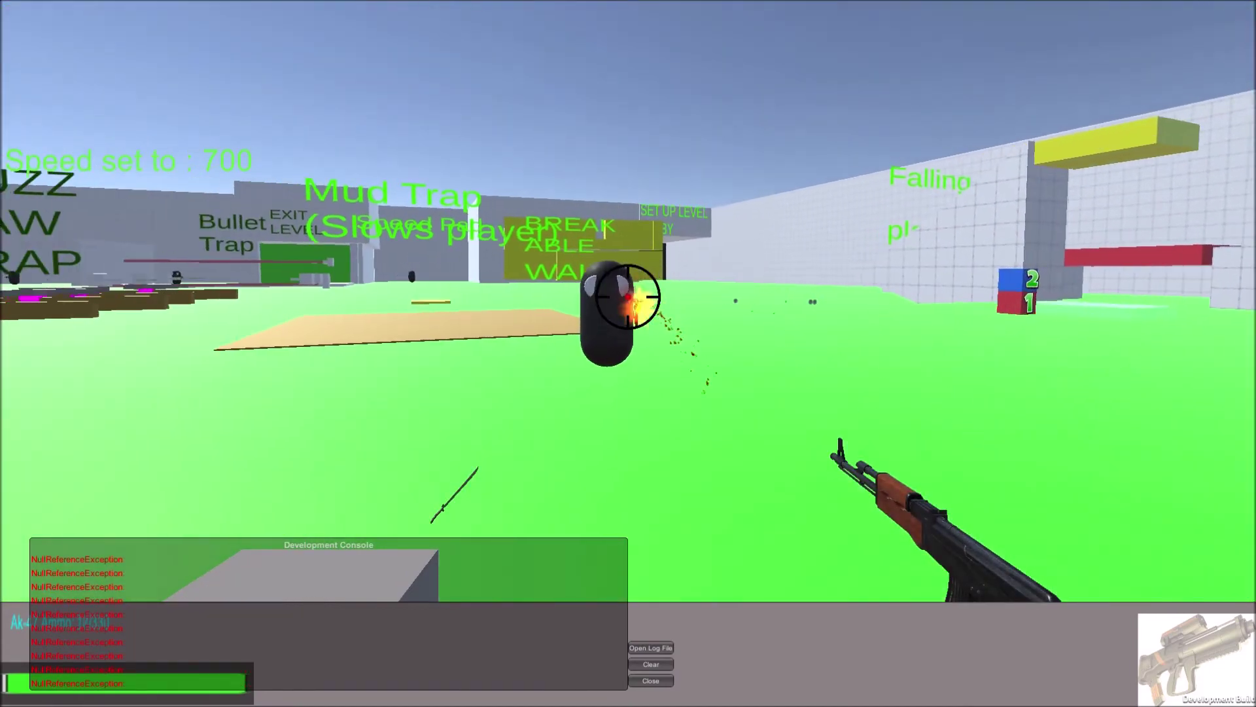
{"action": "key", "text": "w"}
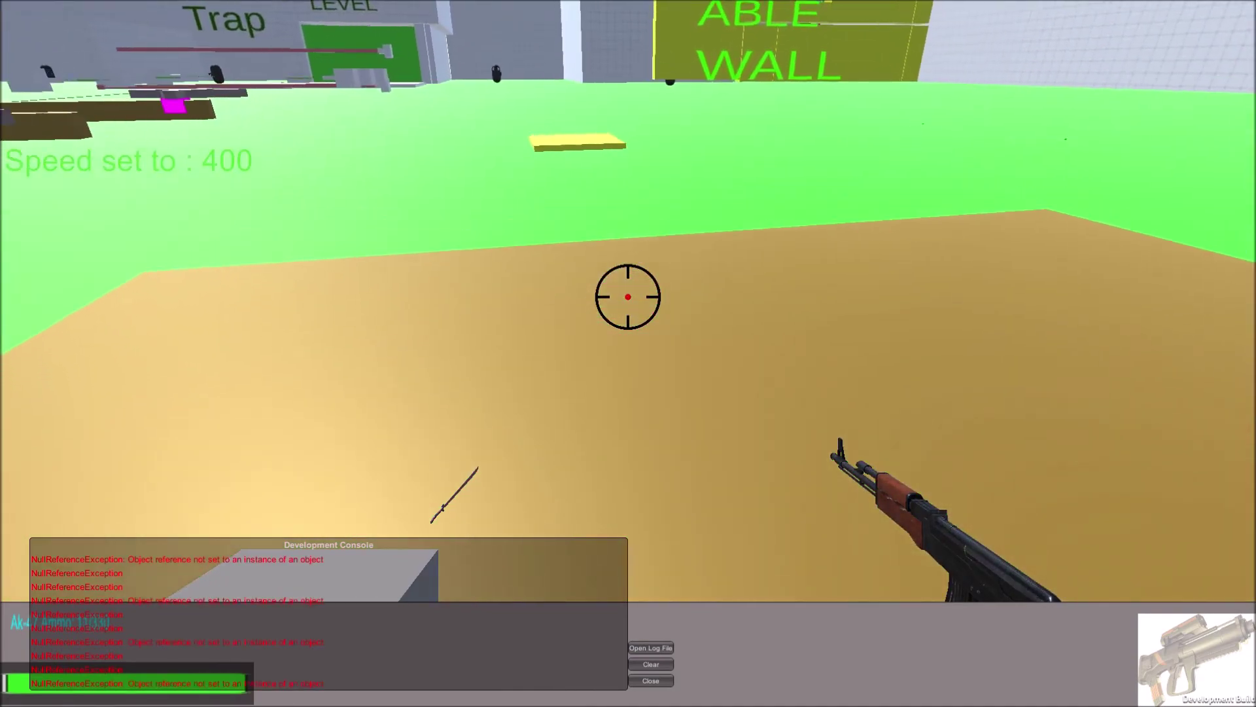
{"action": "key", "text": "s"}
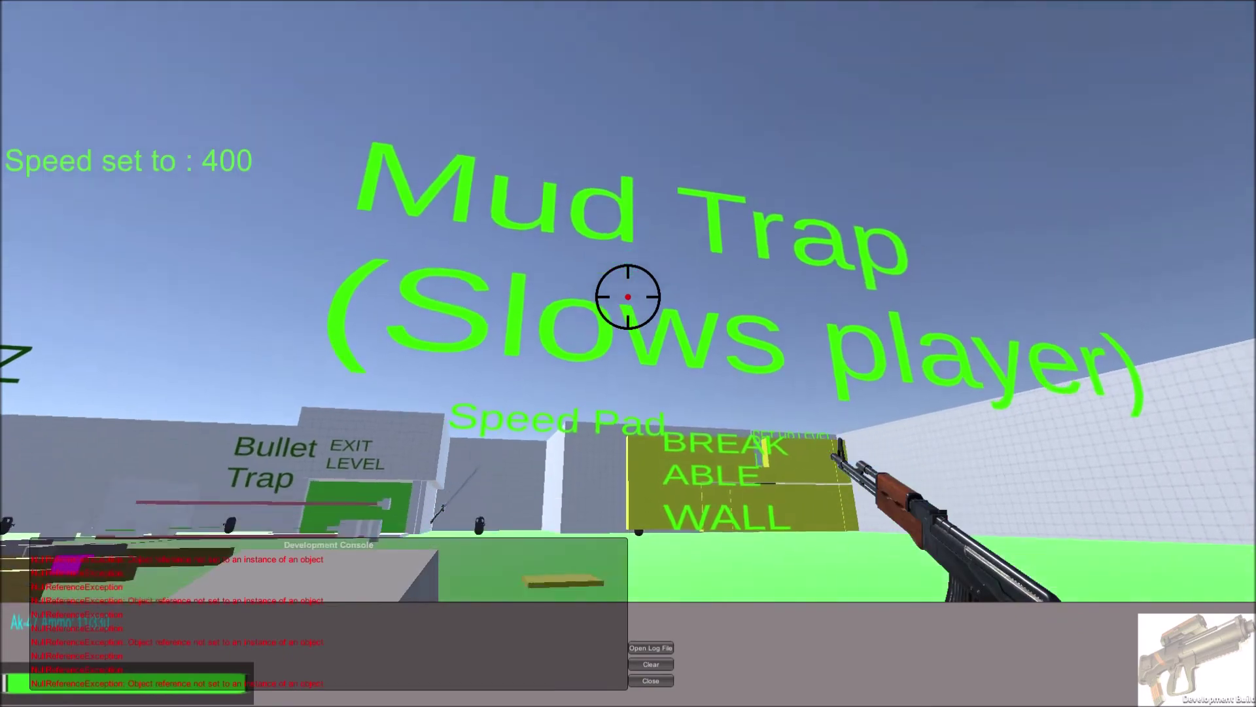
Walk across the white-ring field past the Hazards area, then turn toward the Buzz Saw Trap.
{"action": "key", "text": "w"}
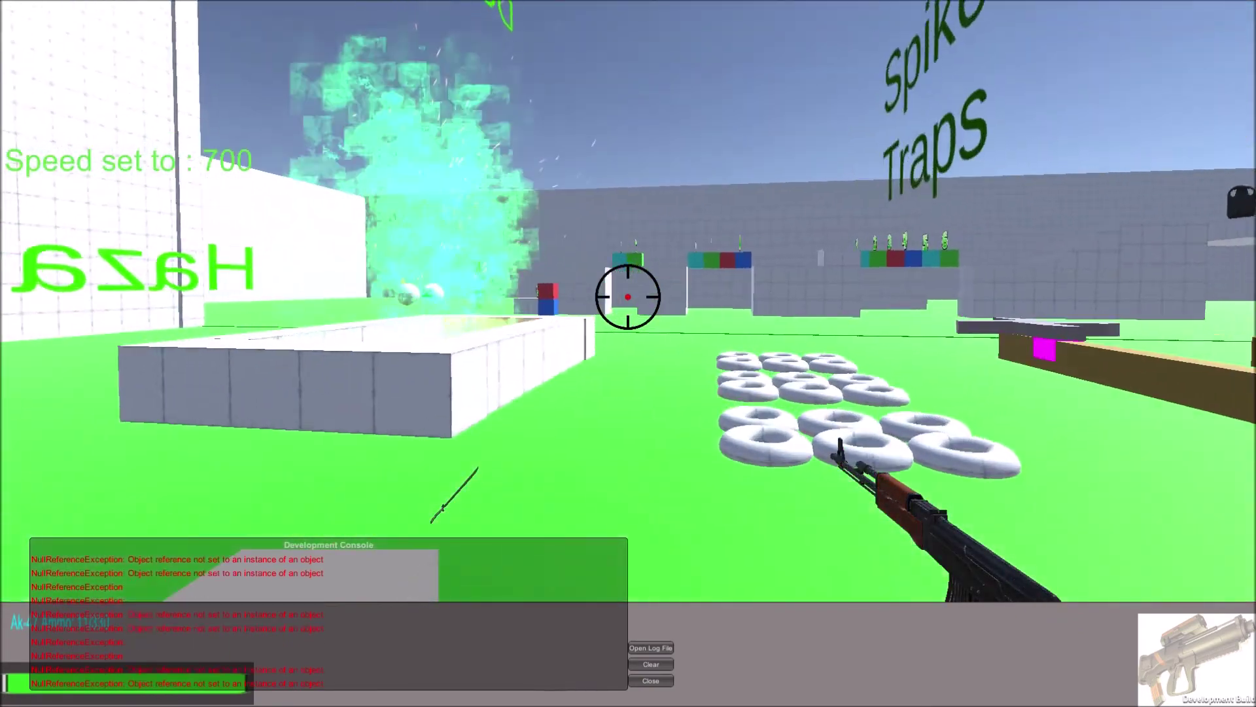
{"action": "key", "text": "w"}
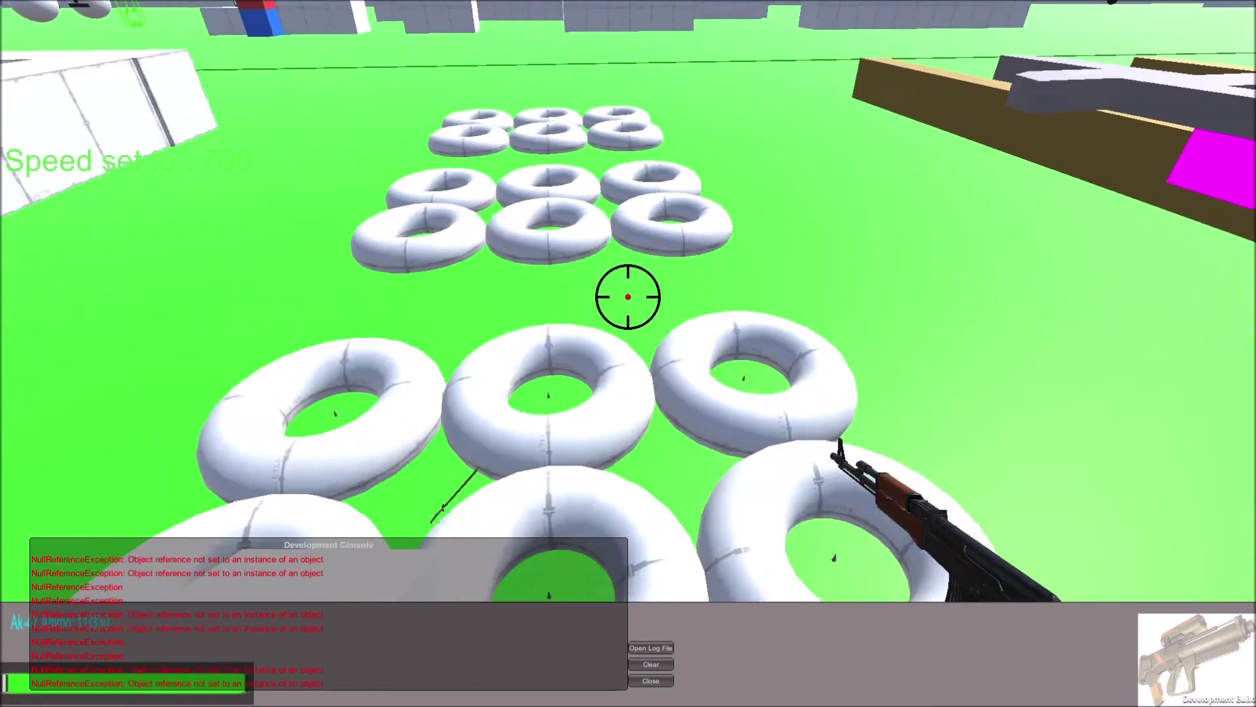
{"action": "key", "text": "w"}
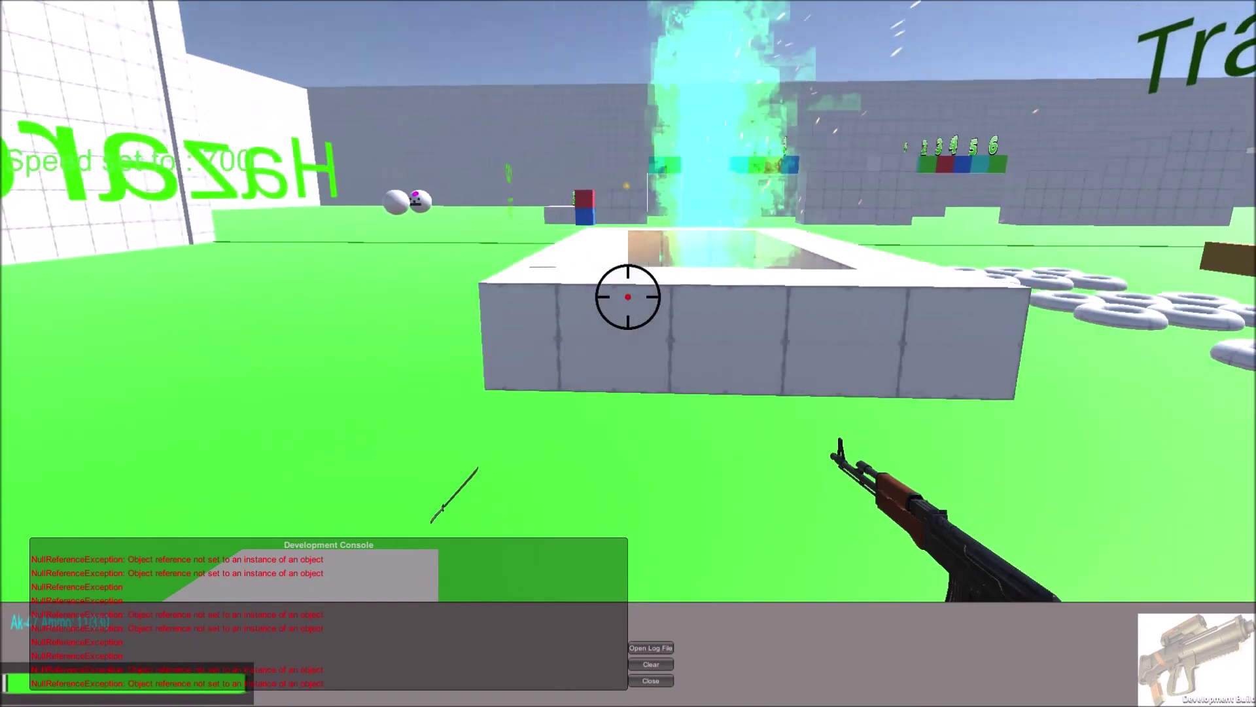
{"action": "key", "text": "w"}
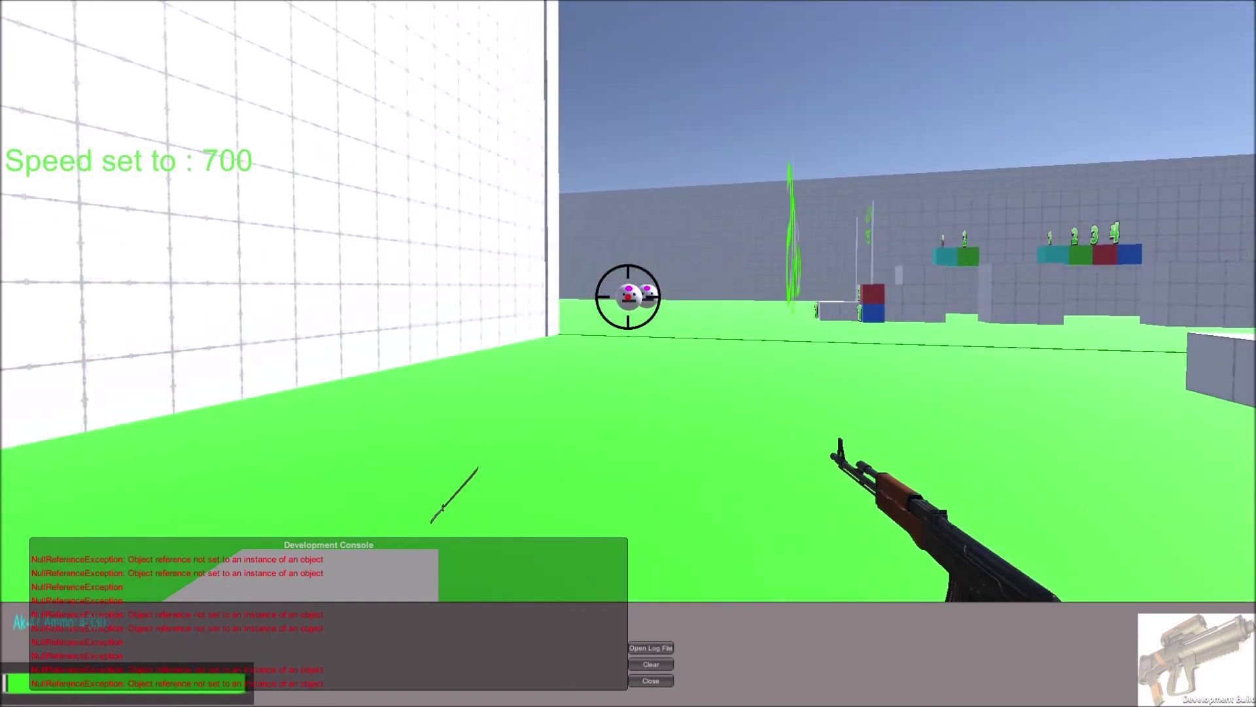
{"action": "key", "text": "w"}
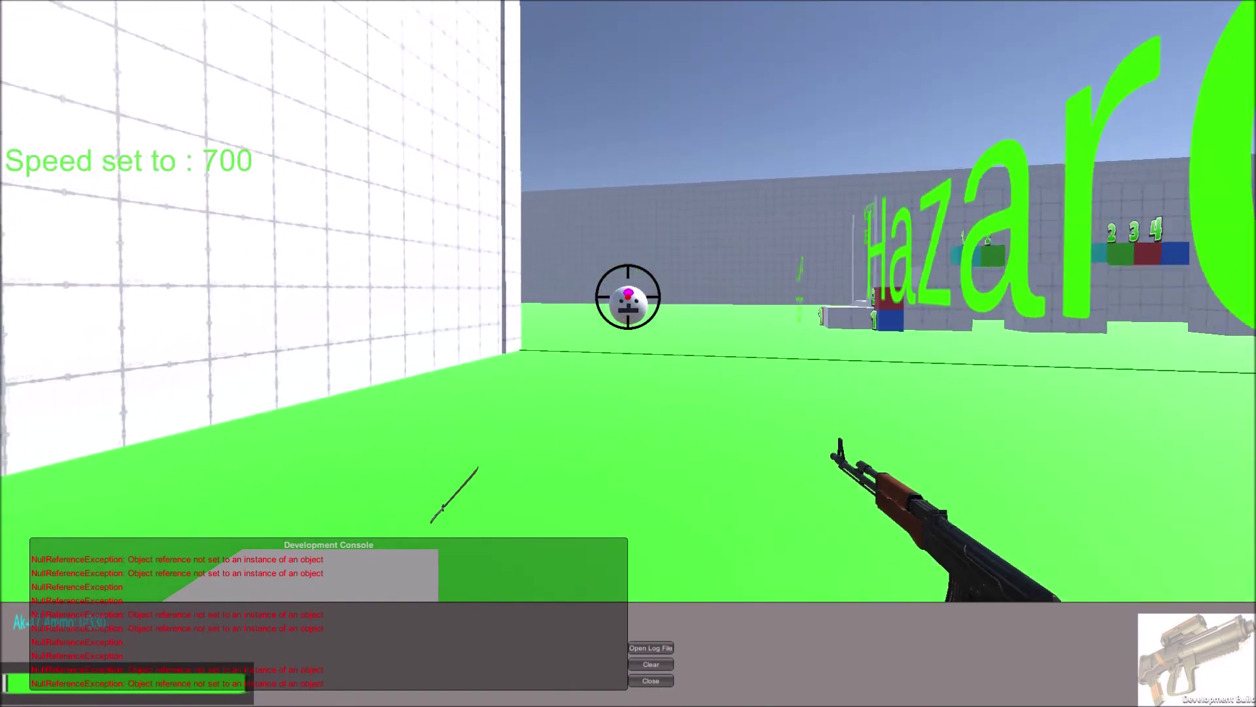
{"action": "key", "text": "w"}
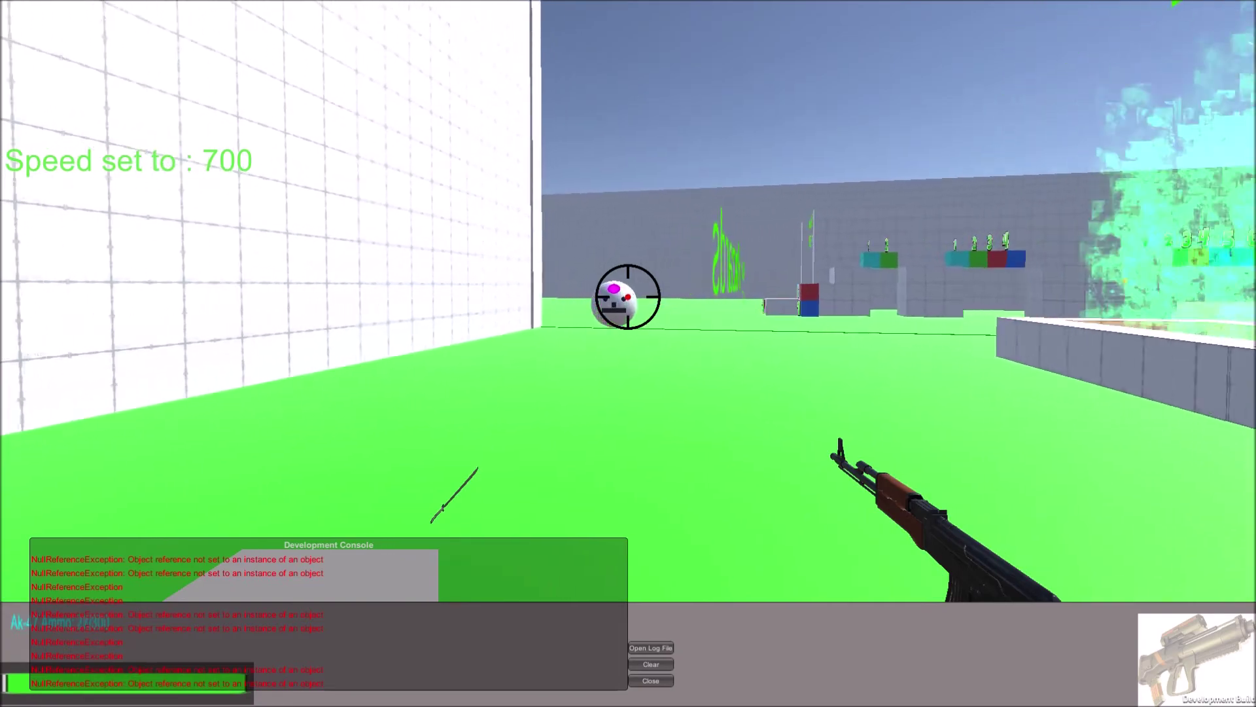
{"action": "key", "text": "w"}
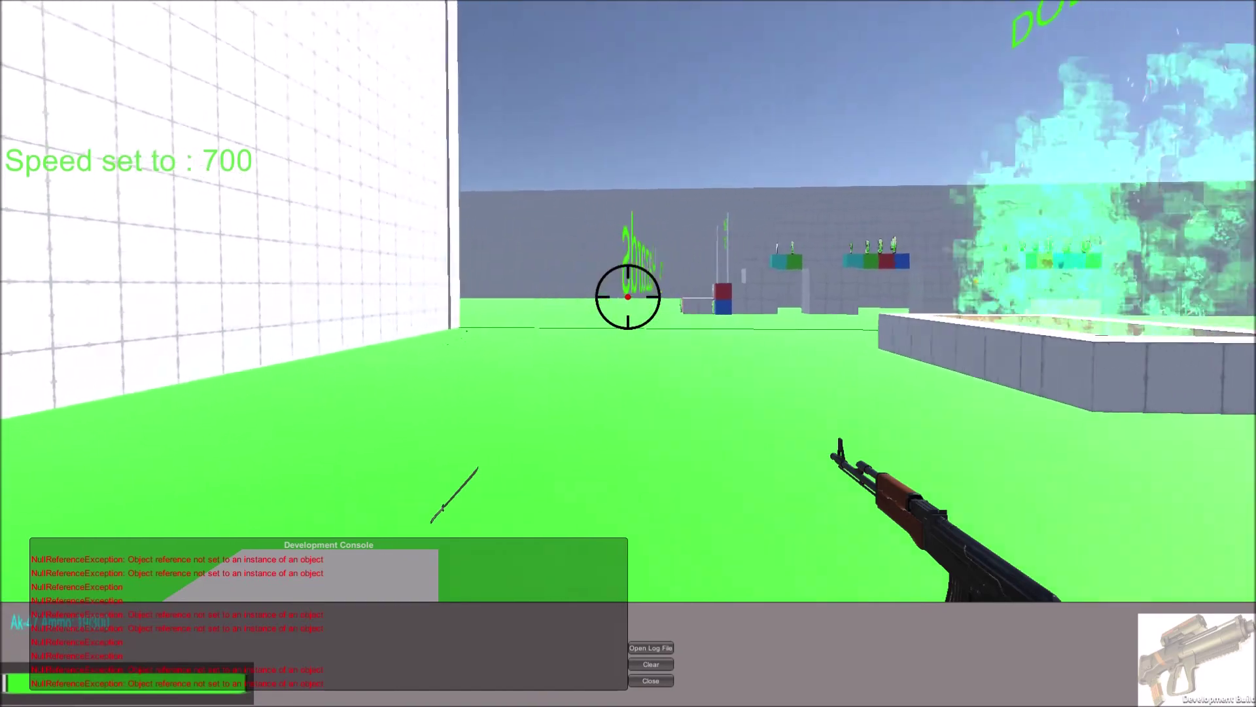
{"action": "key", "text": "w"}
Walk and sidestep past the Bullet Trap and Exit Level up to the Breakable Wall.
{"action": "key", "text": "w"}
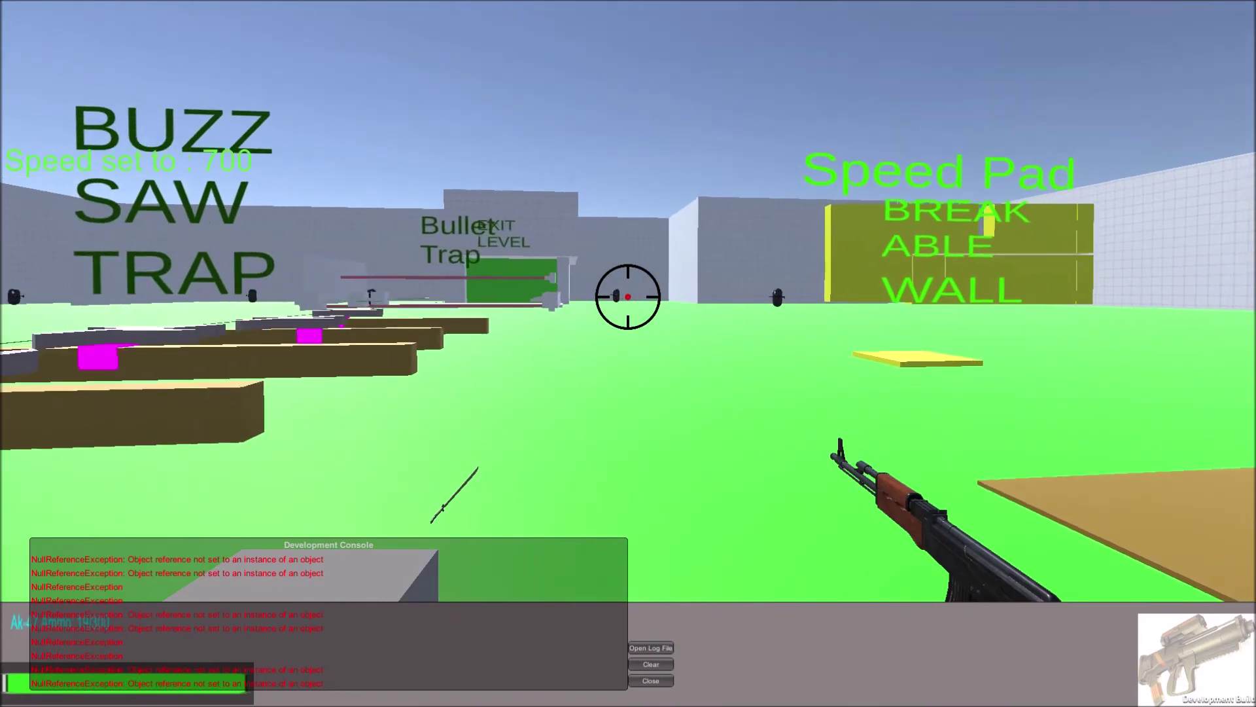
{"action": "key", "text": "w"}
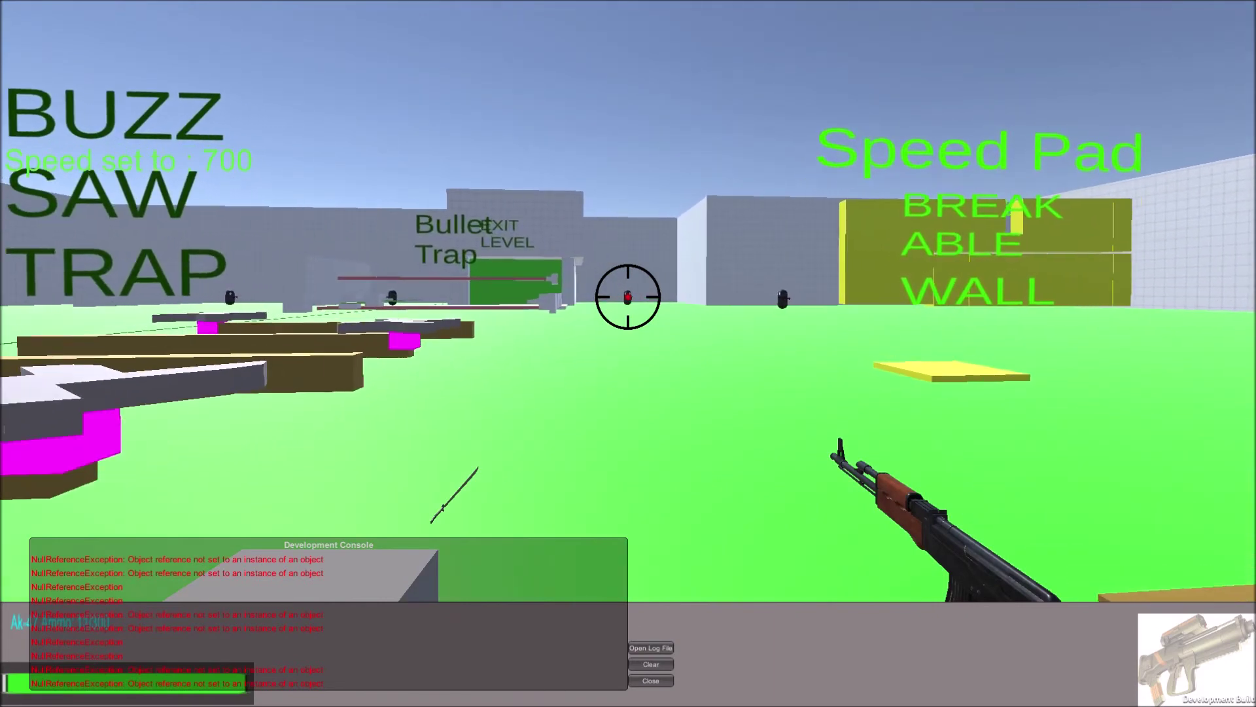
{"action": "key", "text": "d"}
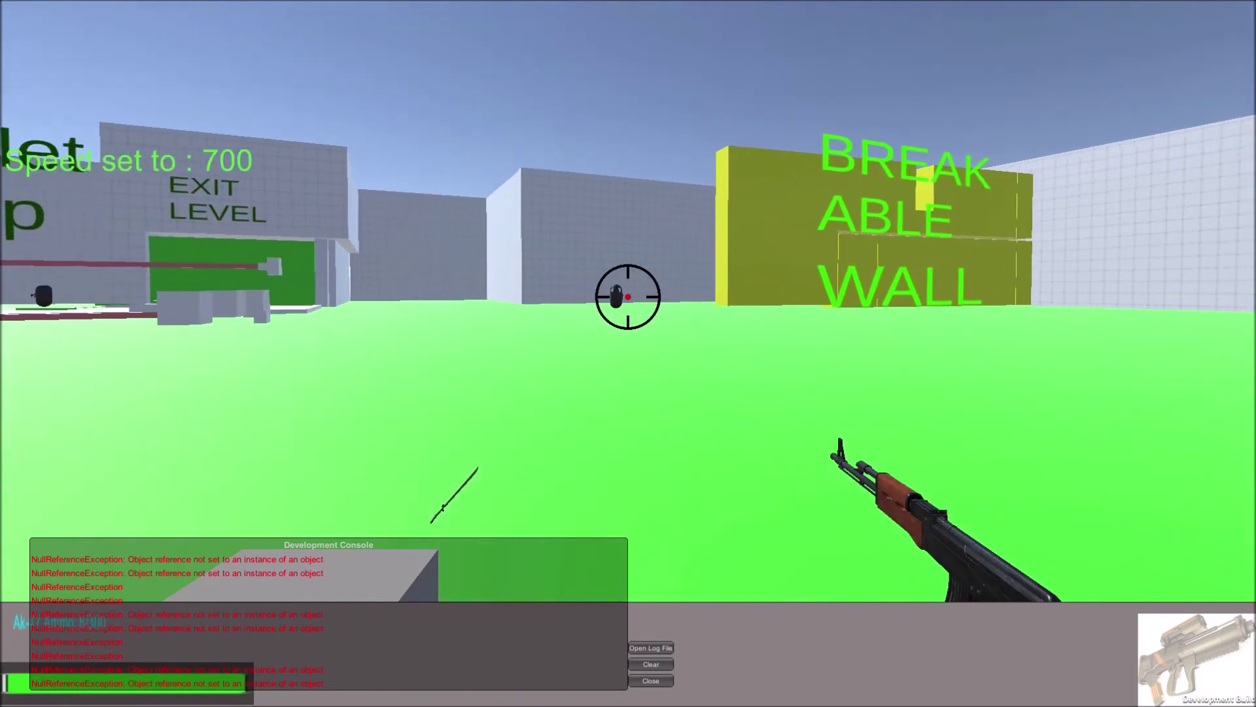
{"action": "key", "text": "w"}
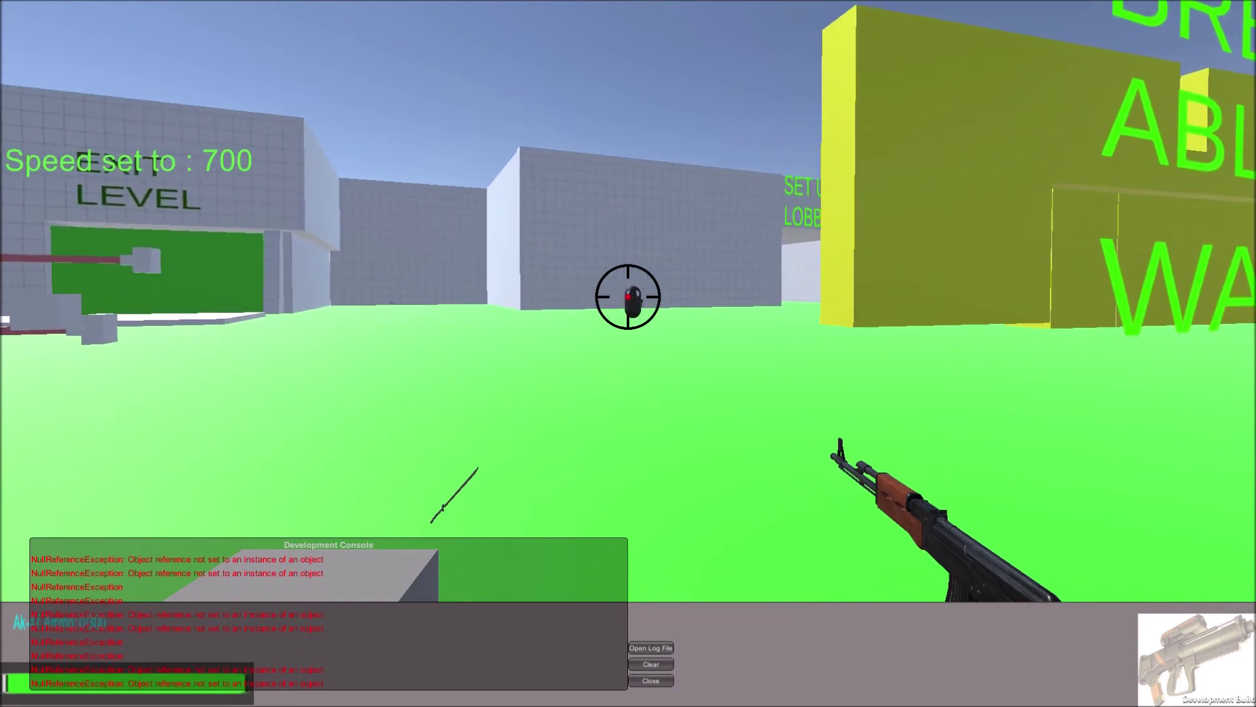
{"action": "key", "text": "s"}
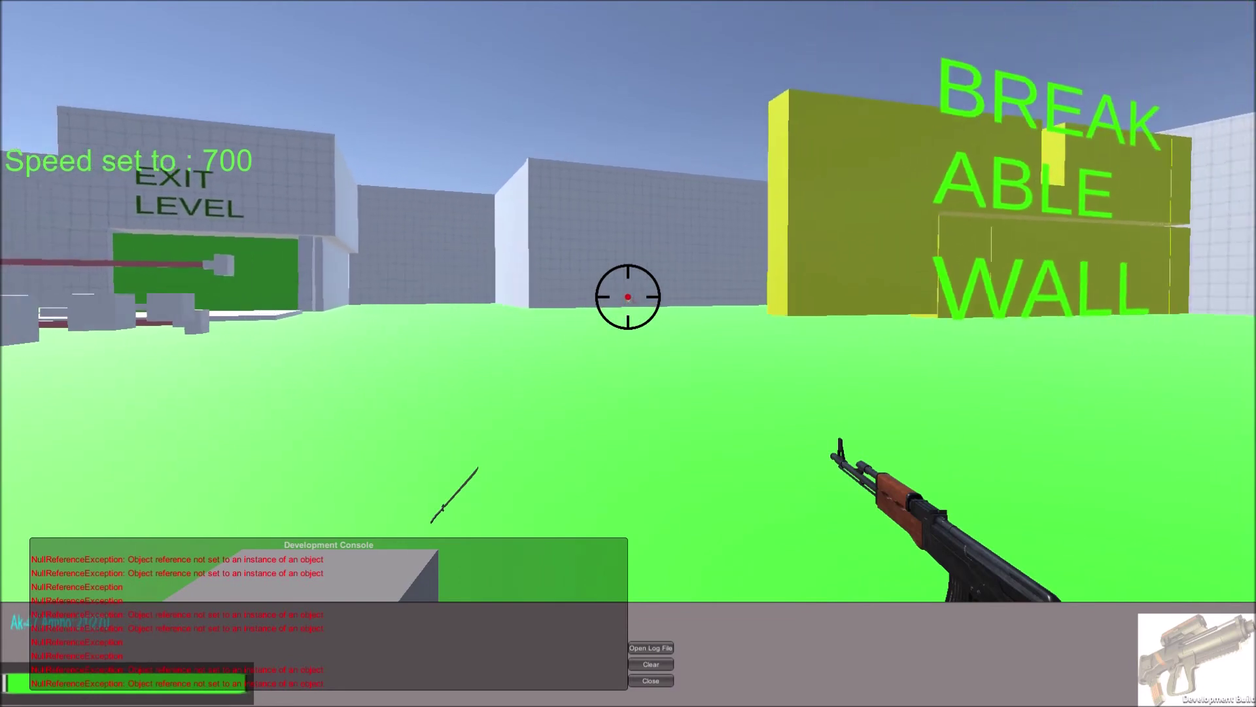
{"action": "key", "text": "w"}
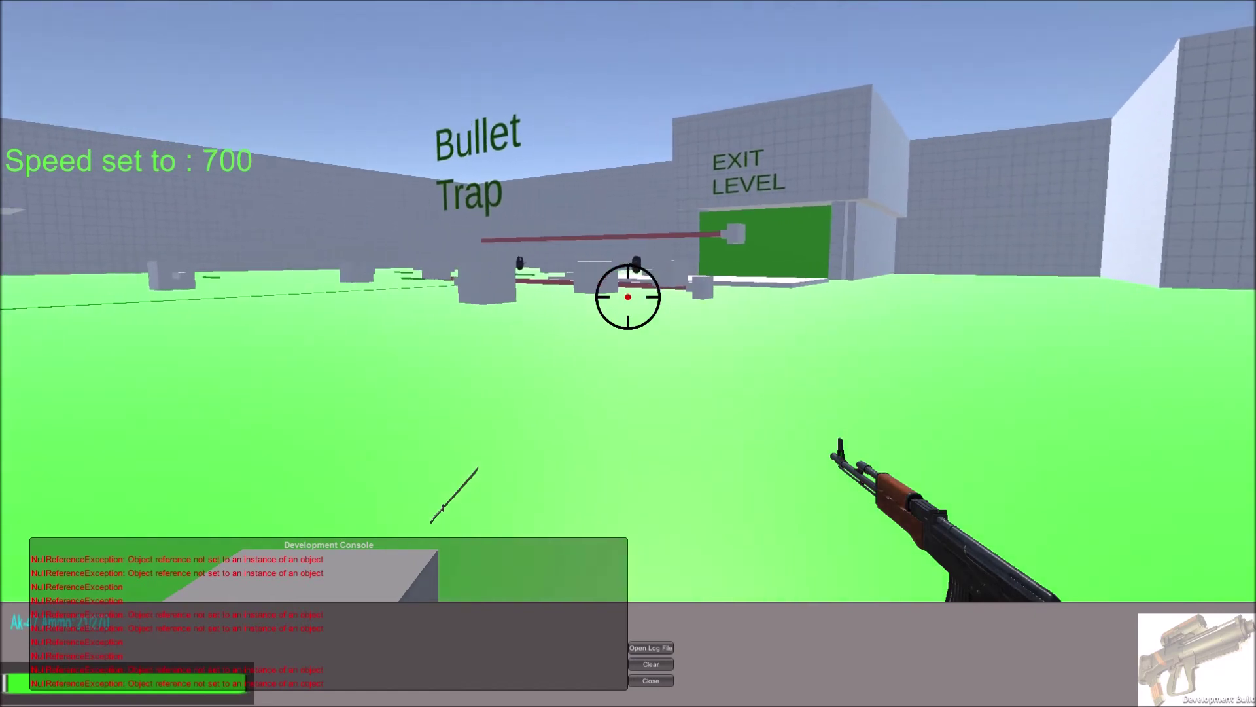
{"action": "key", "text": "s"}
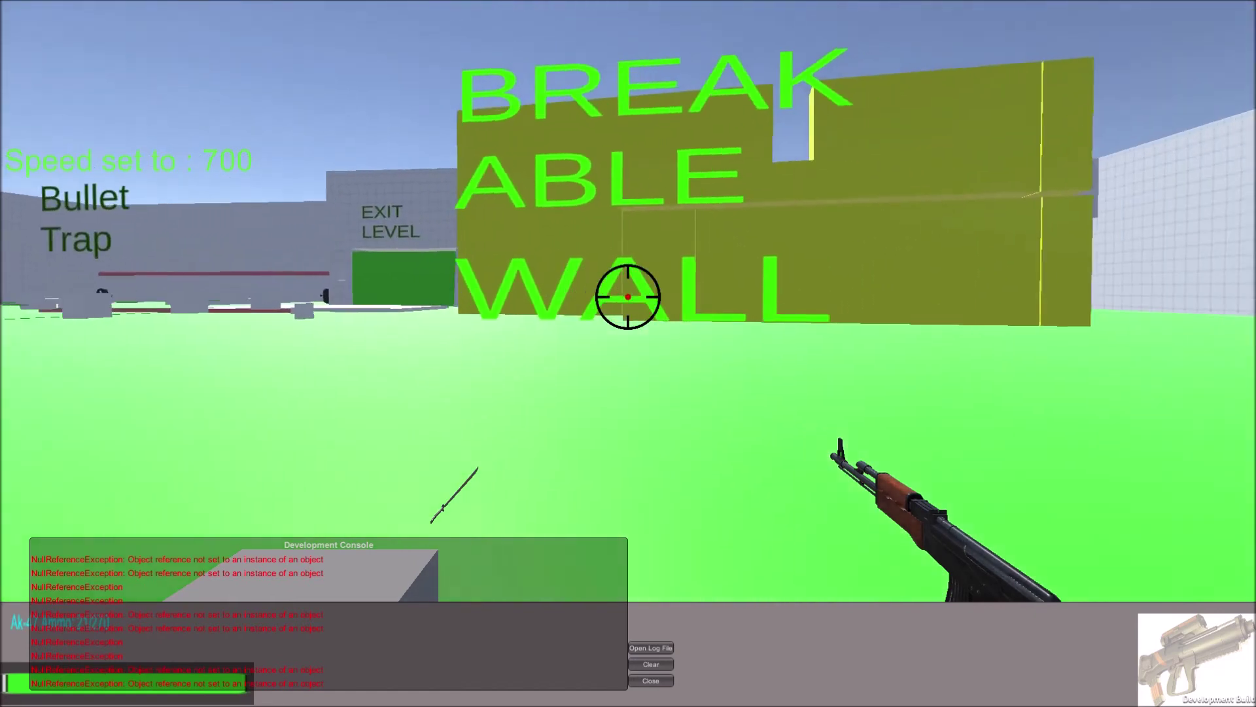
{"action": "scroll", "coordinate": [629, 353], "scroll_direction": "down", "scroll_amount": 1}
{"action": "scroll", "coordinate": [629, 353], "scroll_direction": "down", "scroll_amount": 1}
{"action": "scroll", "coordinate": [628, 353], "scroll_direction": "down", "scroll_amount": 1}
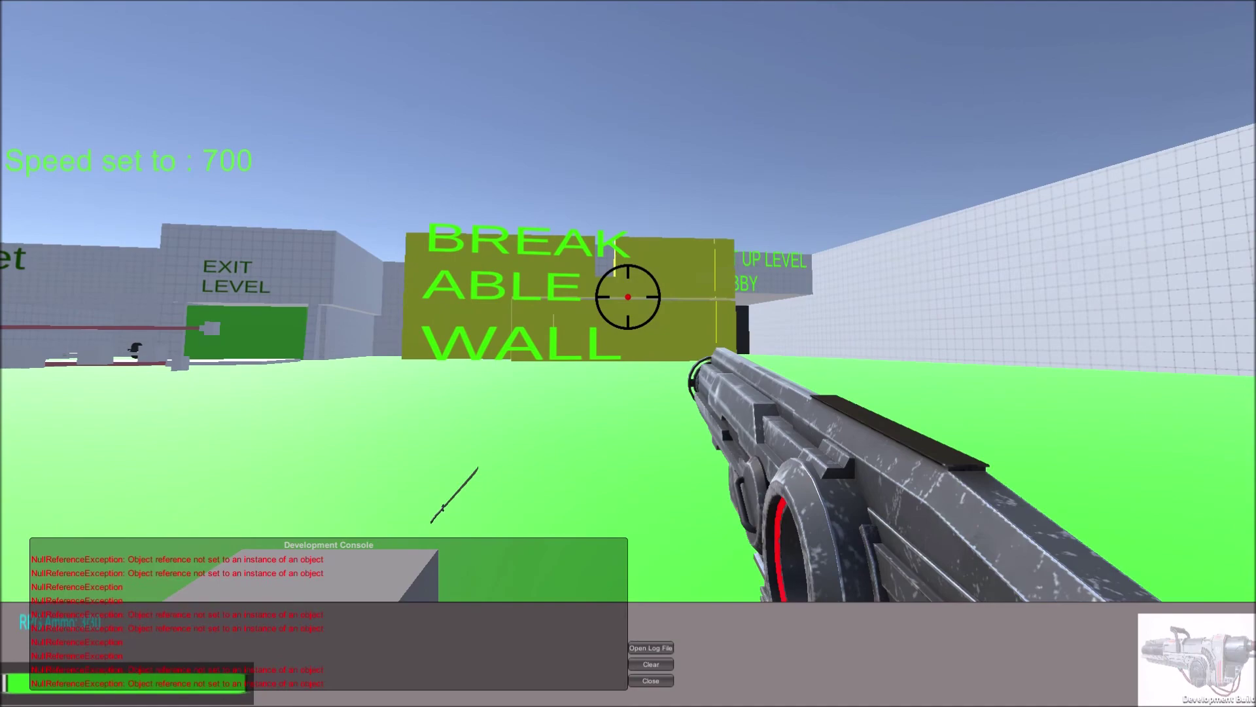
Shoot the Breakable Wall to shatter it and move through toward the blue wall.
{"action": "left_click", "coordinate": [628, 294]}
{"action": "scroll", "coordinate": [628, 294], "scroll_direction": "down", "scroll_amount": 1}
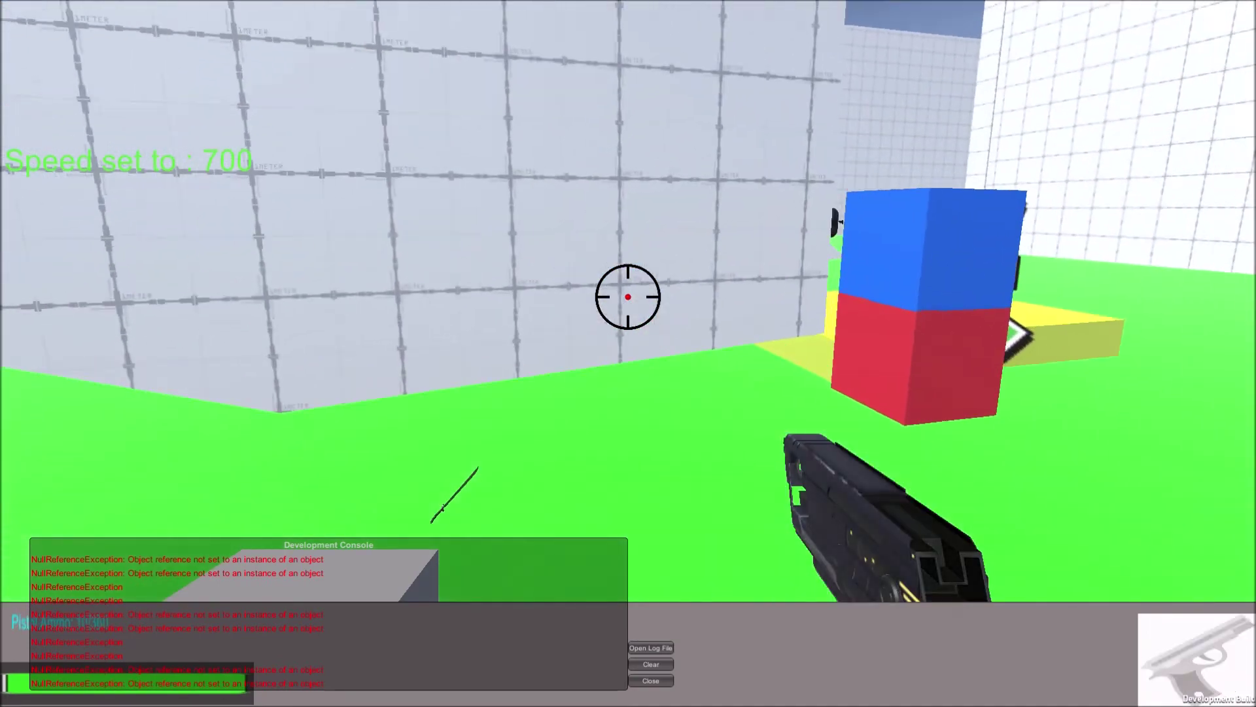
{"action": "key", "text": "w"}
{"action": "scroll", "coordinate": [629, 295], "scroll_direction": "down", "scroll_amount": 1}
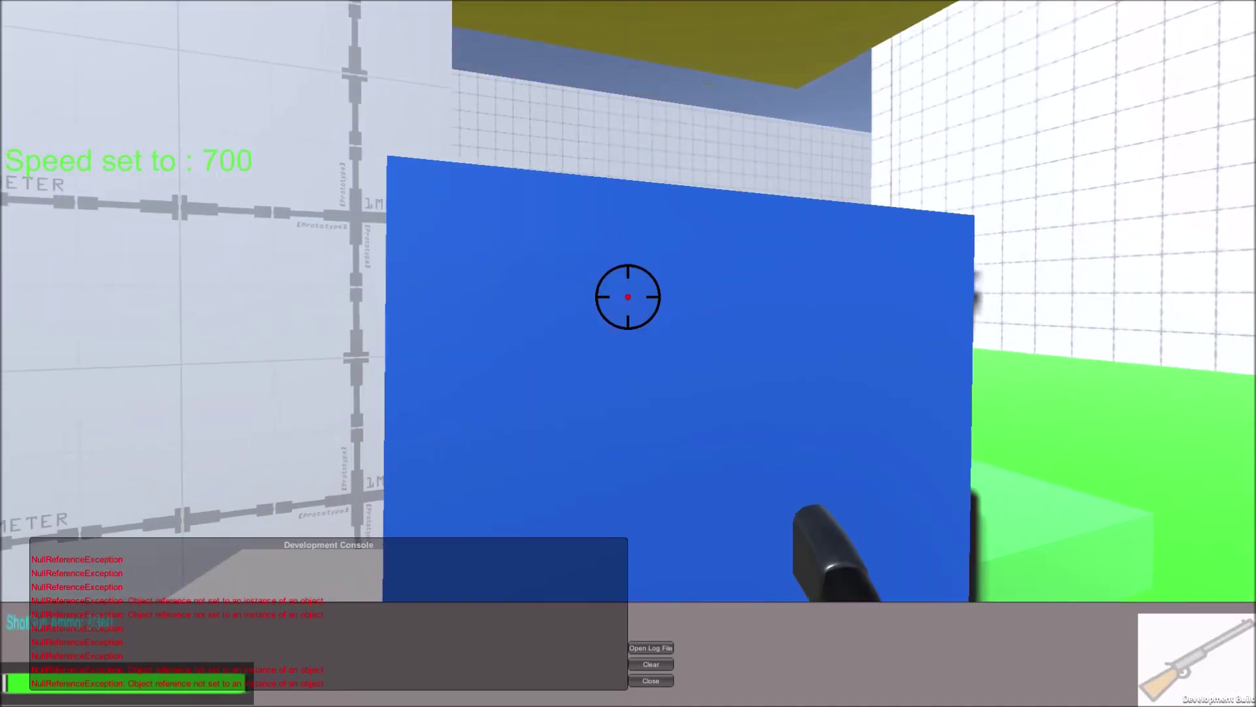
{"action": "key", "text": "s"}
Turn to the capsule target and shoot it with the shotgun until it is destroyed.
{"action": "left_click_drag", "start_coordinate": [629, 295], "coordinate": [628, 294]}
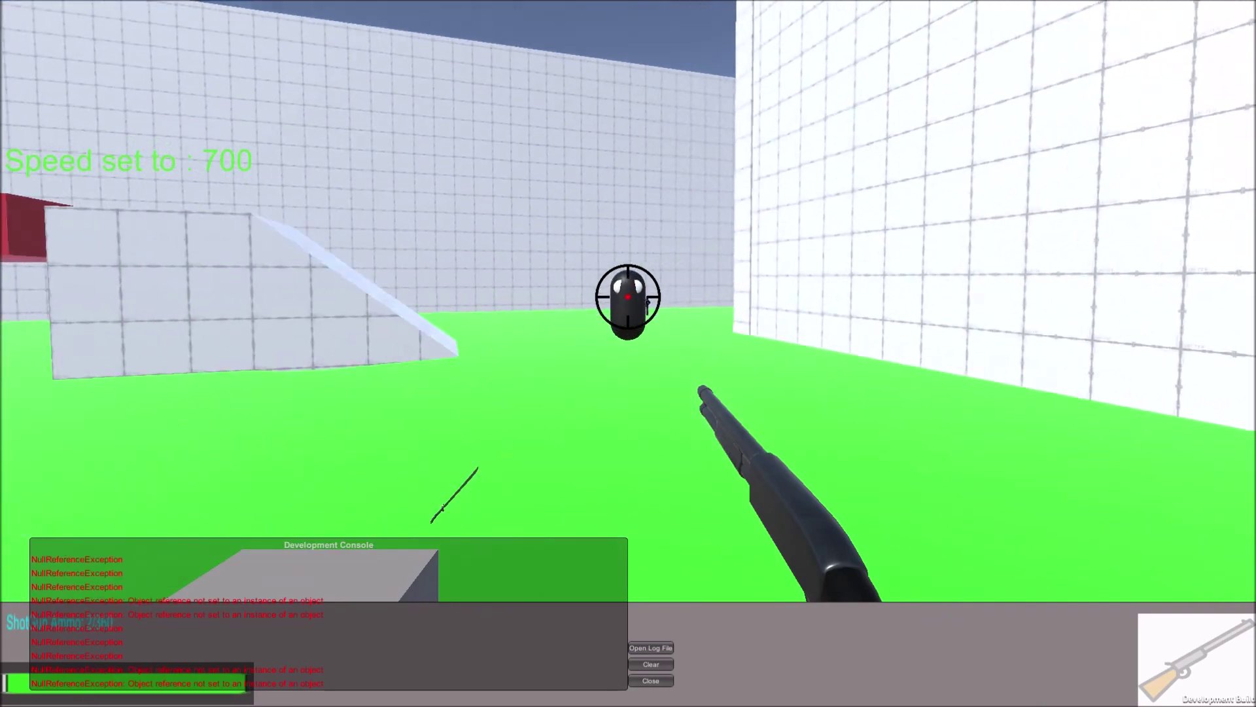
{"action": "left_click", "coordinate": [628, 294]}
{"action": "key", "text": "w"}
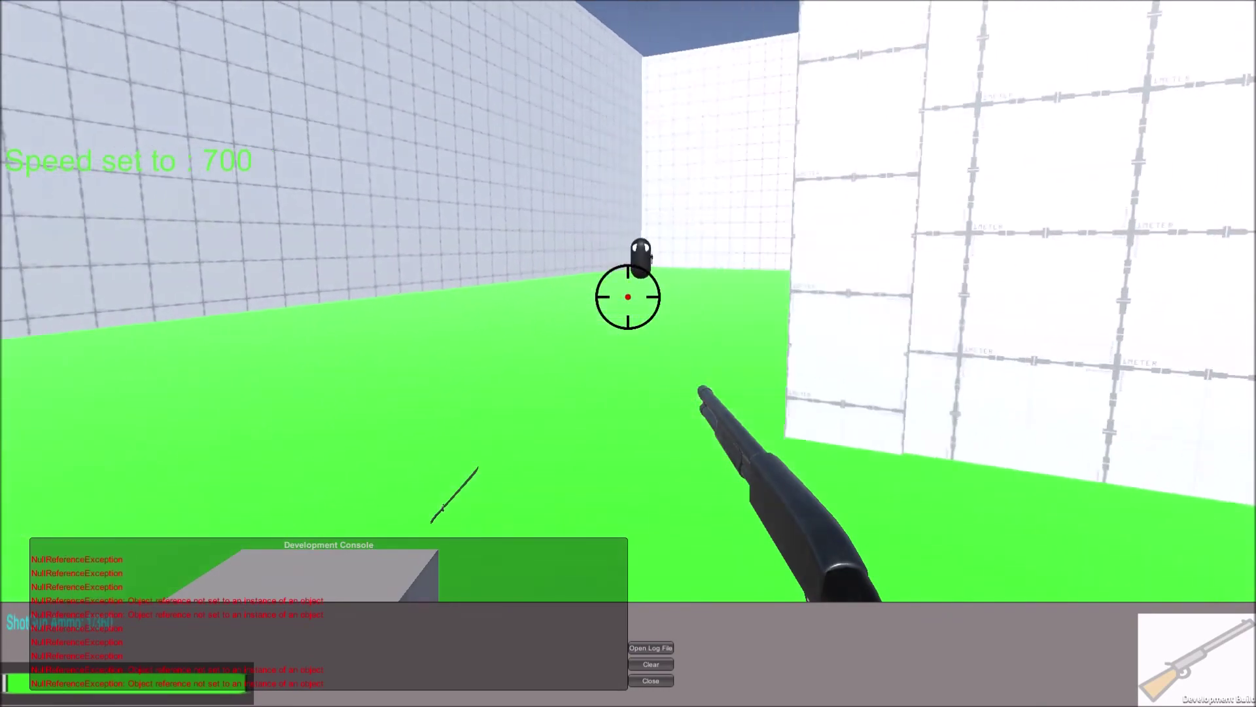
{"action": "key", "text": "w"}
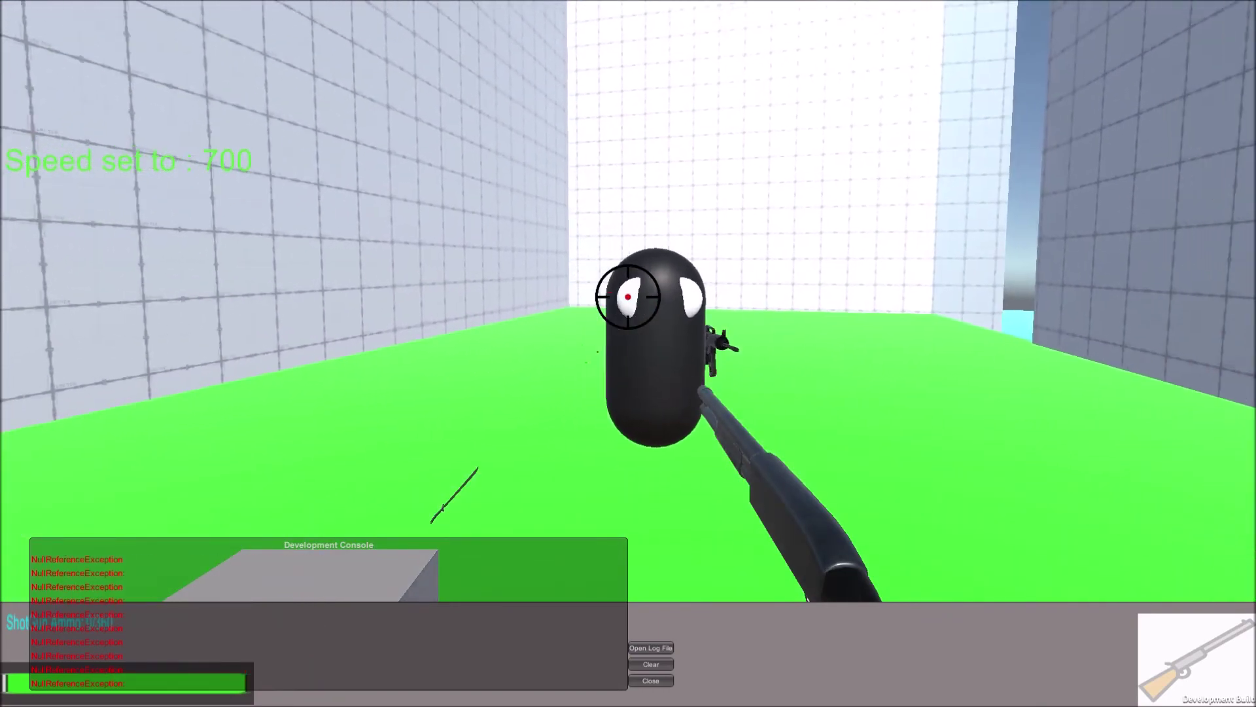
{"action": "key", "text": "s"}
{"action": "left_click", "coordinate": [628, 295]}
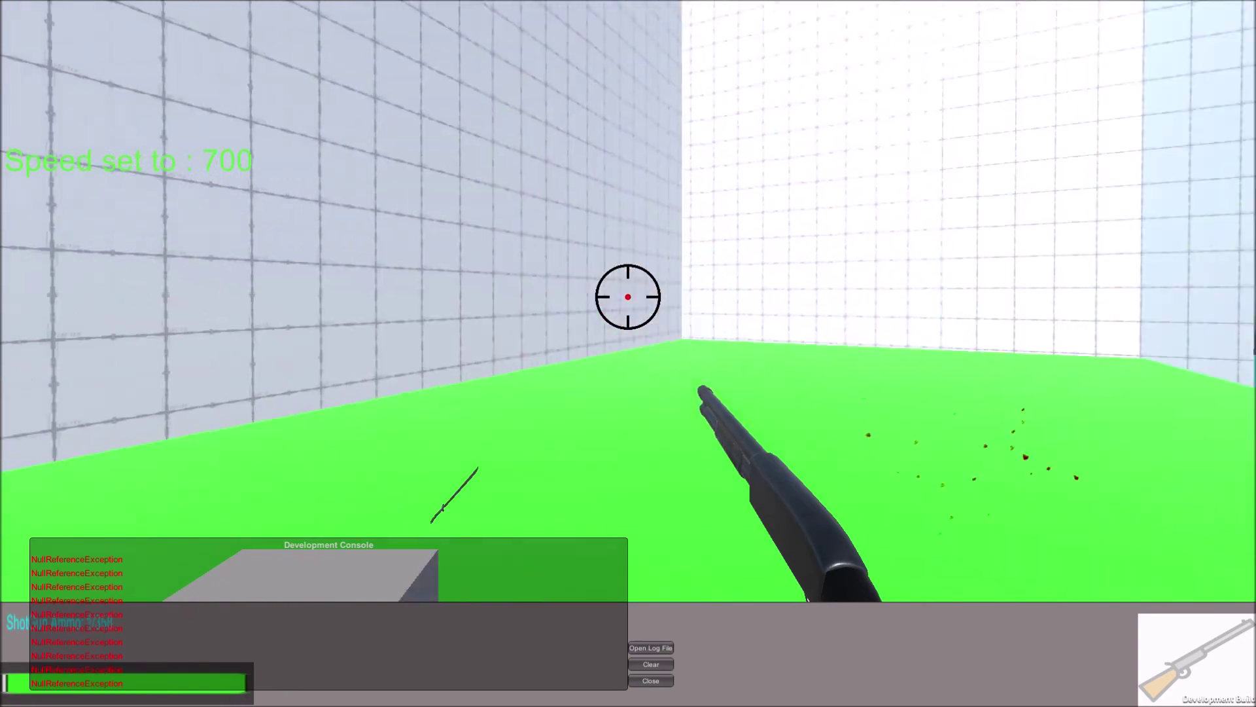
Run up the Falling ramp and cross the red platforms.
{"action": "key", "text": "w"}
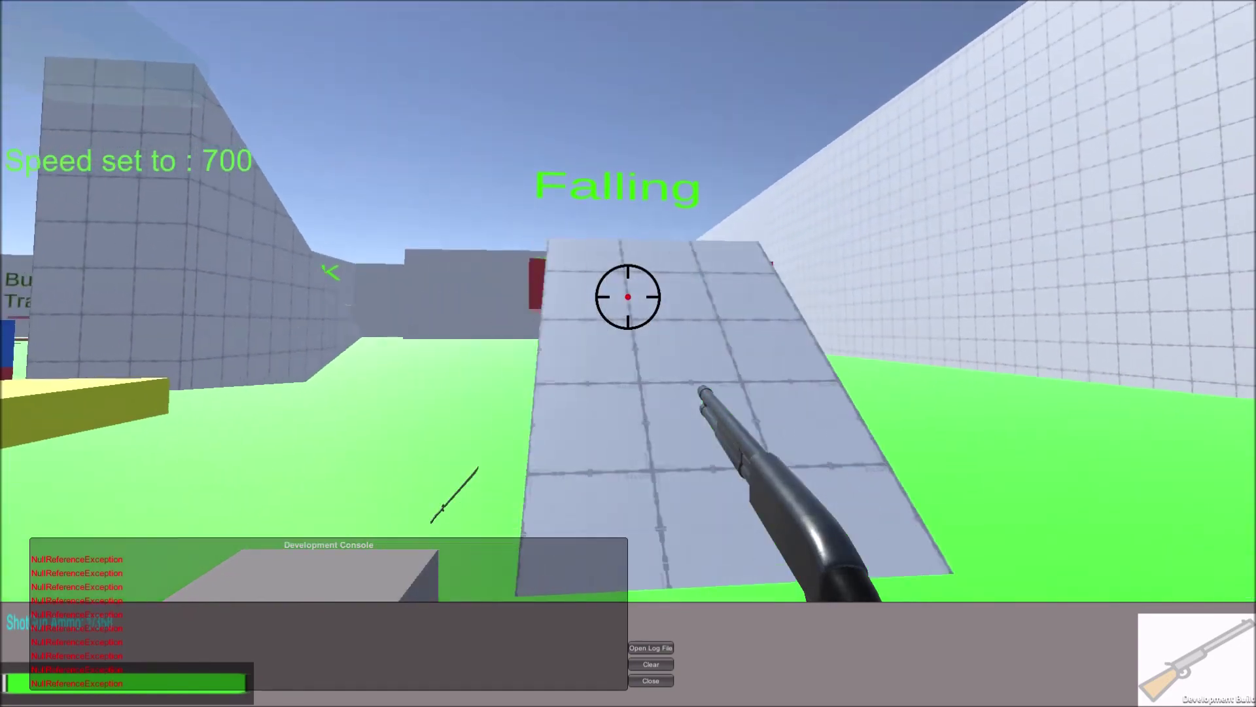
{"action": "key", "text": "w"}
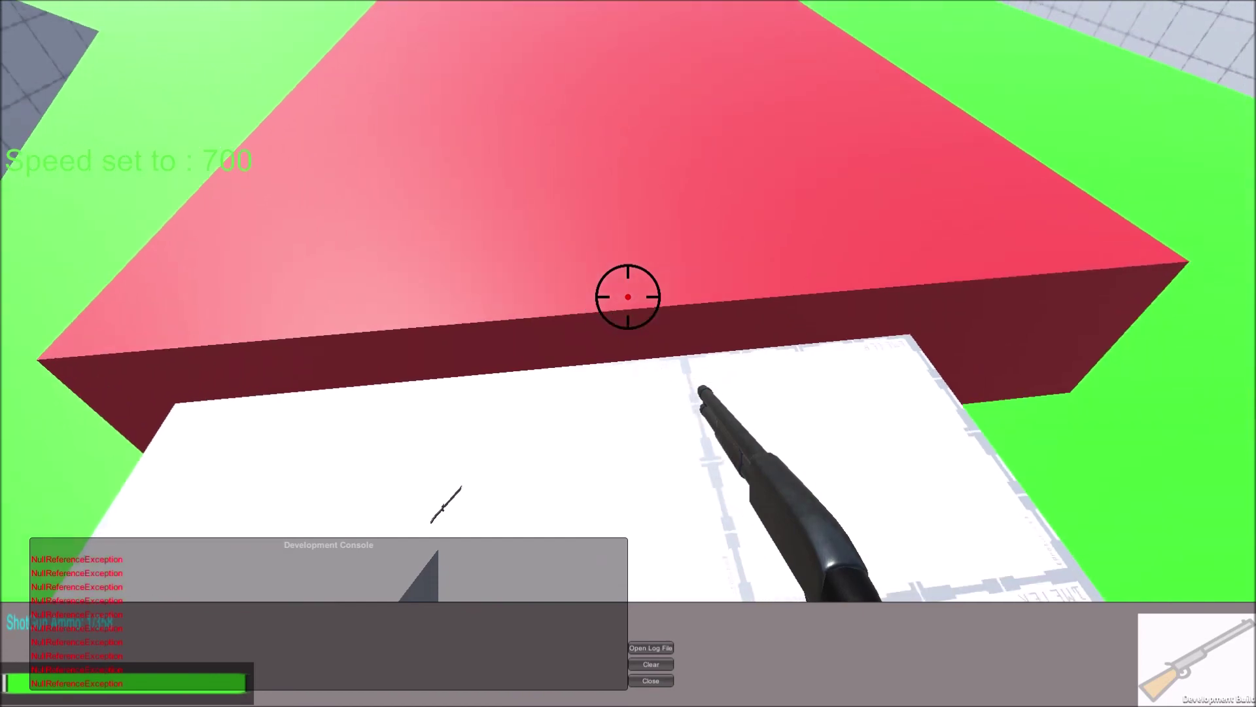
{"action": "key", "text": "w"}
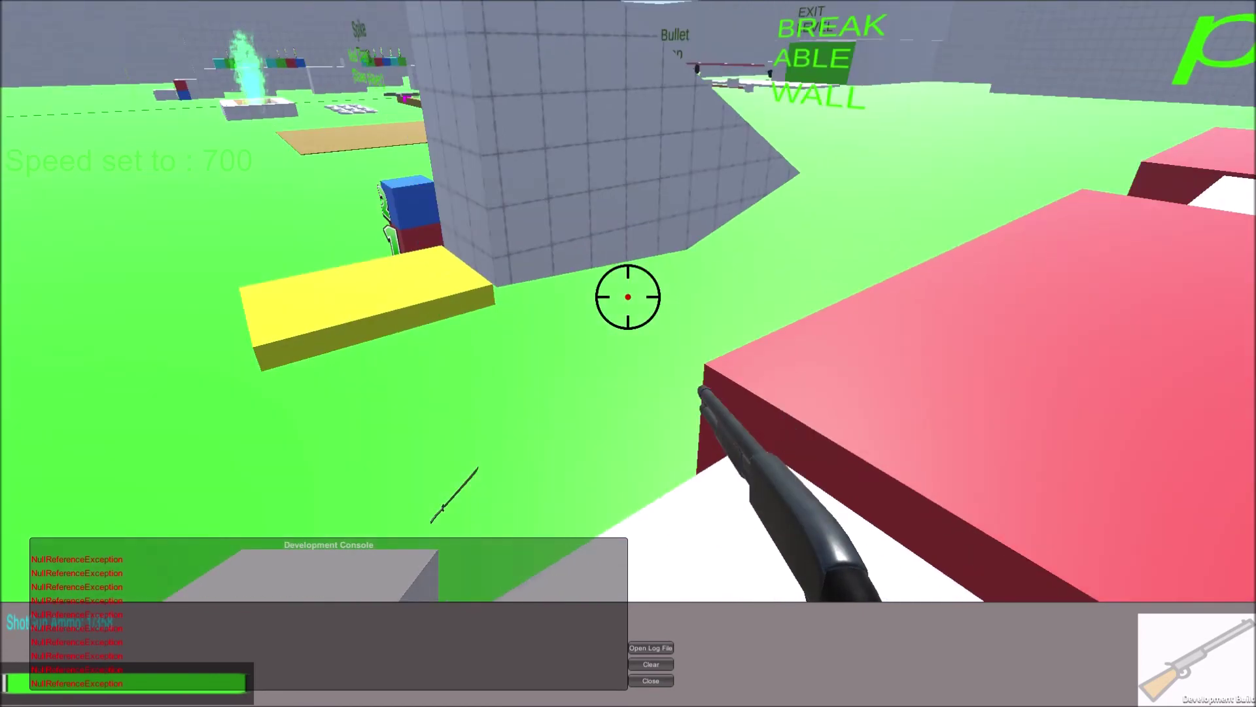
Restart the level from the pause menu and switch to the shotgun.
{"action": "key", "text": "Escape"}
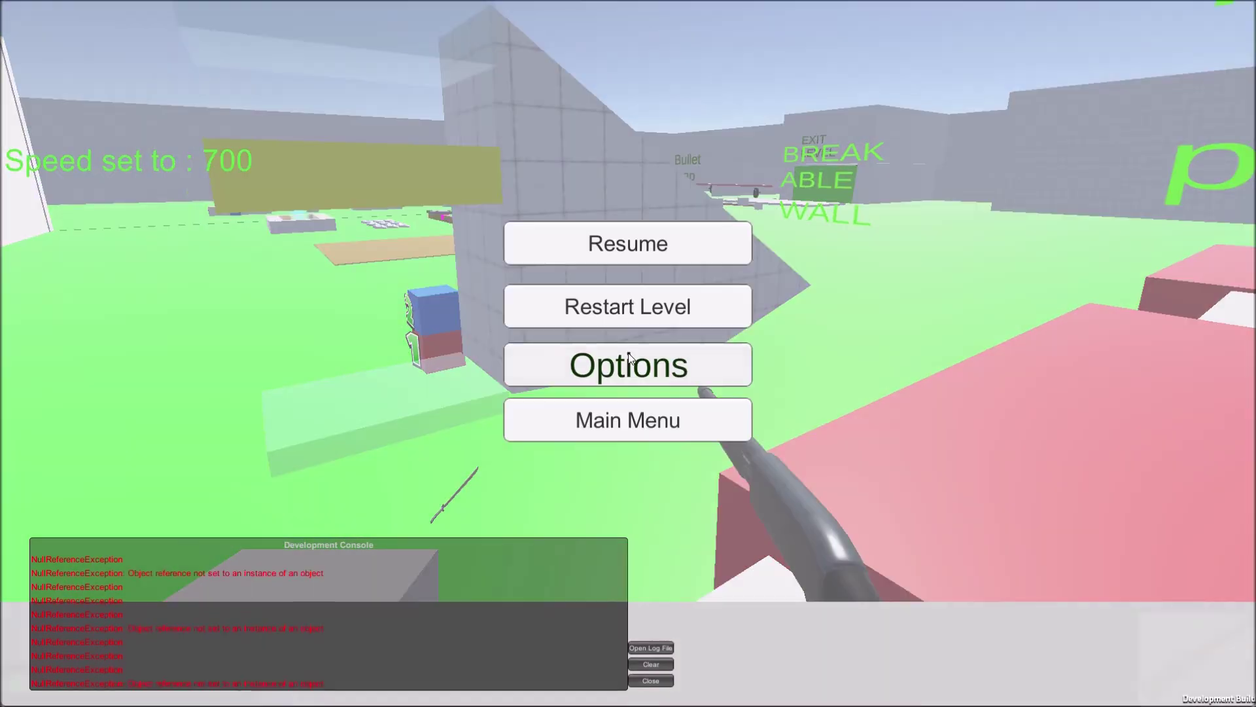
{"action": "left_click", "coordinate": [650, 306]}
{"action": "key", "text": "w"}
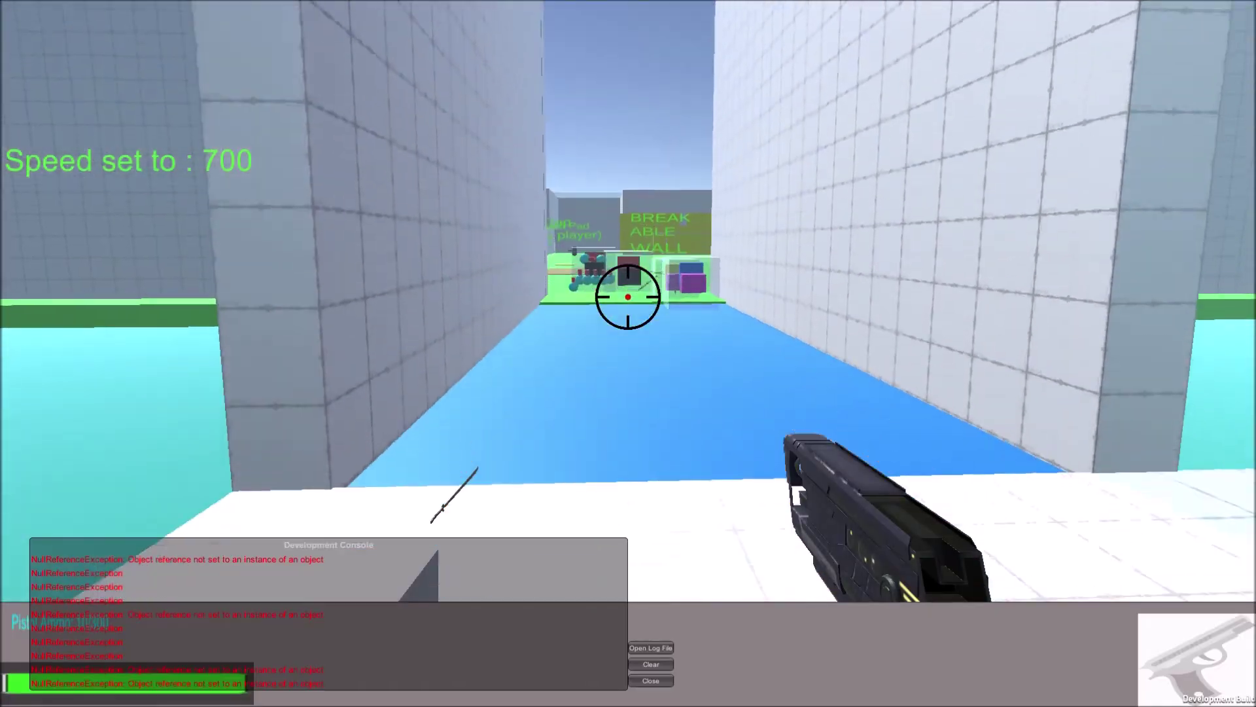
{"action": "key", "text": "2"}
Run past the Breakable Wall and over the red platforms toward the Bullet Trap.
{"action": "key", "text": "w"}
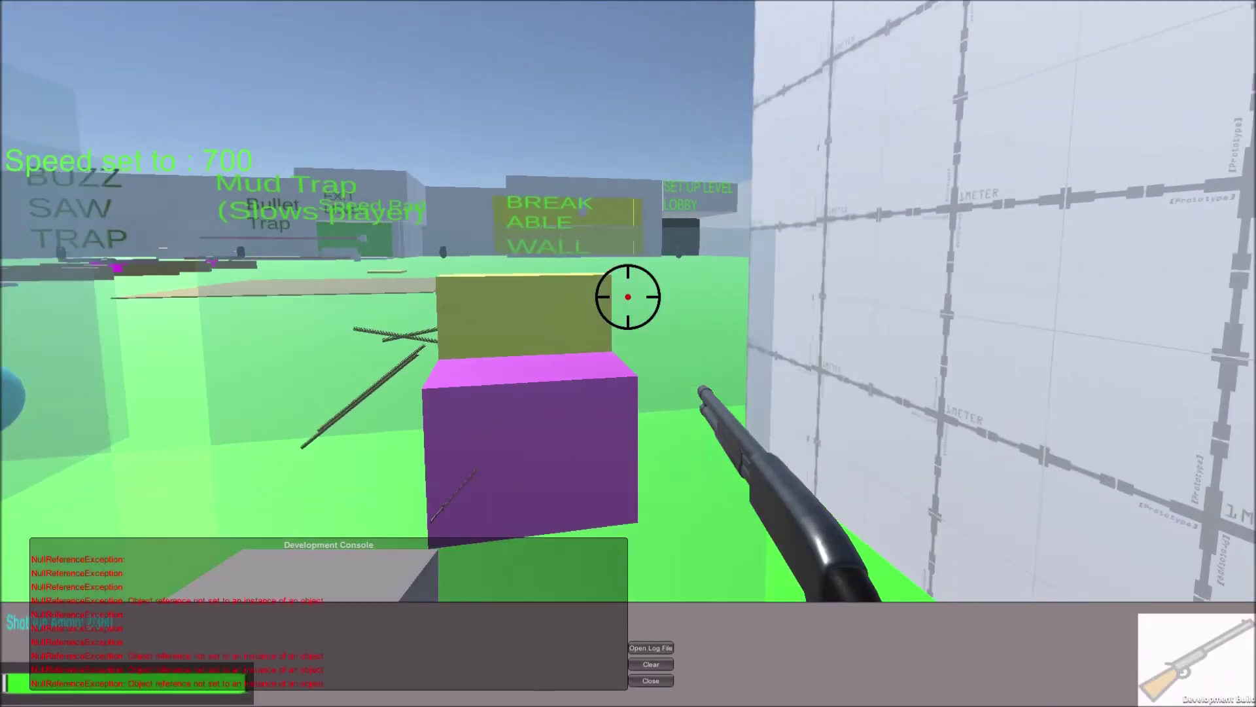
{"action": "key", "text": "w"}
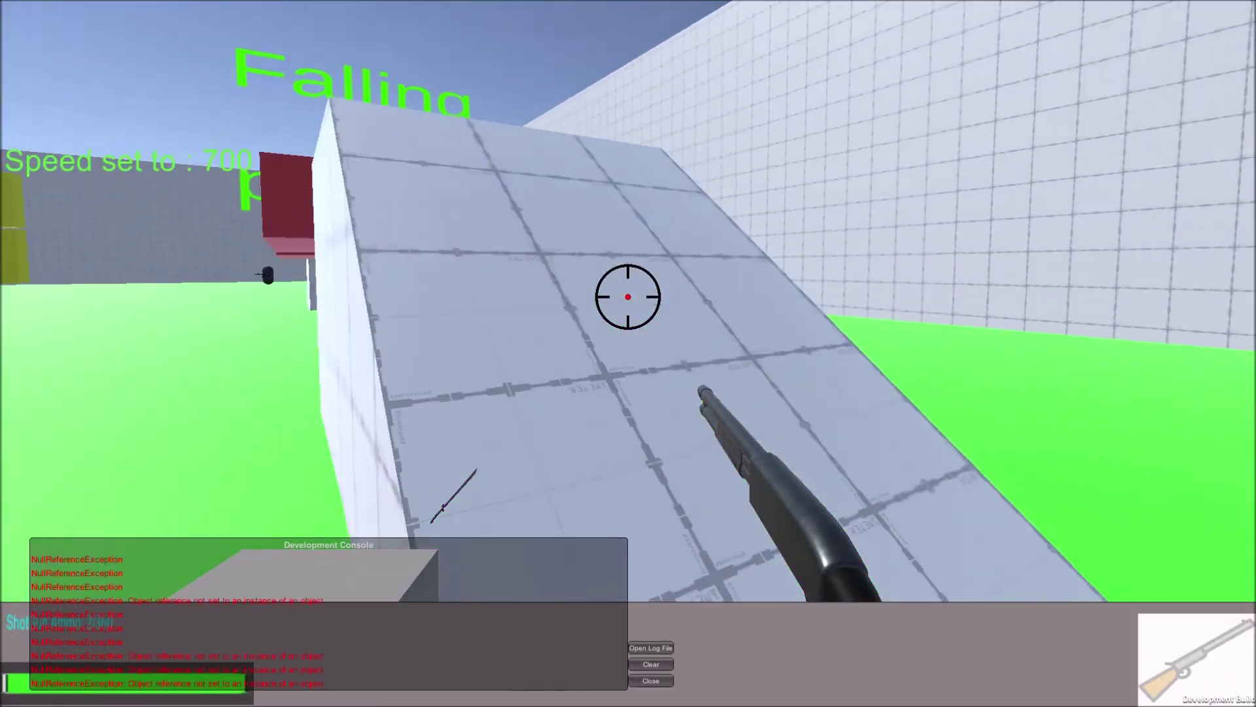
{"action": "key", "text": "w"}
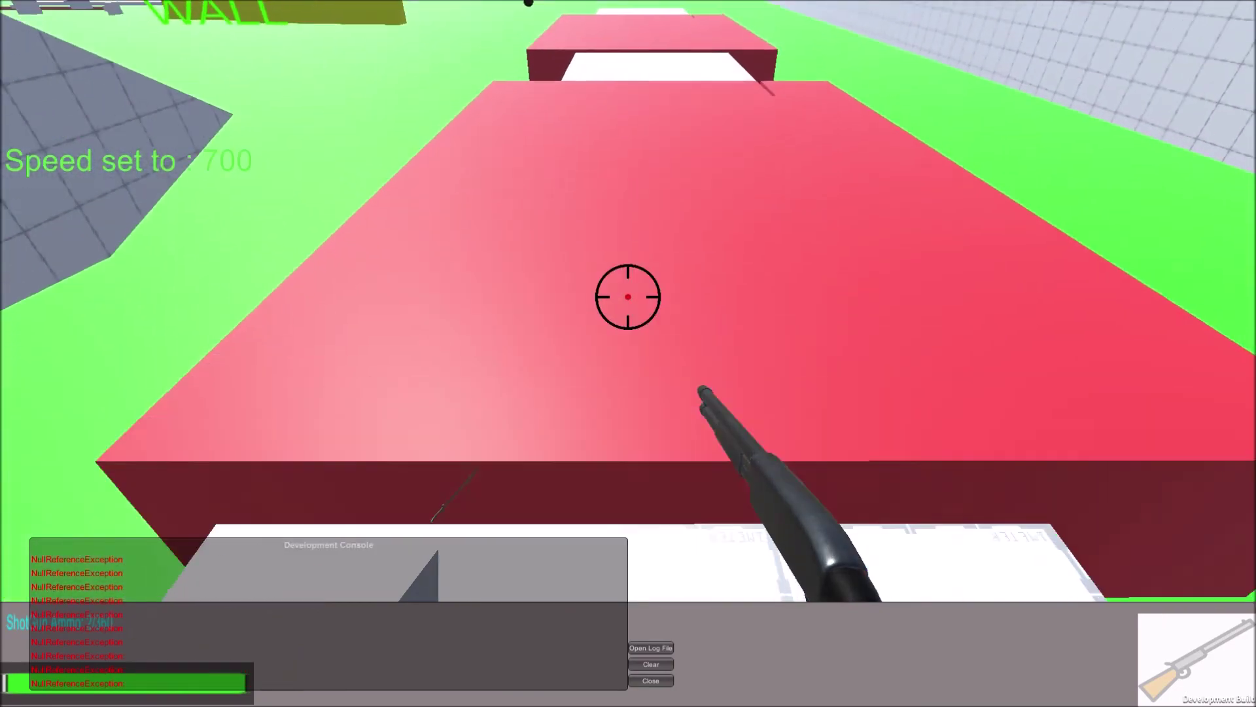
{"action": "key", "text": "w"}
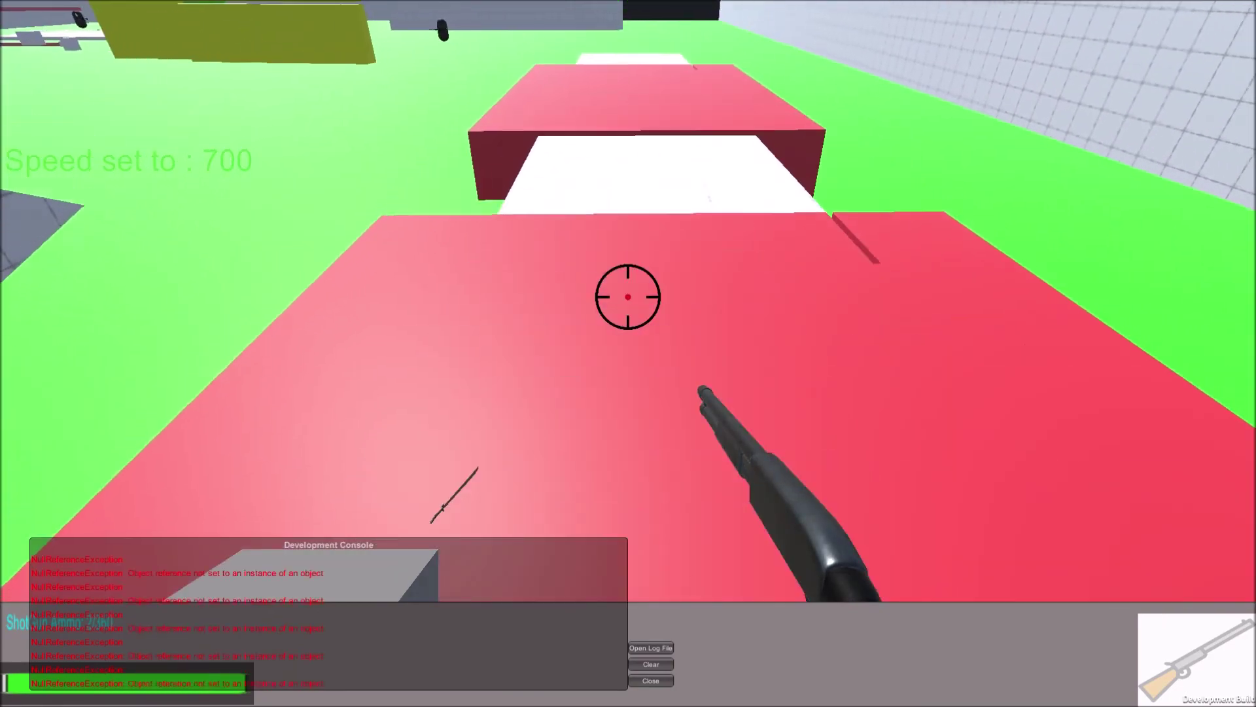
{"action": "key", "text": "w"}
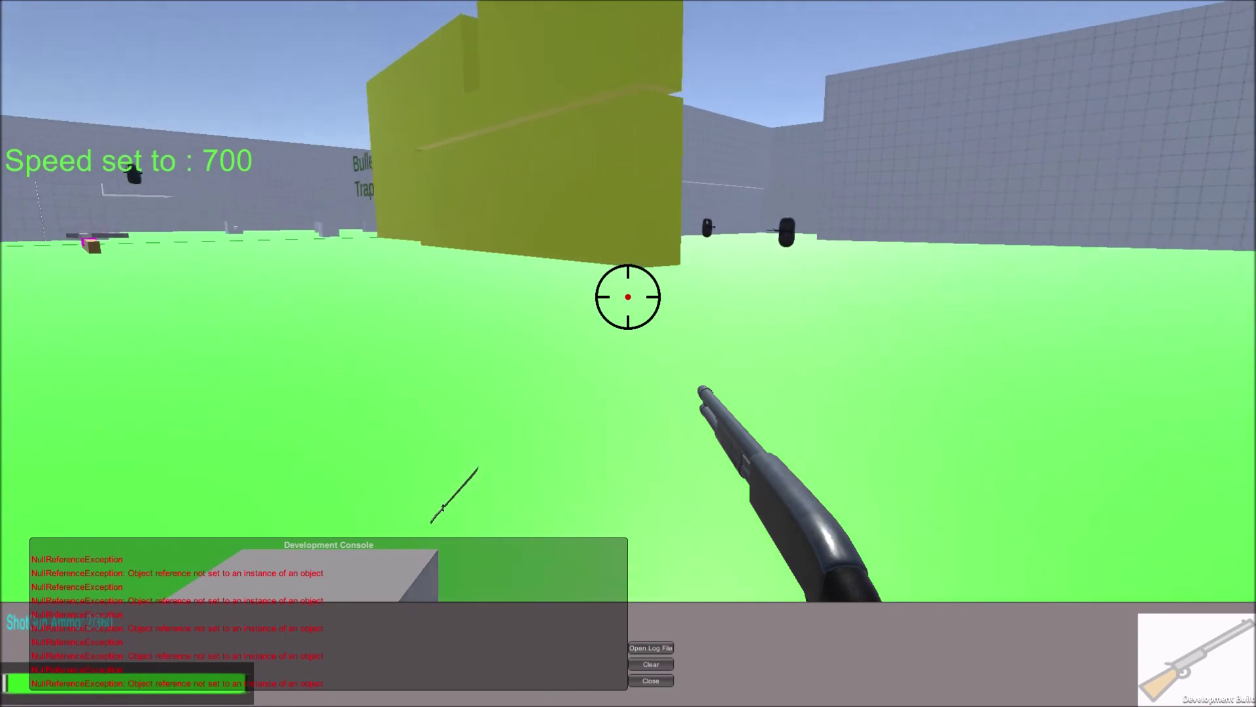
Head to the jump test wall, then pause and quit to the main menu.
{"action": "key", "text": "w"}
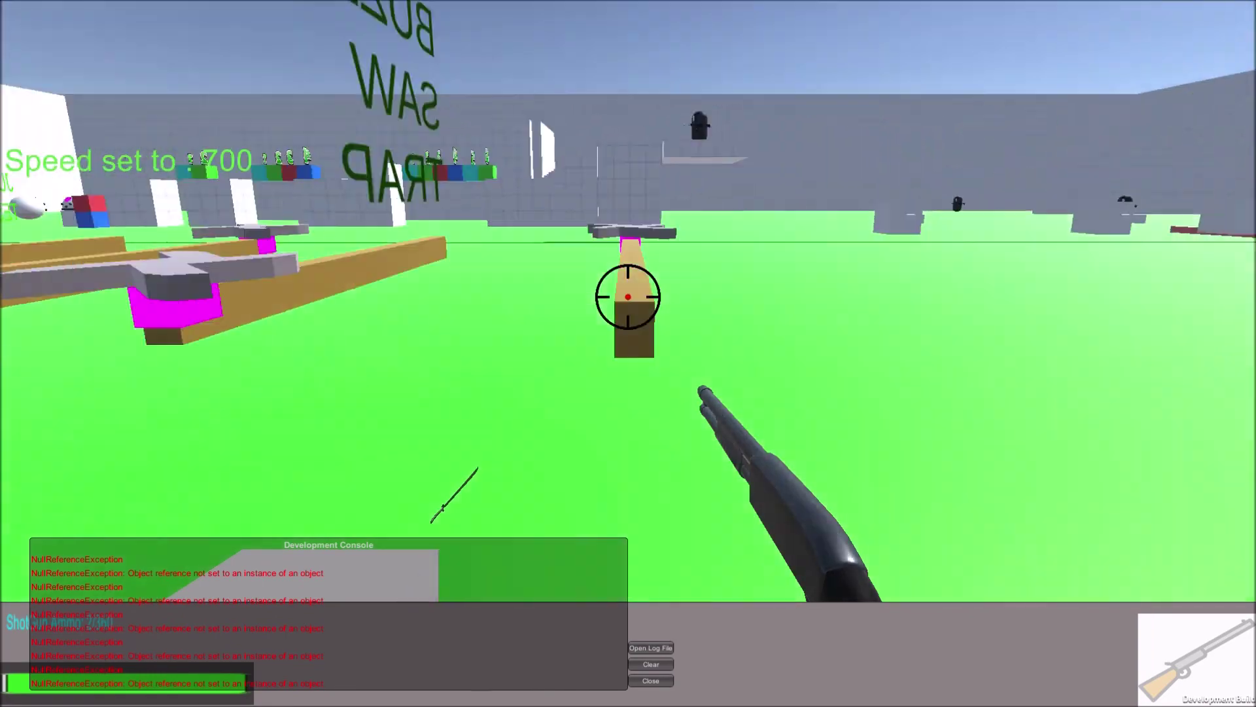
{"action": "key", "text": "w"}
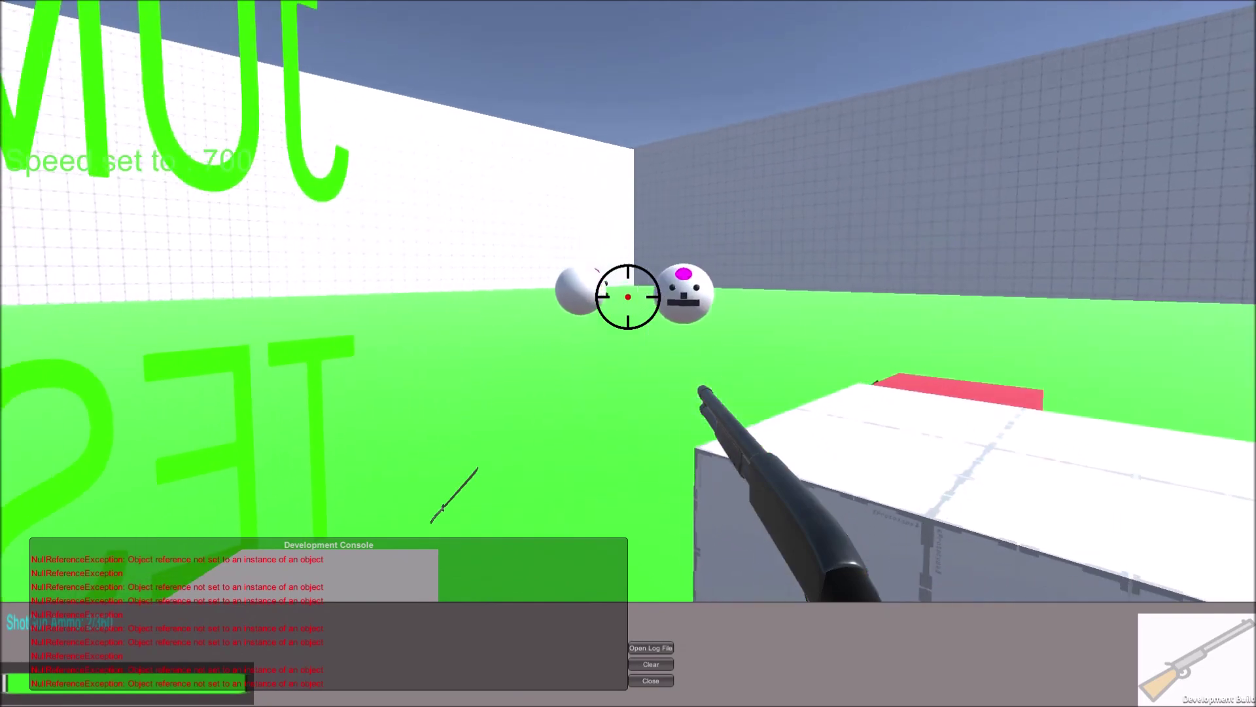
{"action": "key", "text": "Escape"}
{"action": "left_click", "coordinate": [650, 421]}
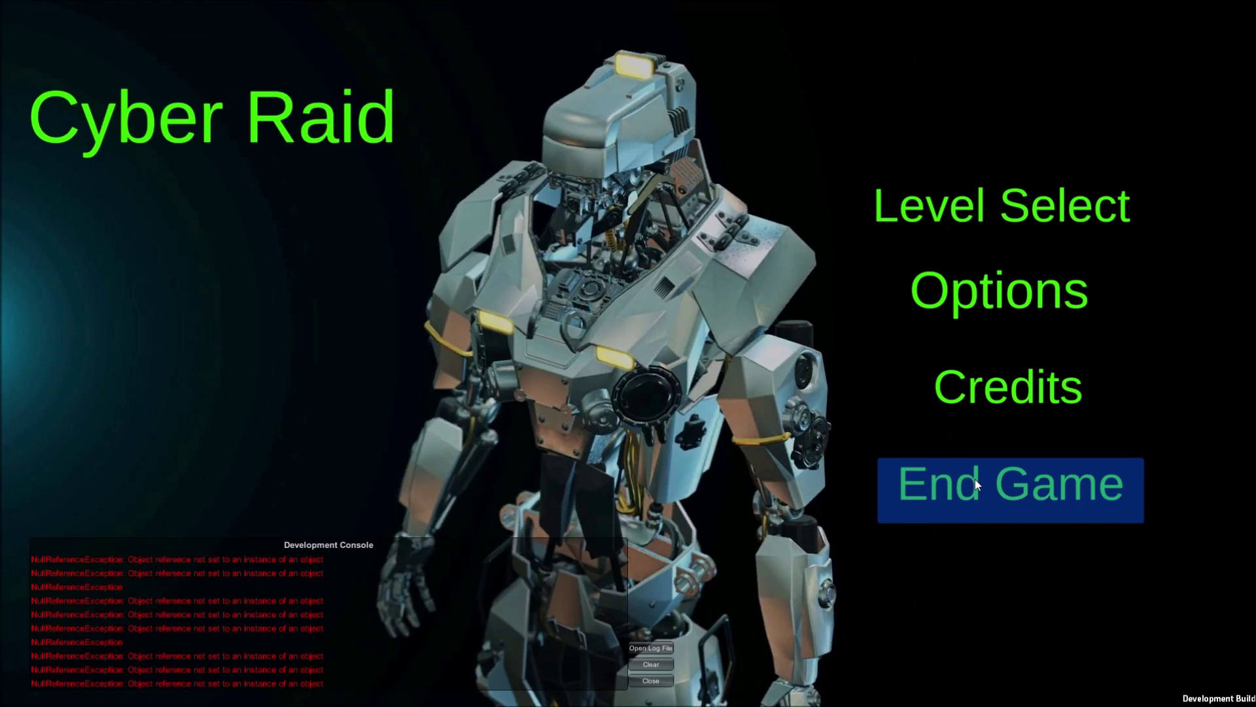
Choose End Game on the Cyber Raid title screen.
{"action": "left_click", "coordinate": [996, 480]}
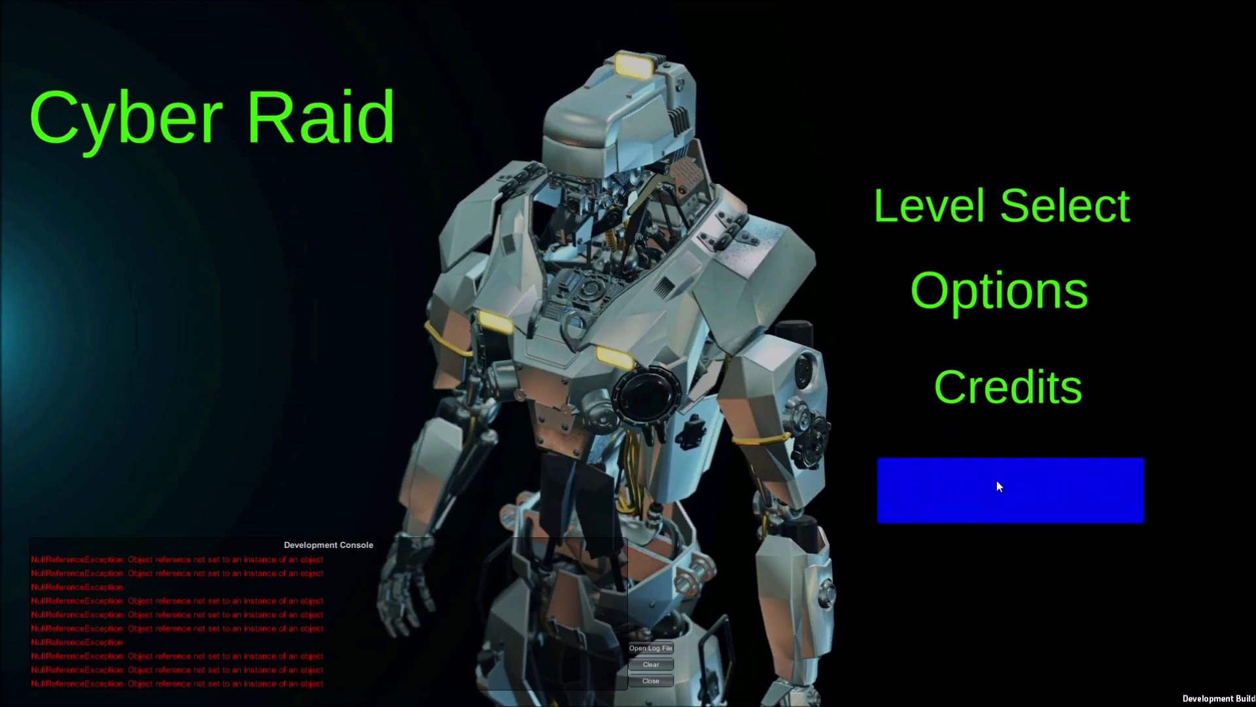